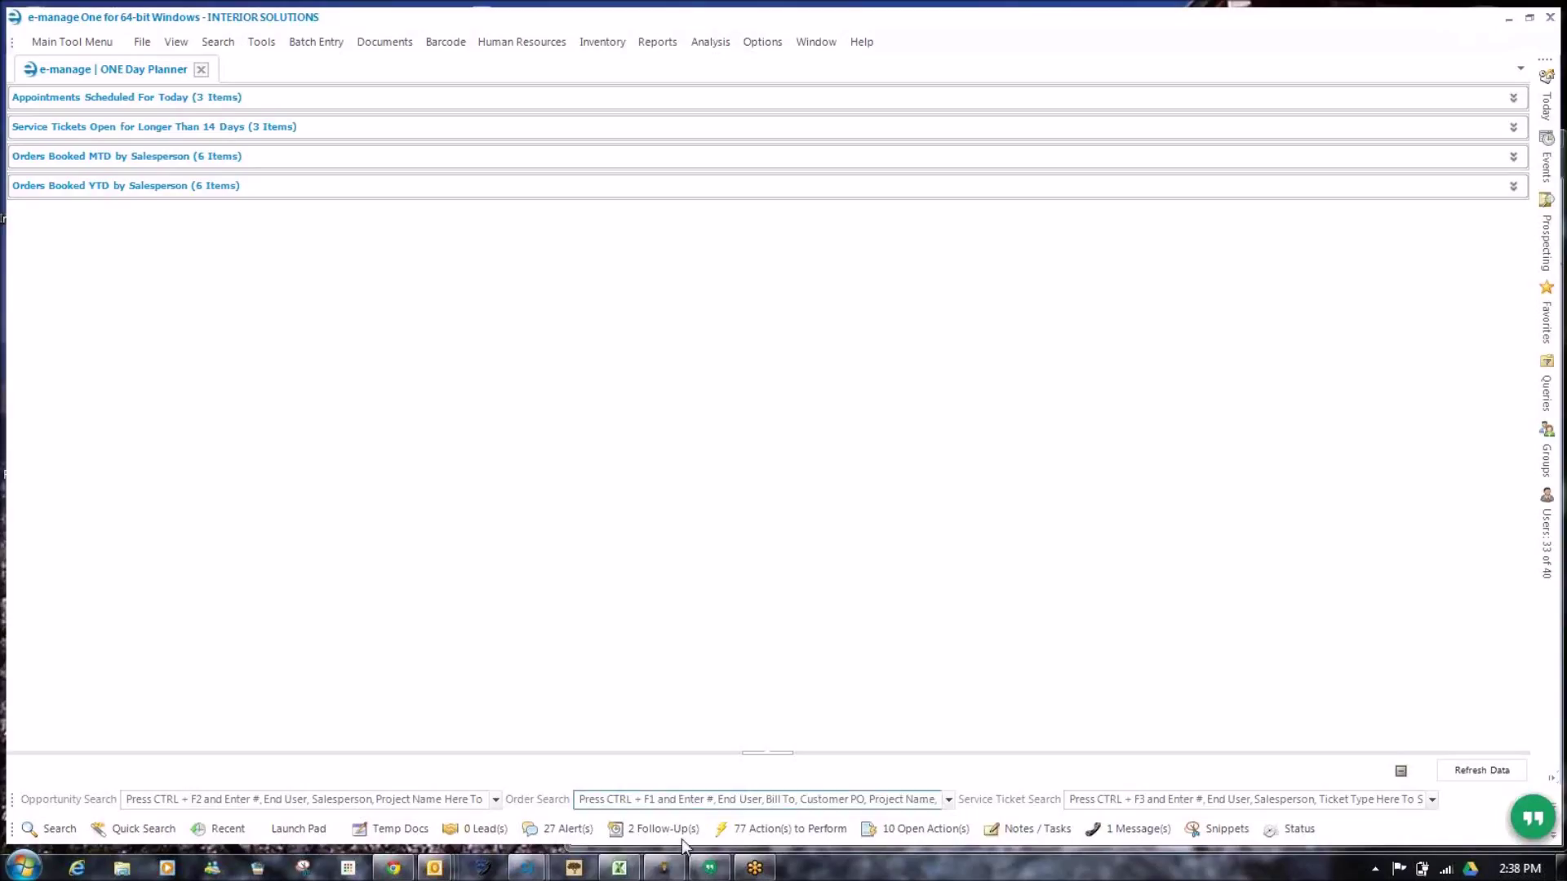
- Switch to e-manage One Administrator and display the Company Types drop-down list for the Interior Solutions division
mouse_move(667, 872)
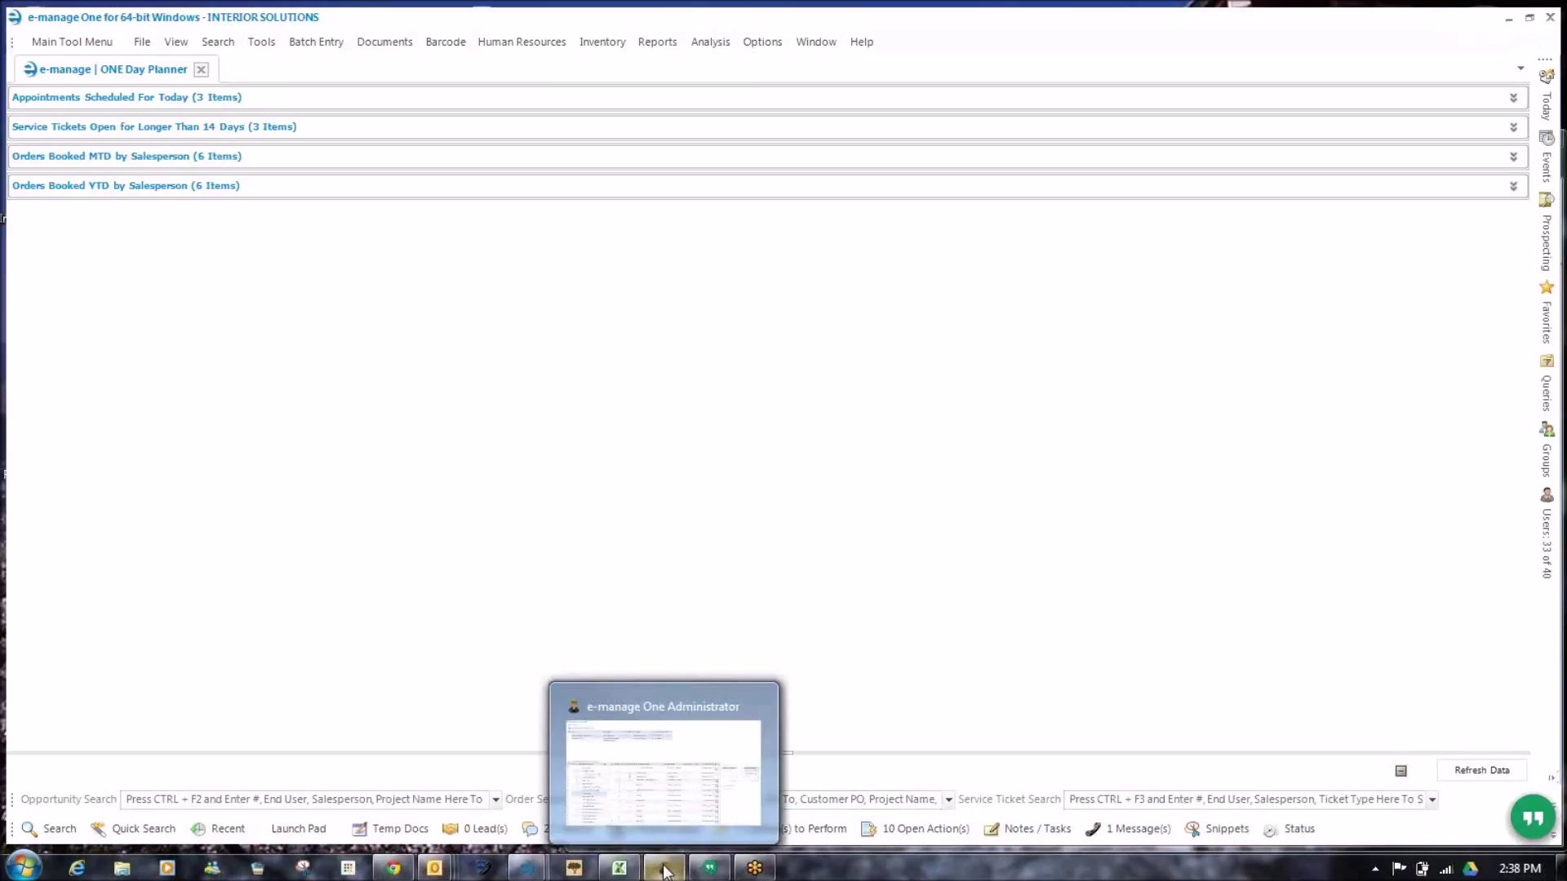
left_click(667, 804)
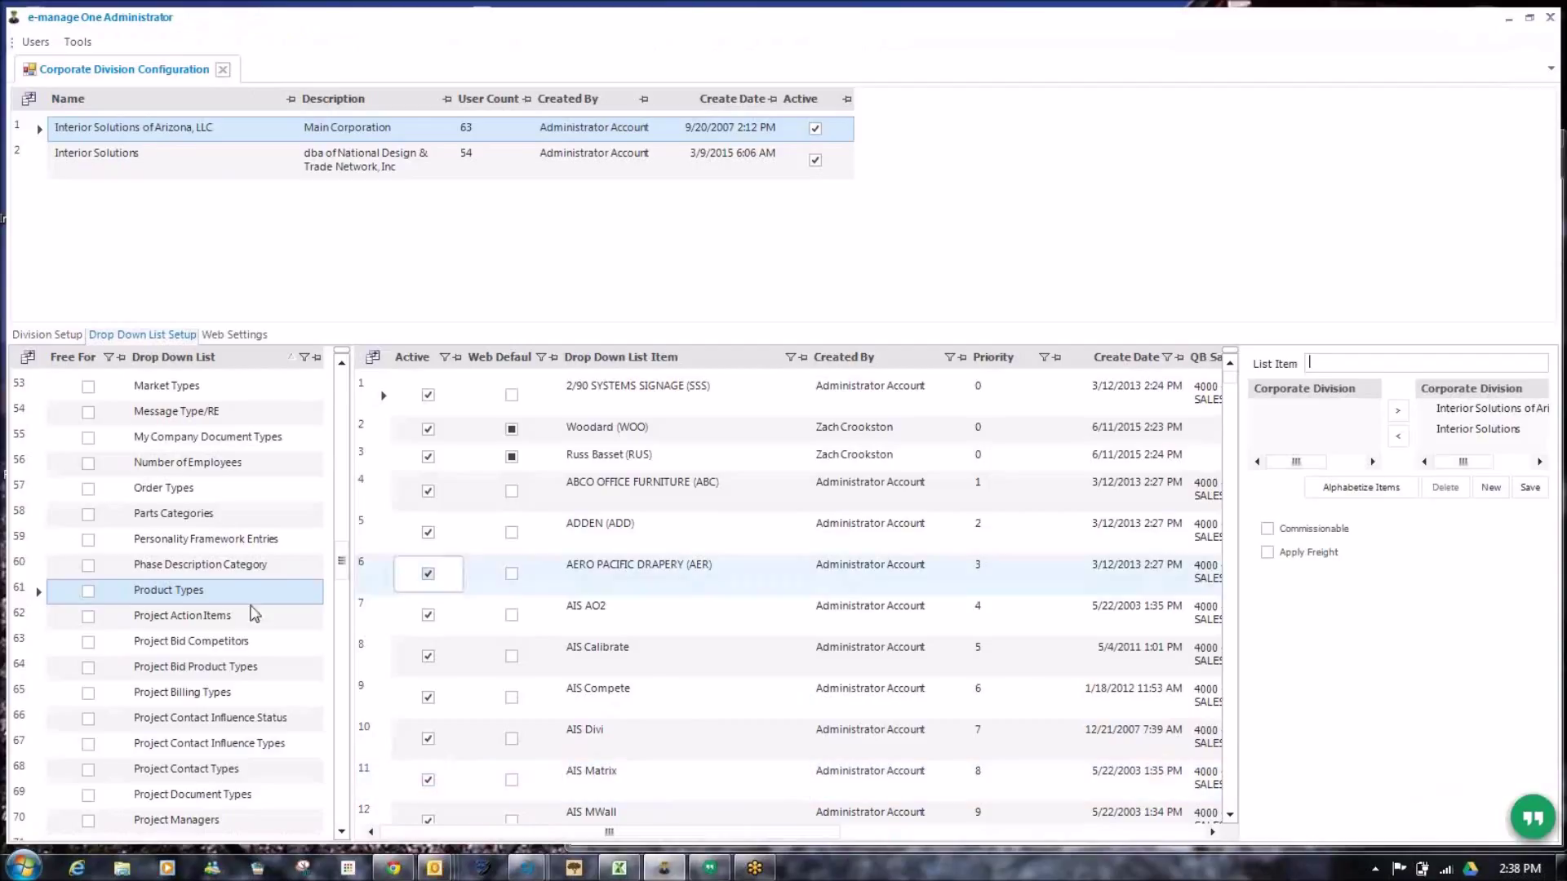
left_click(38, 157)
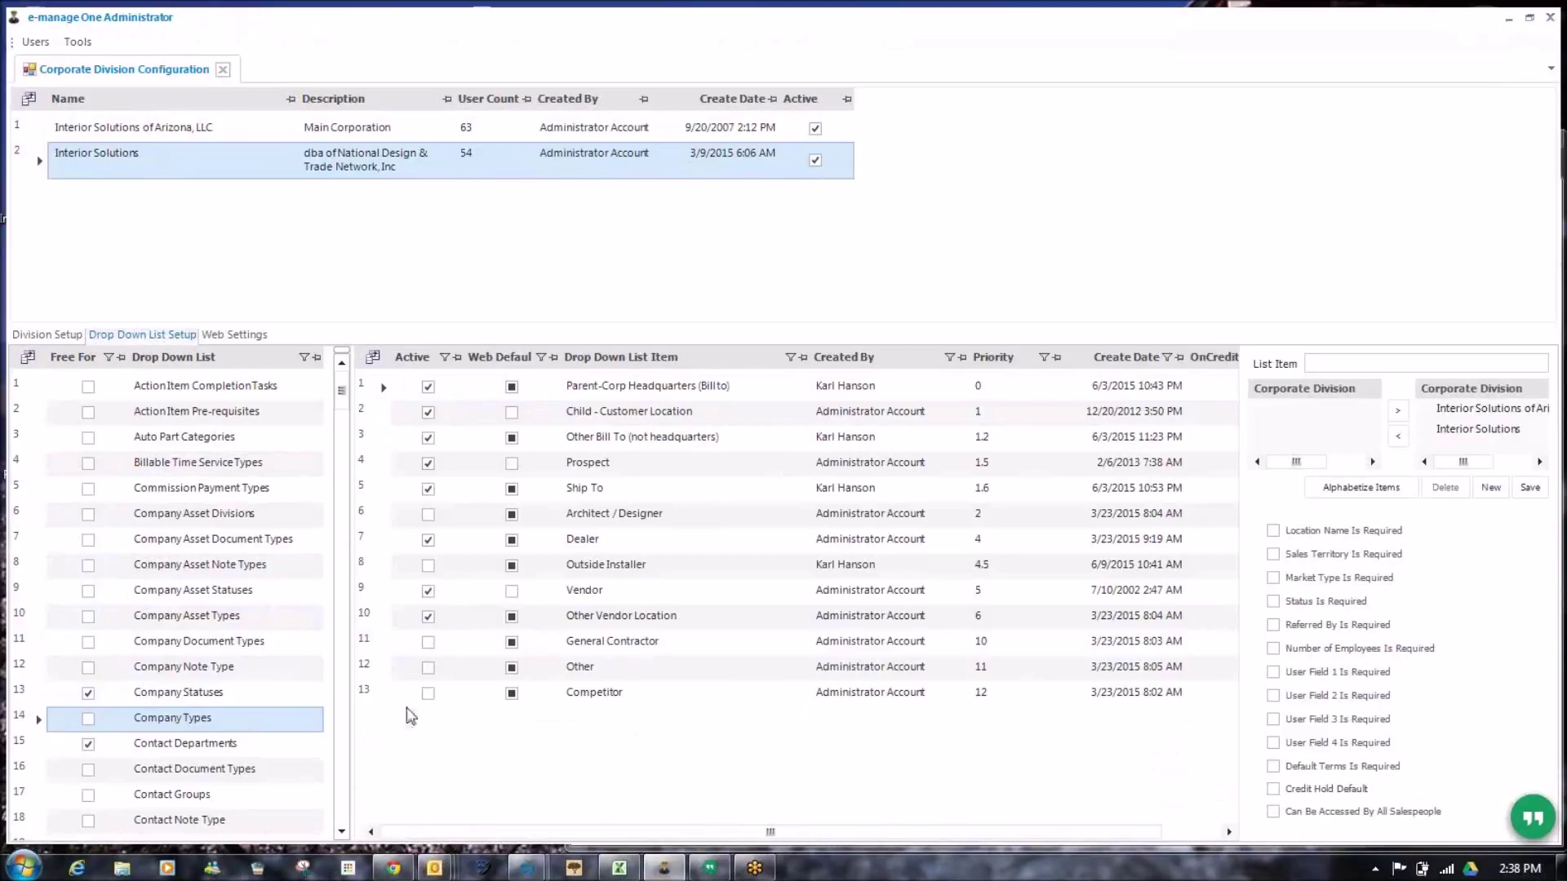
- Enable Credit Hold Default for the Other Vendor Location company type and save it
left_click(377, 387)
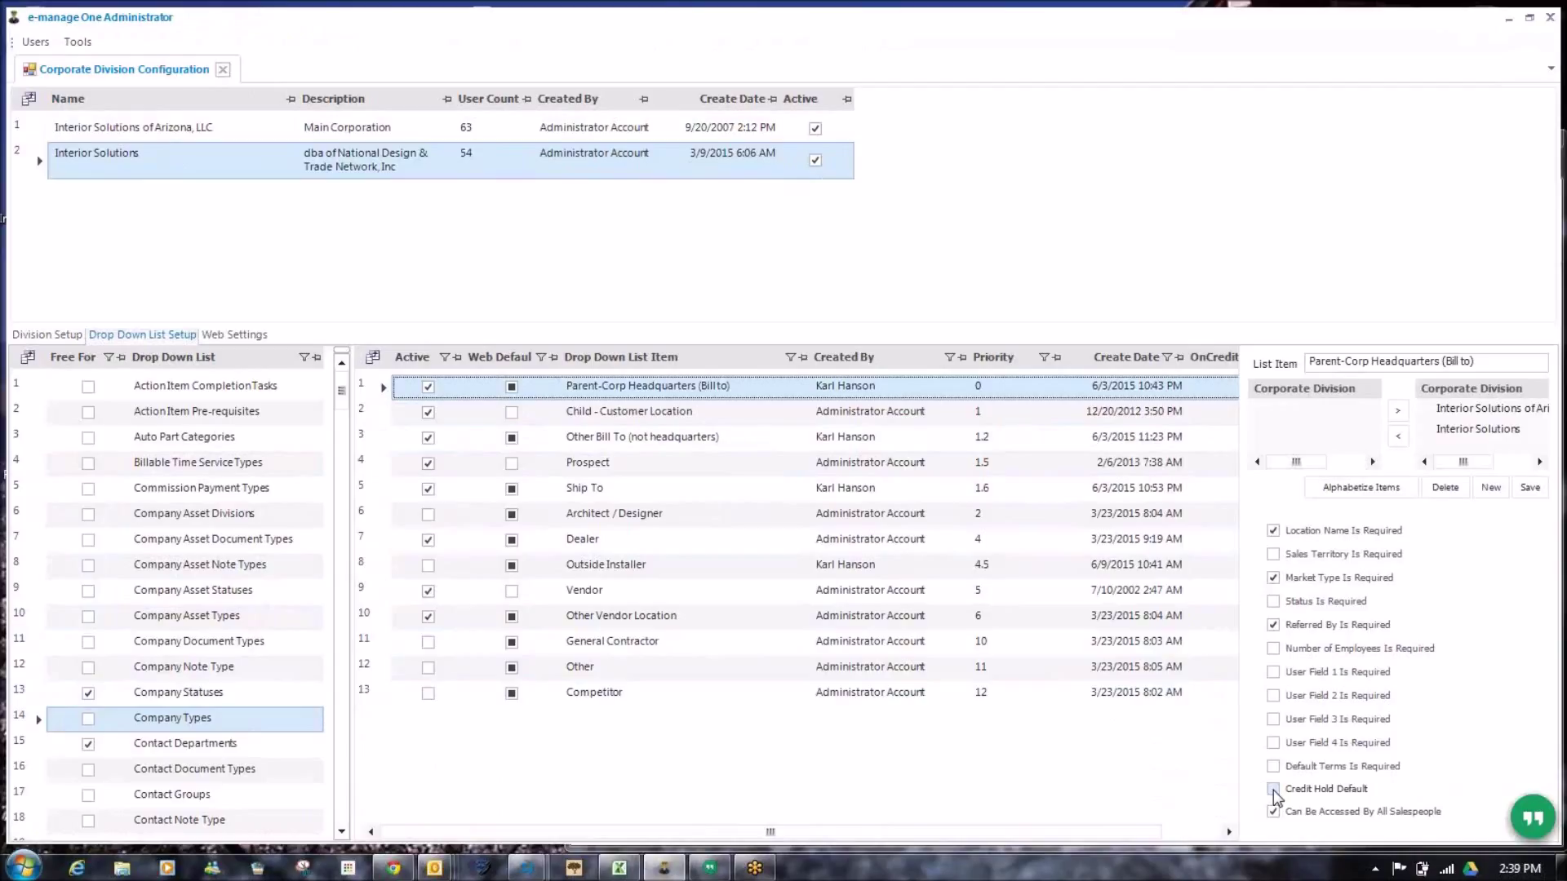
left_click(377, 421)
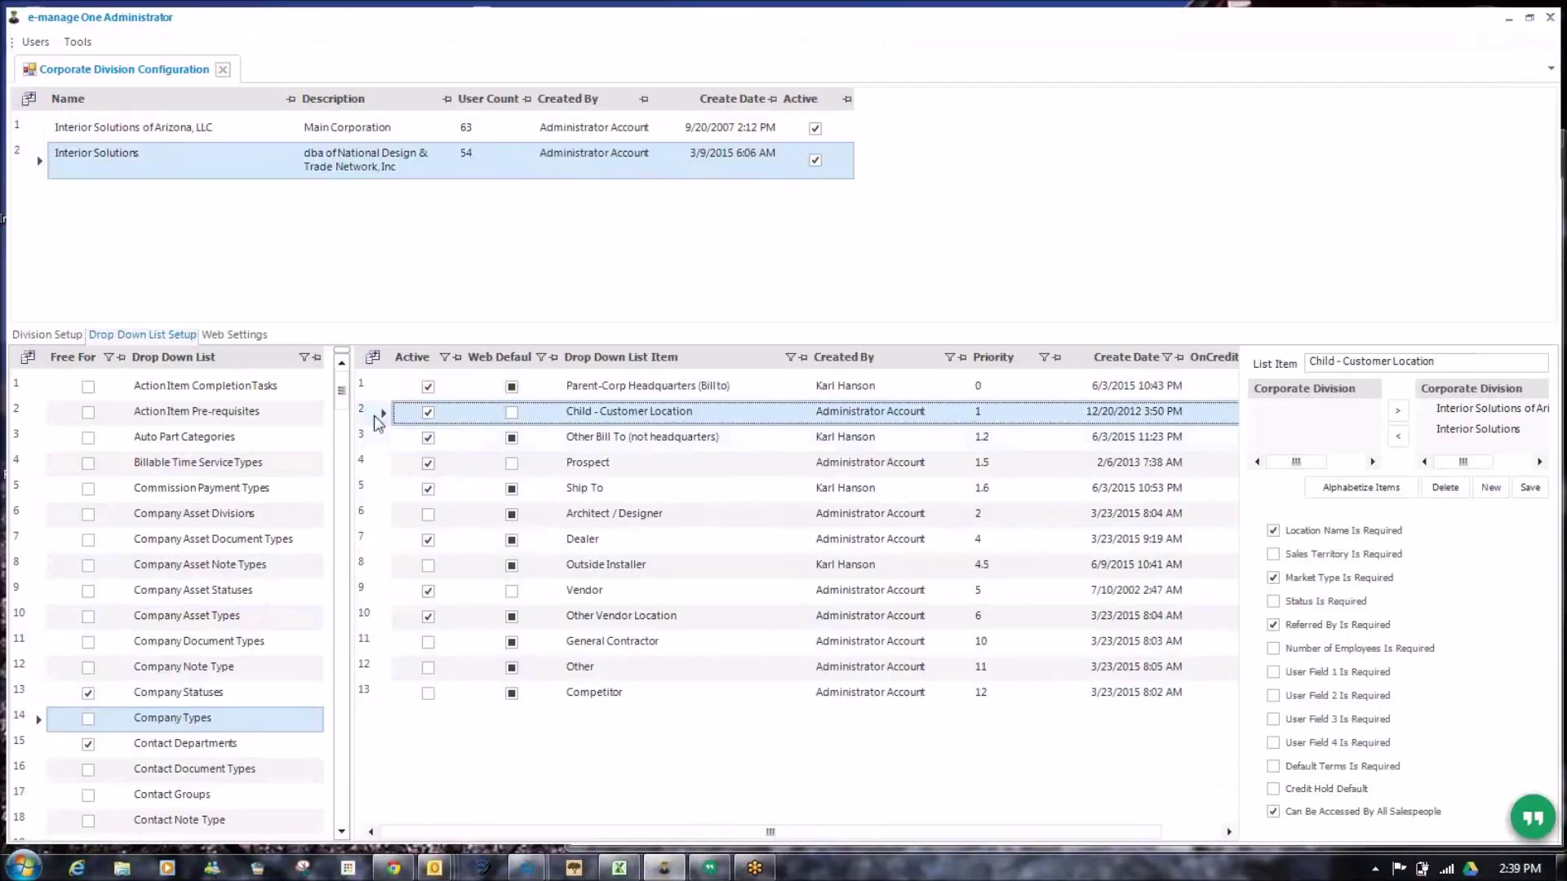
left_click(1274, 790)
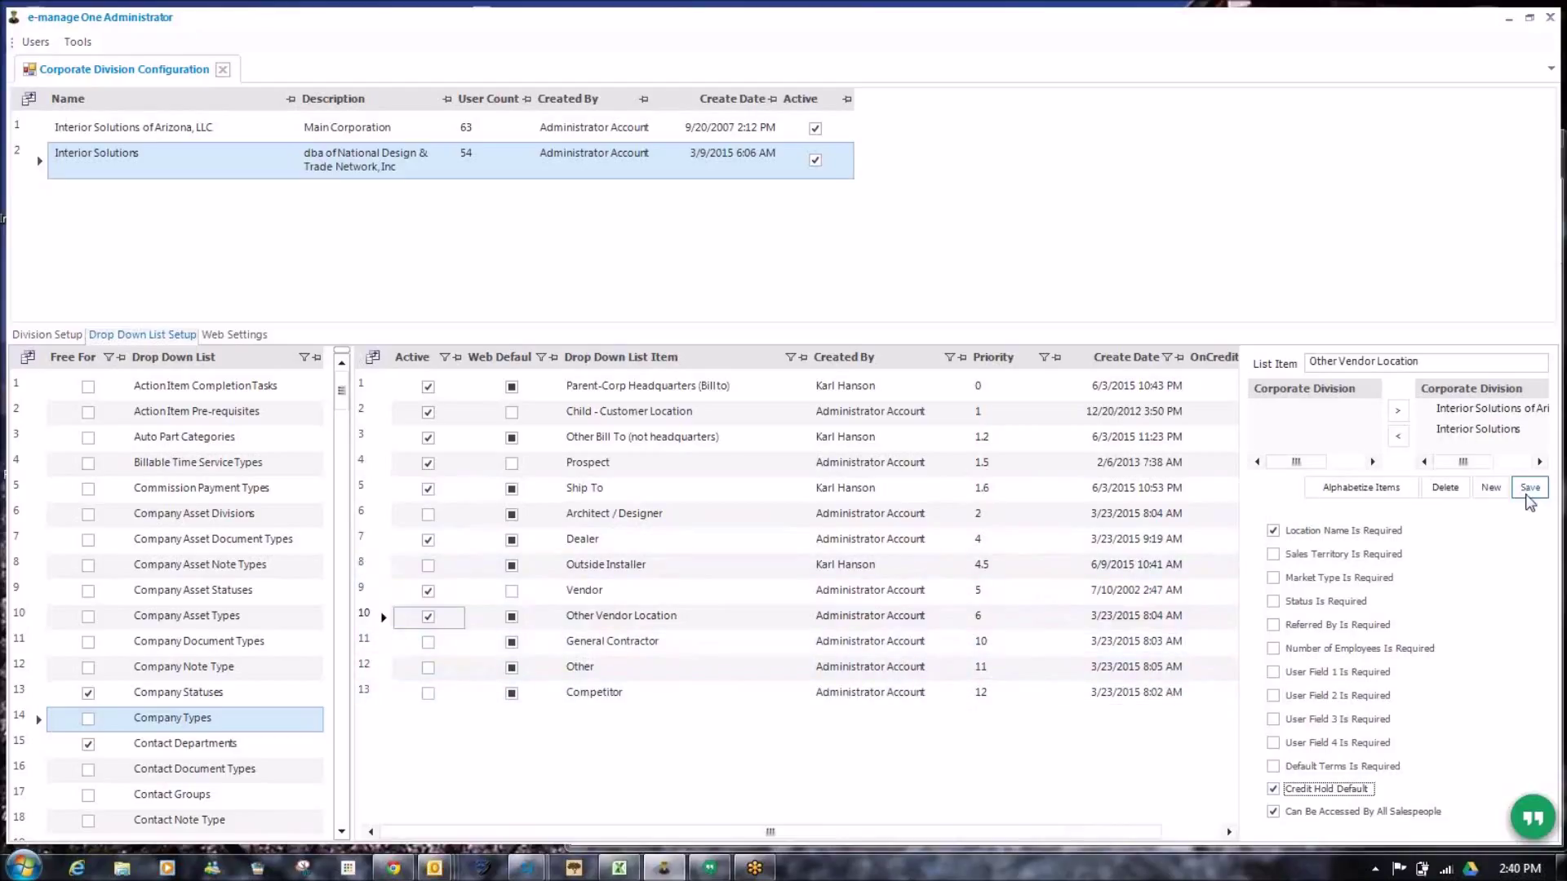
left_click(1528, 493)
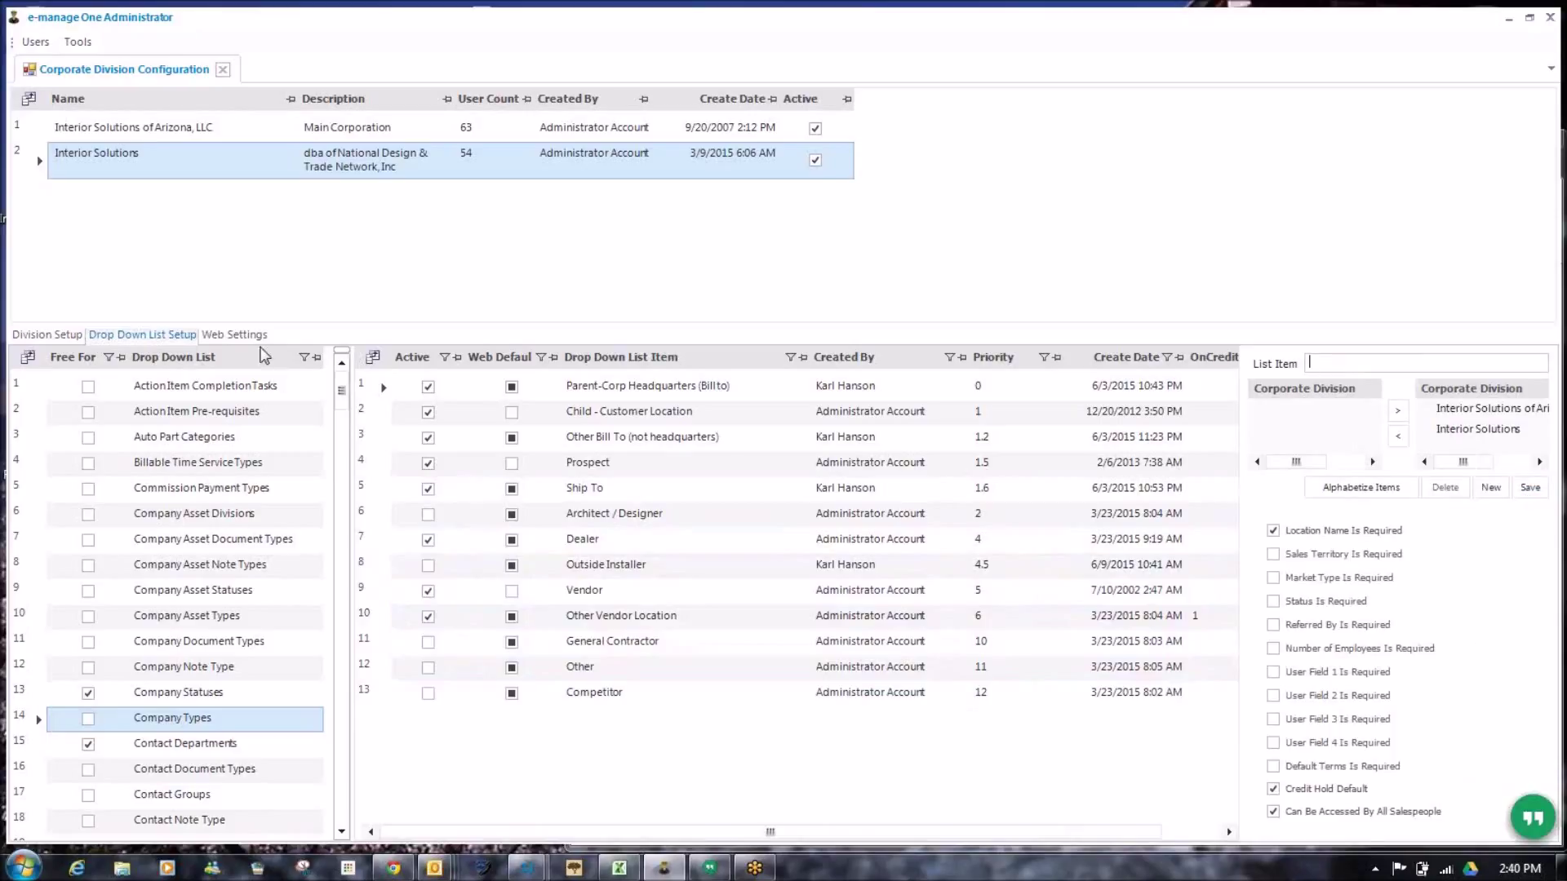
- Enable and save Credit Hold Default for the Parent-Corp Headquarters (Bill to) and Child - Customer Location company types
left_click(341, 385)
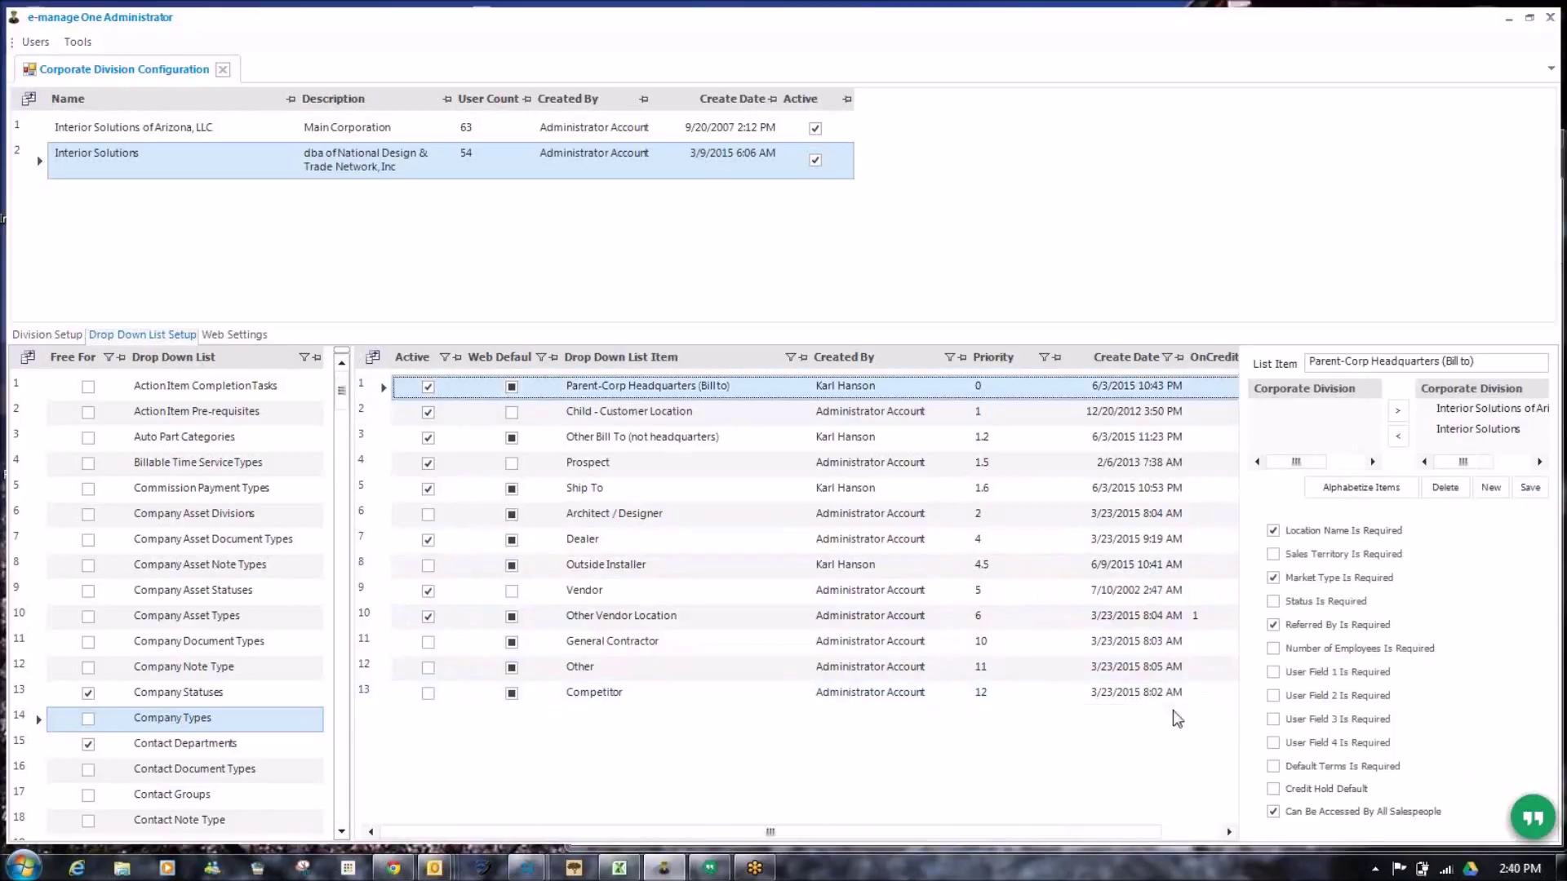
left_click(1273, 789)
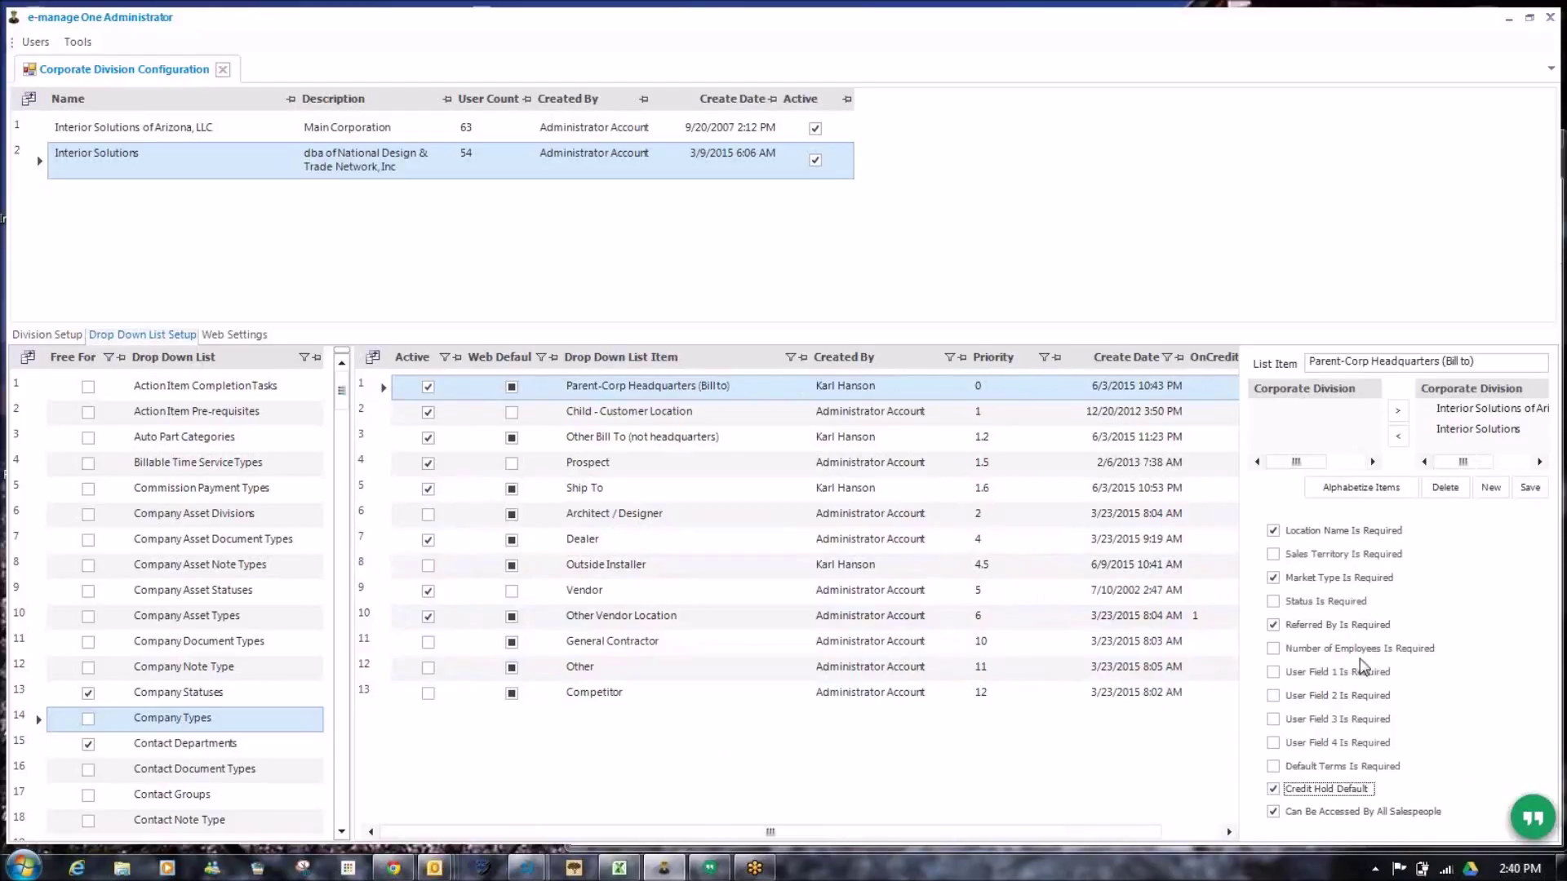
left_click(1530, 488)
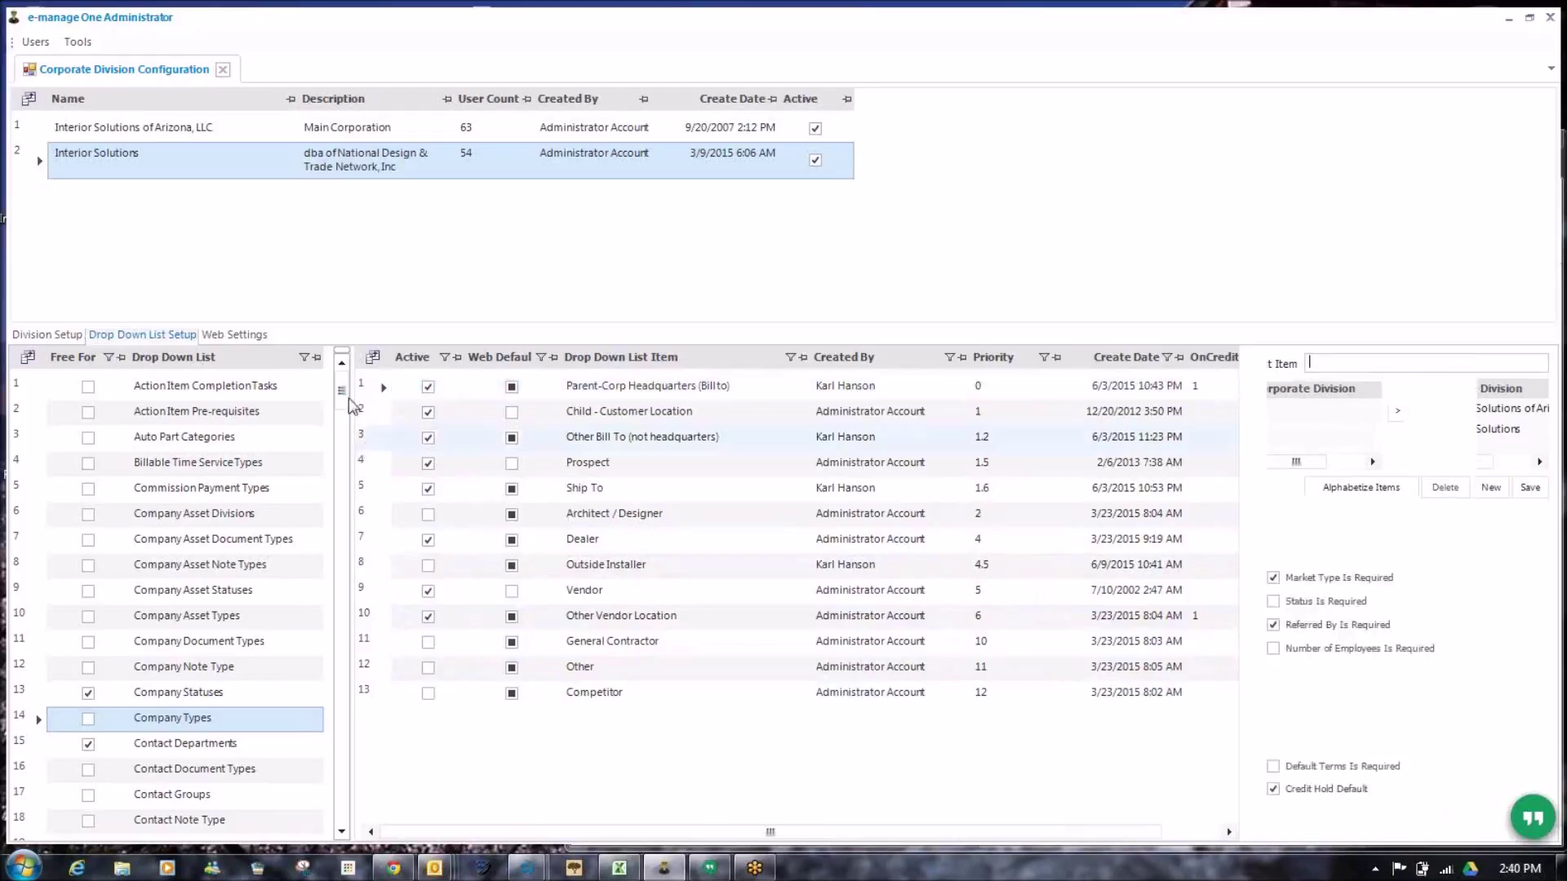
left_click(366, 420)
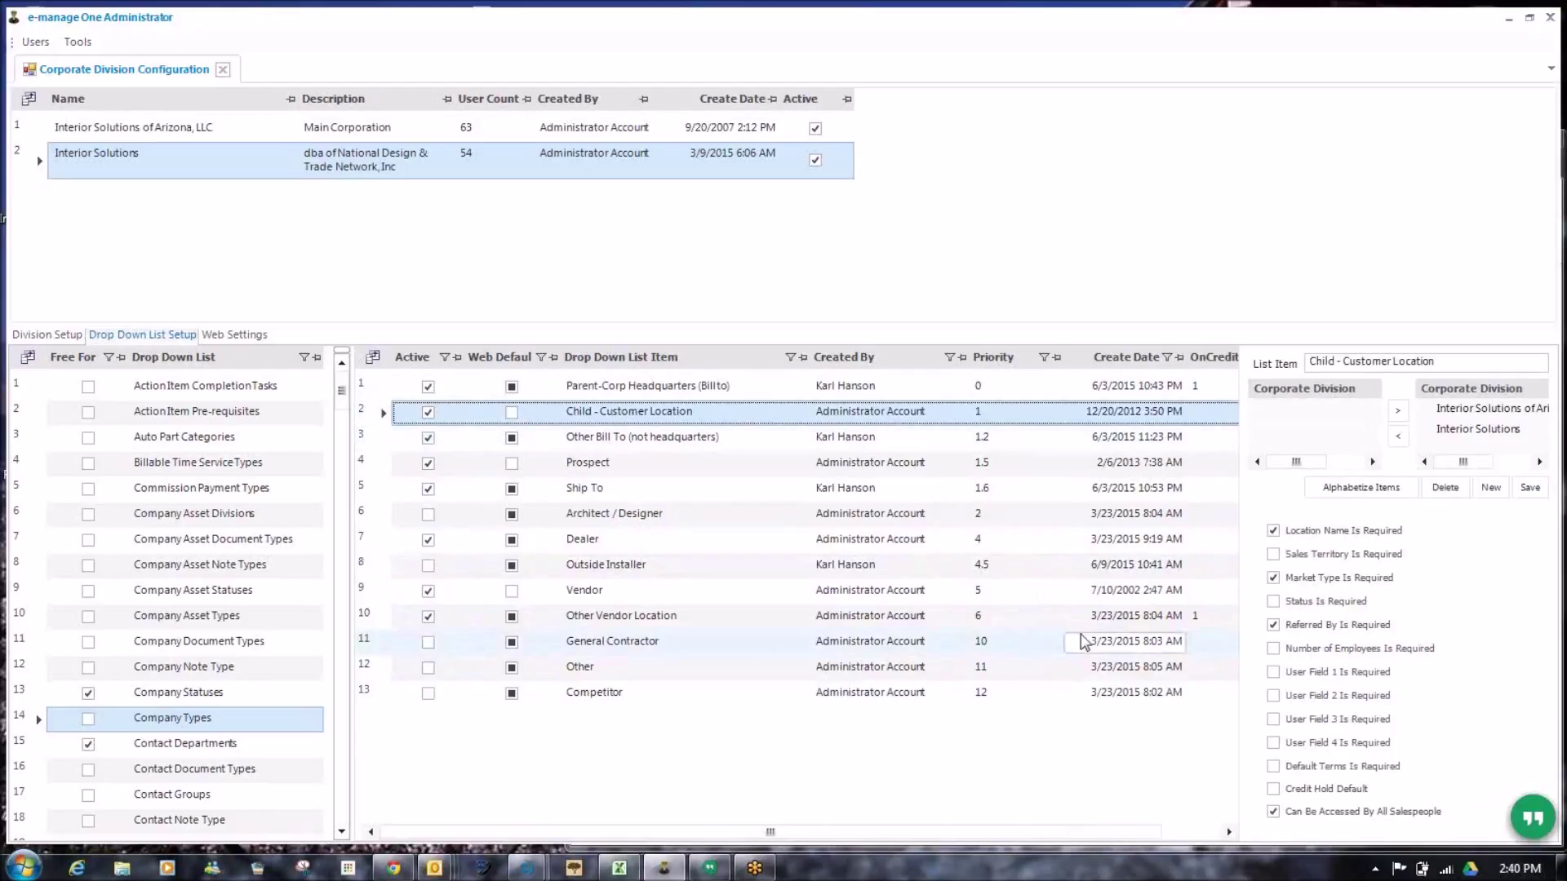
left_click(1274, 789)
left_click(1275, 791)
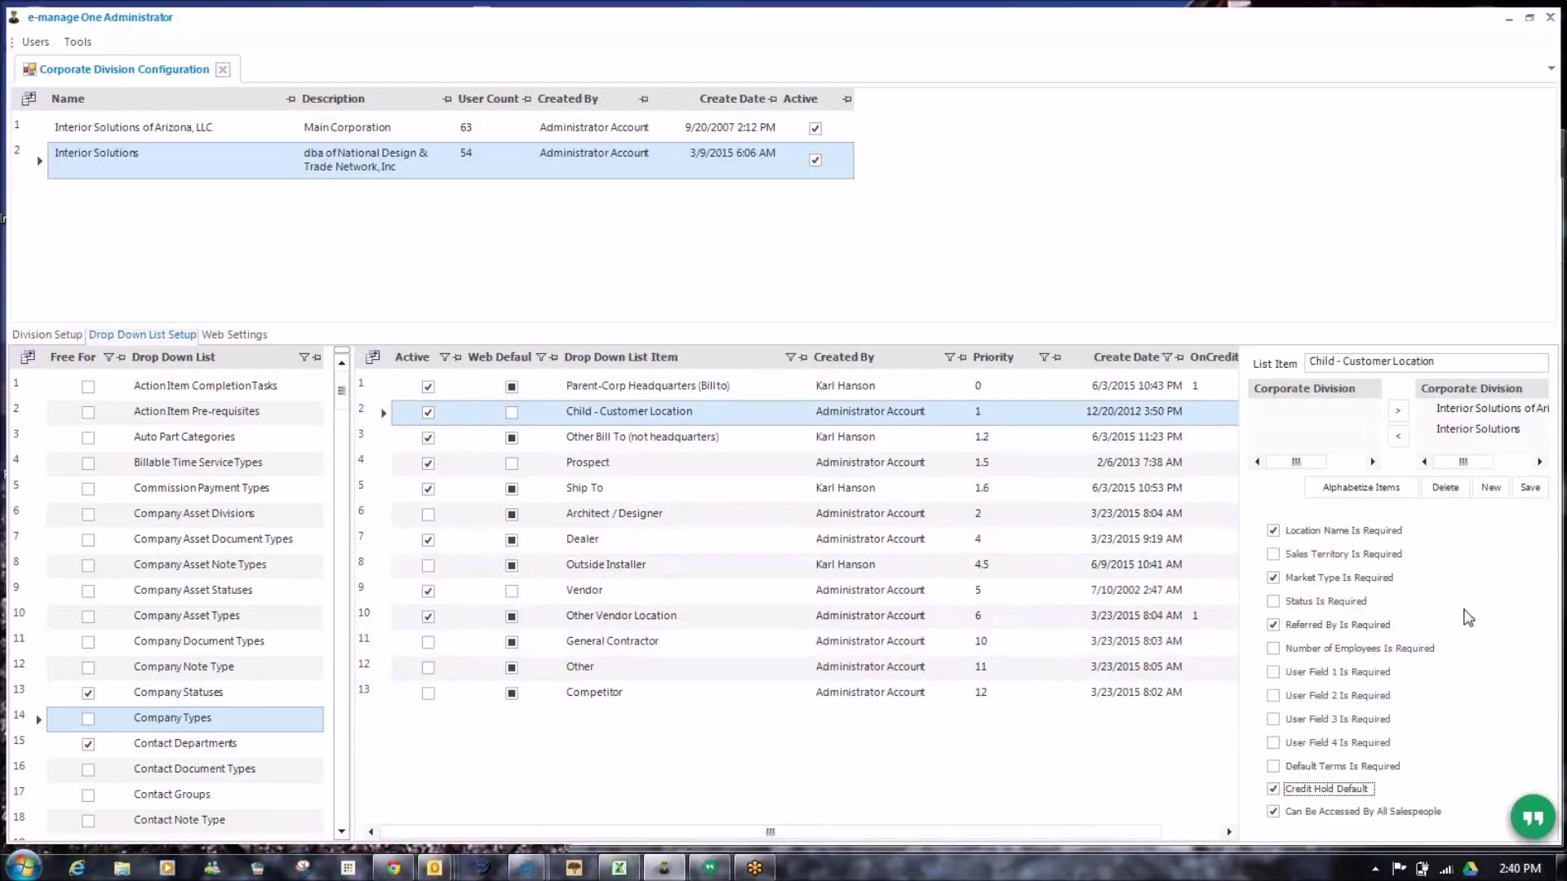
left_click(1547, 493)
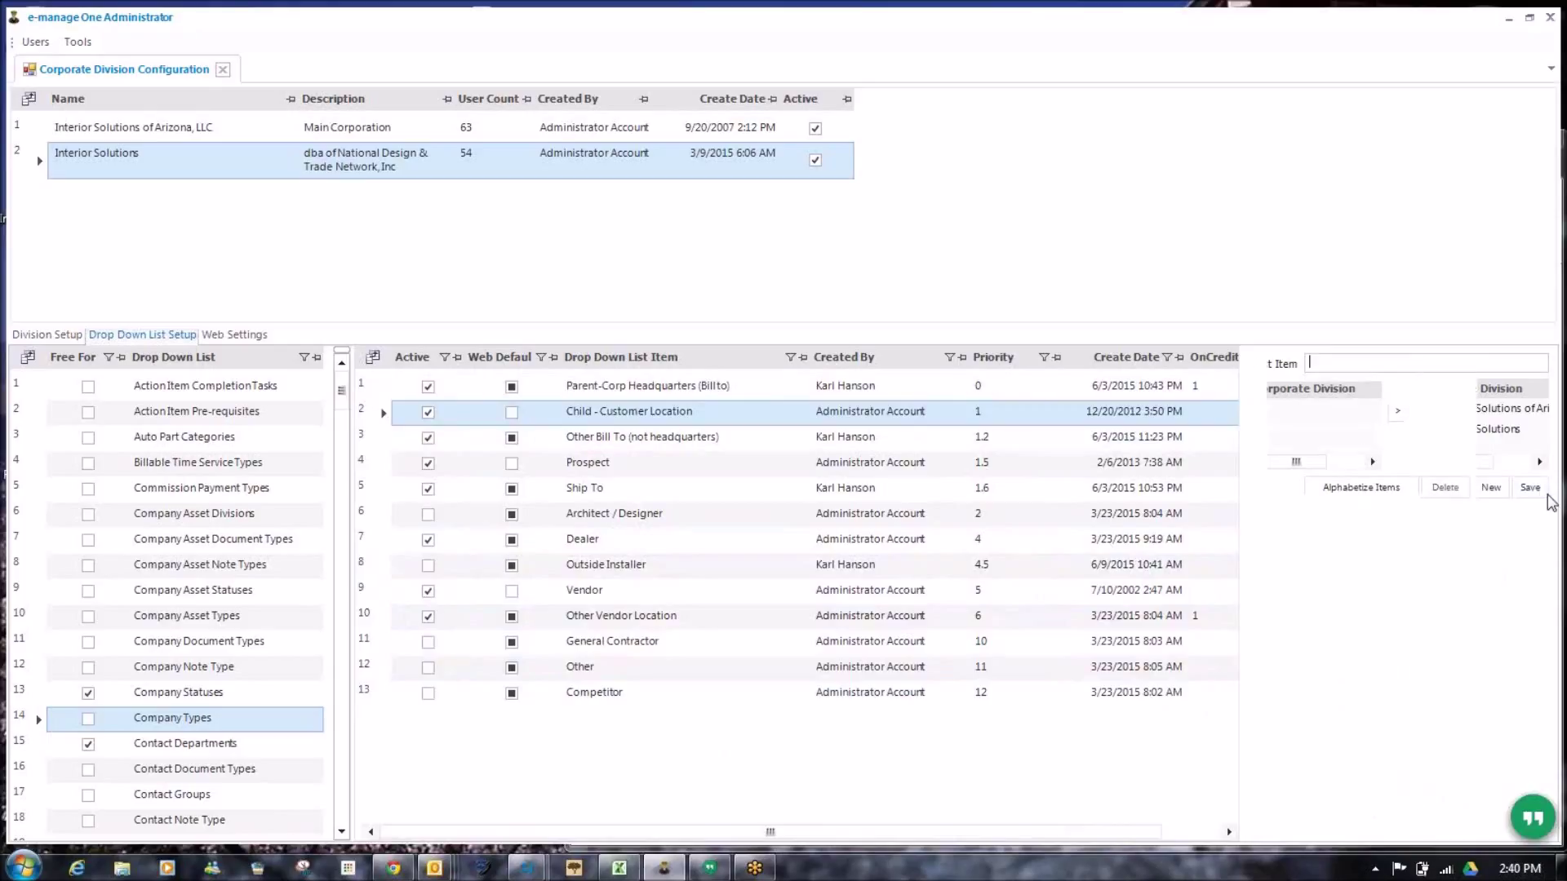
- Enable and save Credit Hold Default for the Other Bill To (not headquarters) and Prospect company types
left_click(380, 443)
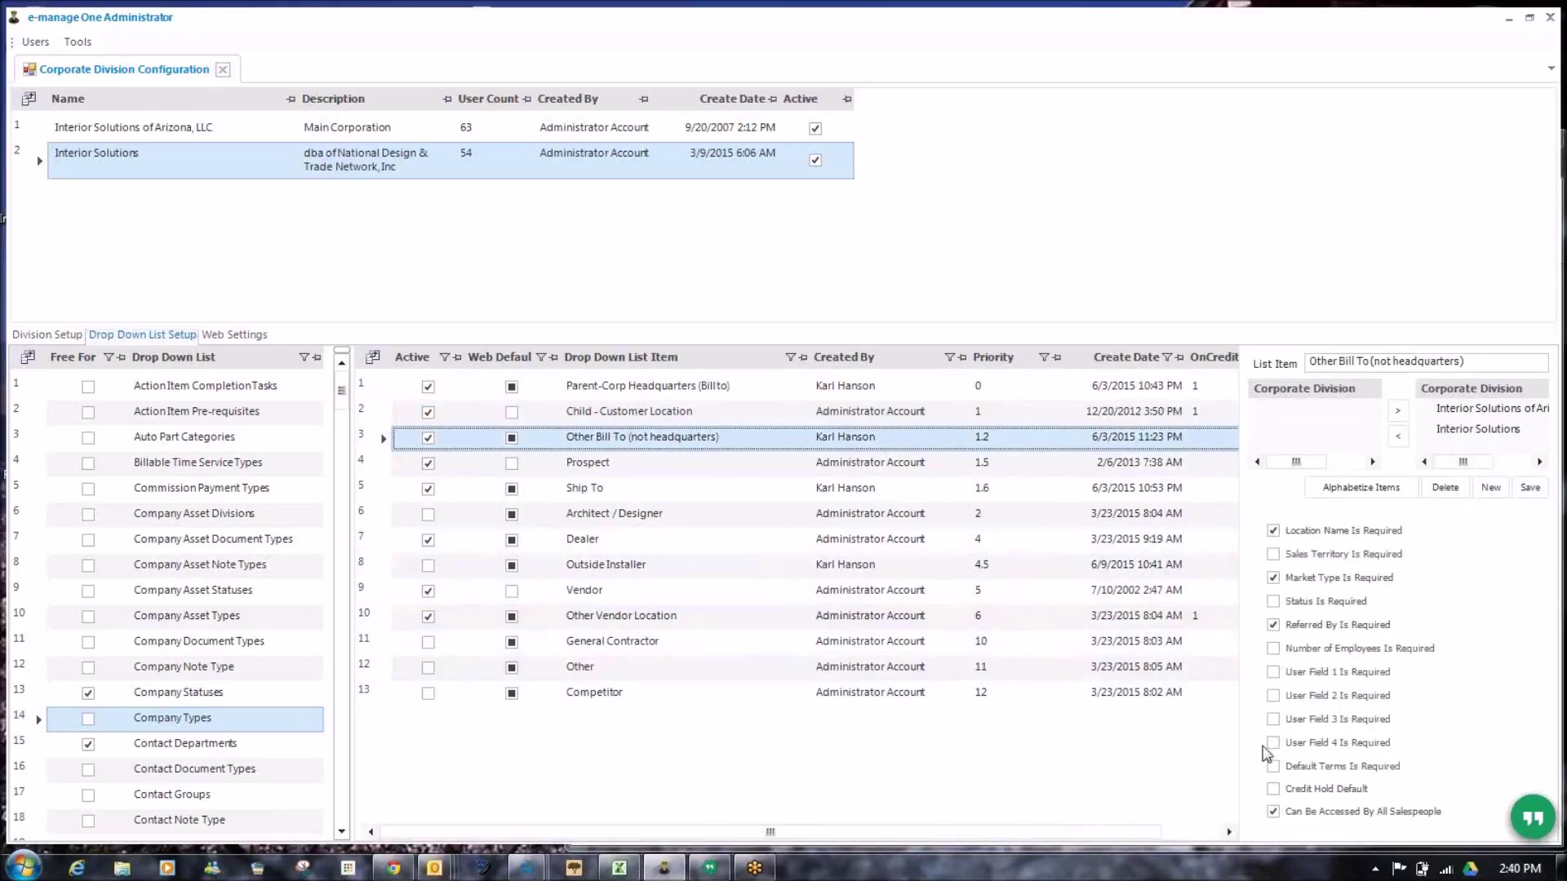
left_click(1274, 790)
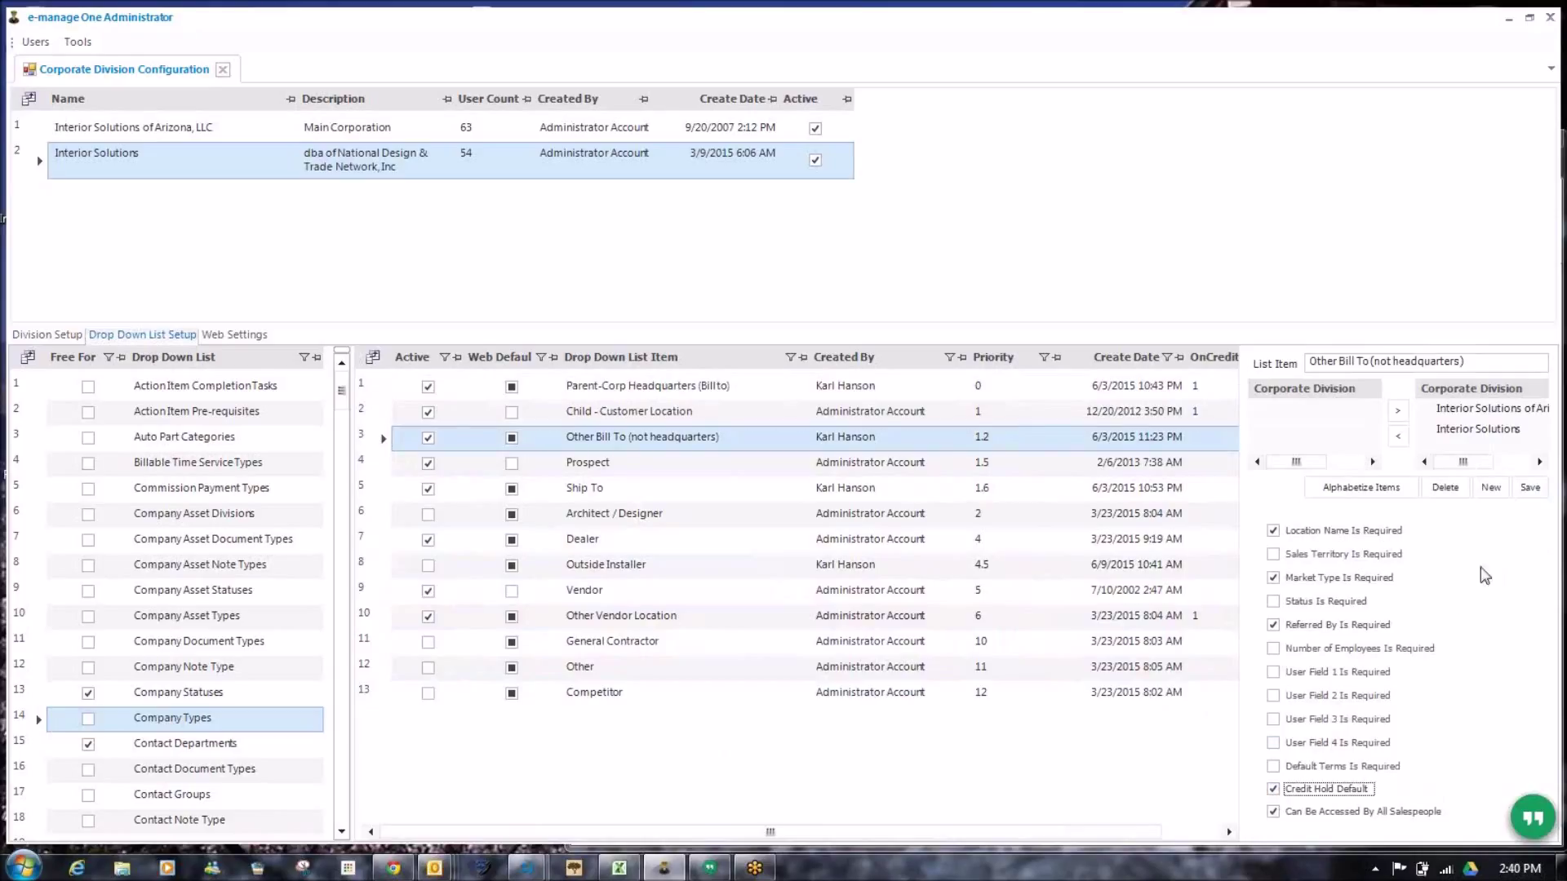
left_click(1528, 489)
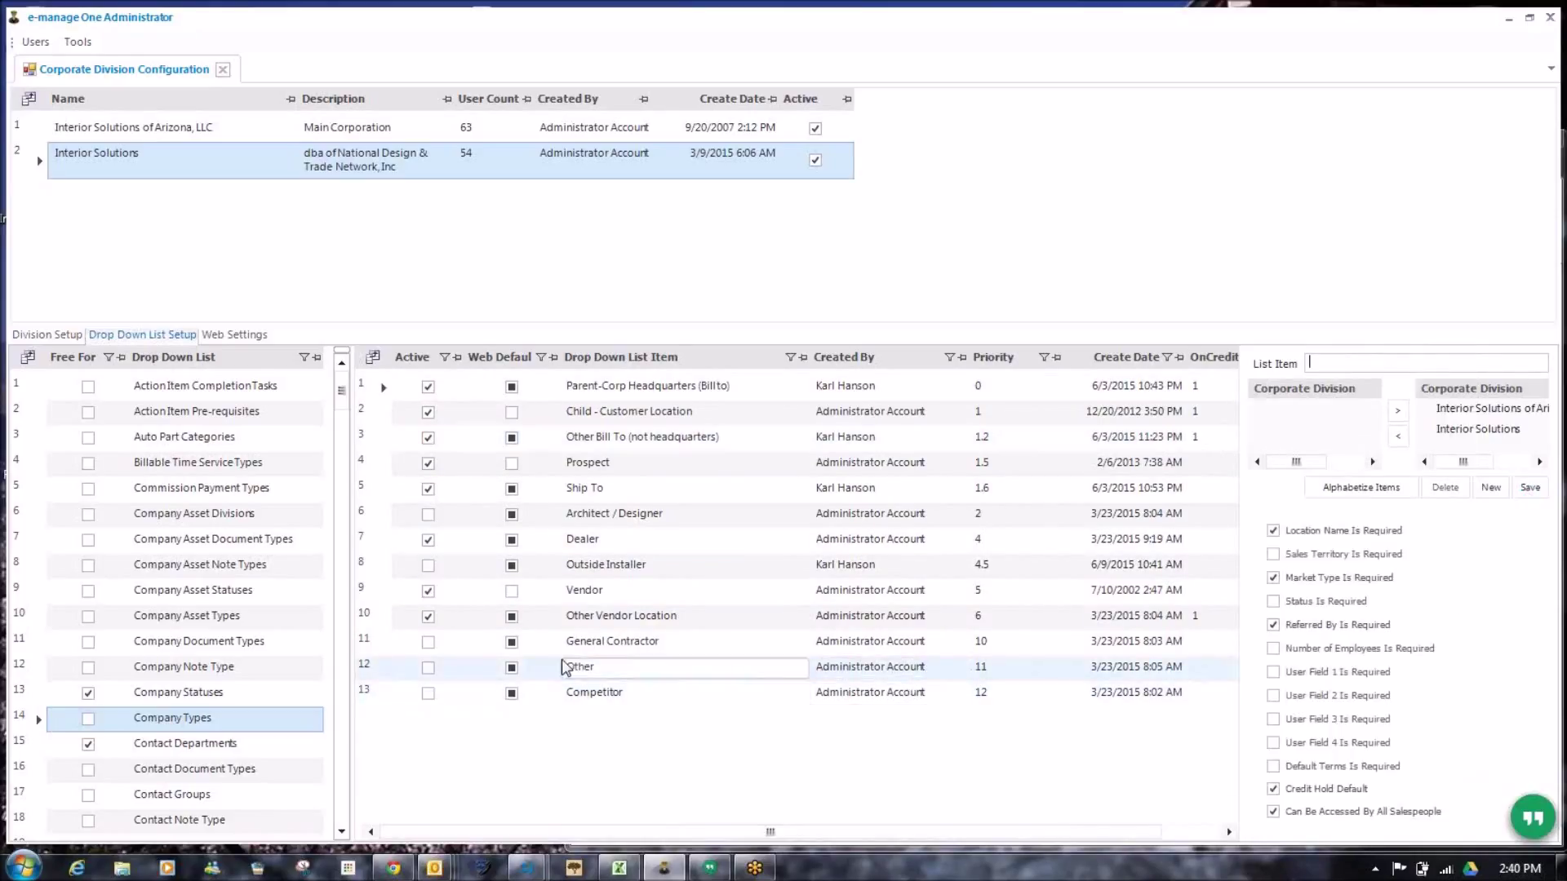
left_click(364, 469)
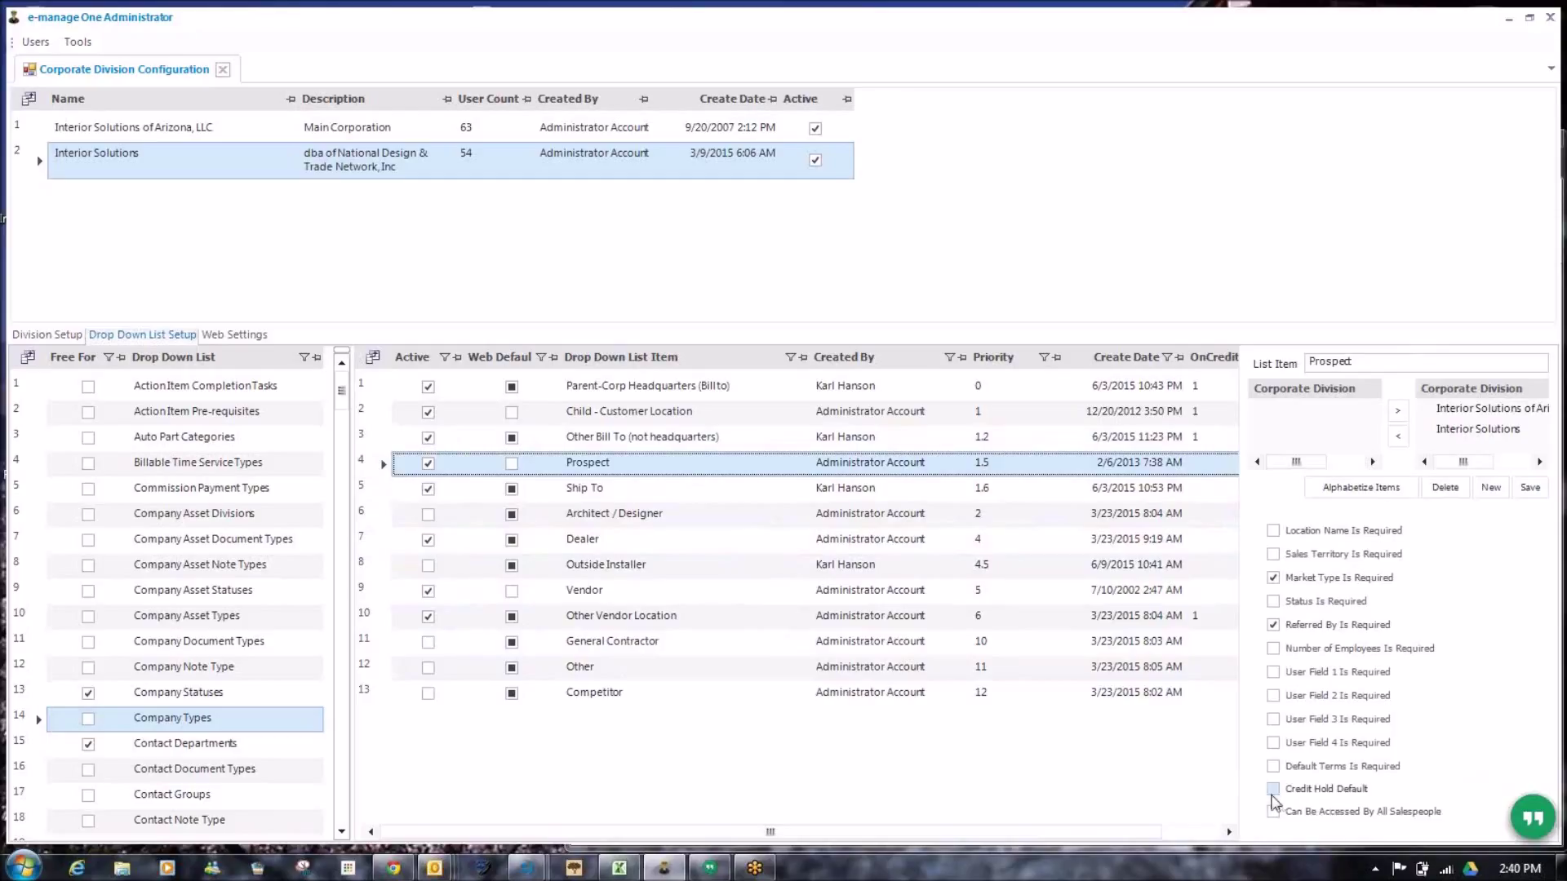
left_click(1274, 790)
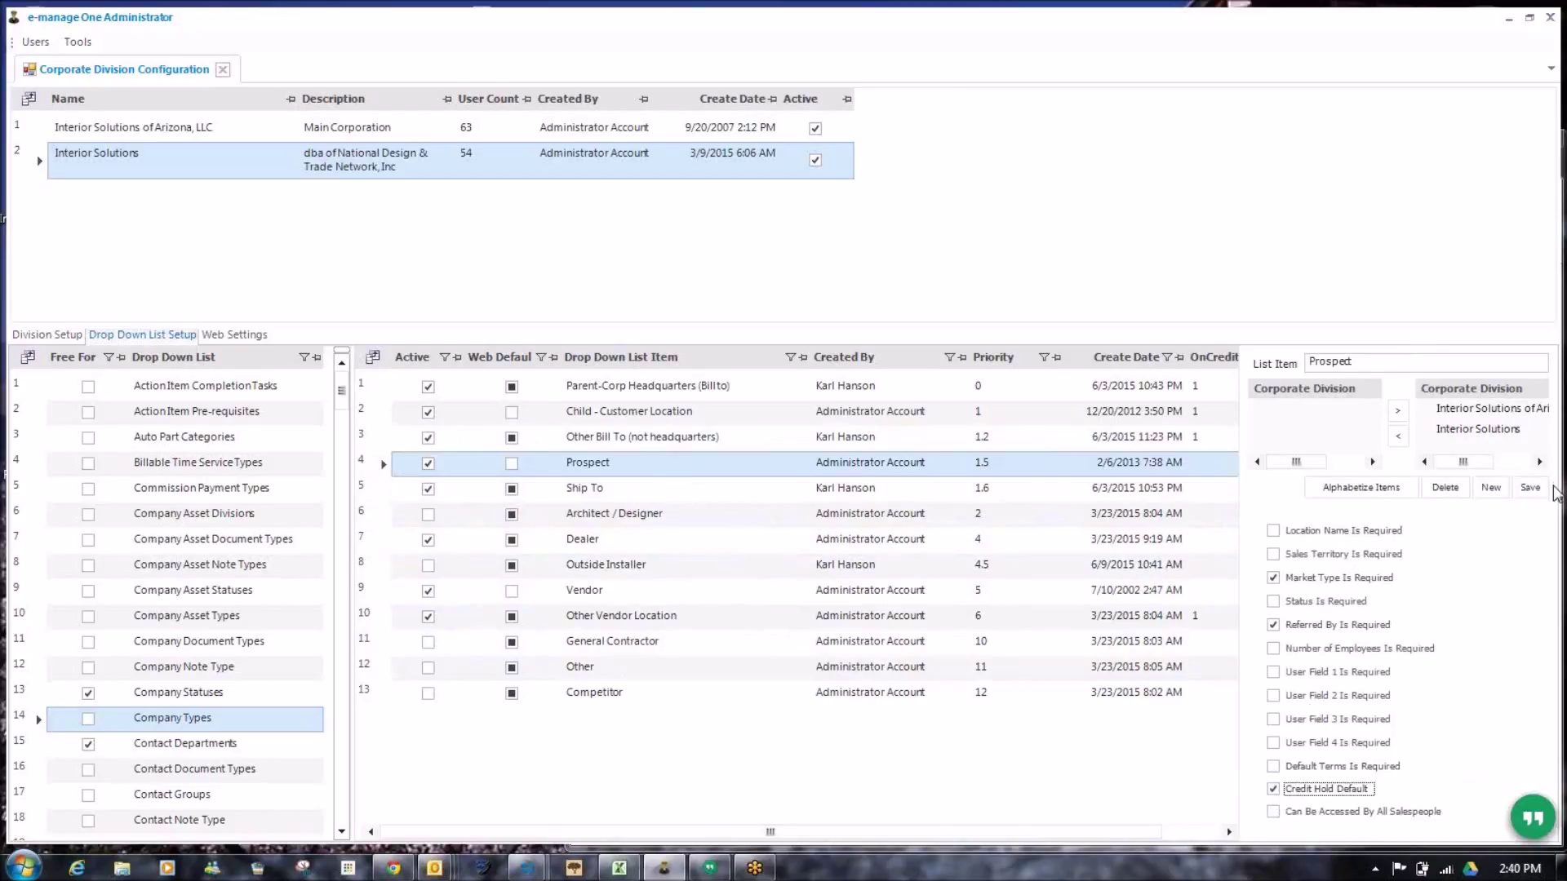
left_click(1532, 487)
- Enable and save Credit Hold Default for the Ship To and Architect / Designer company types
left_click(397, 494)
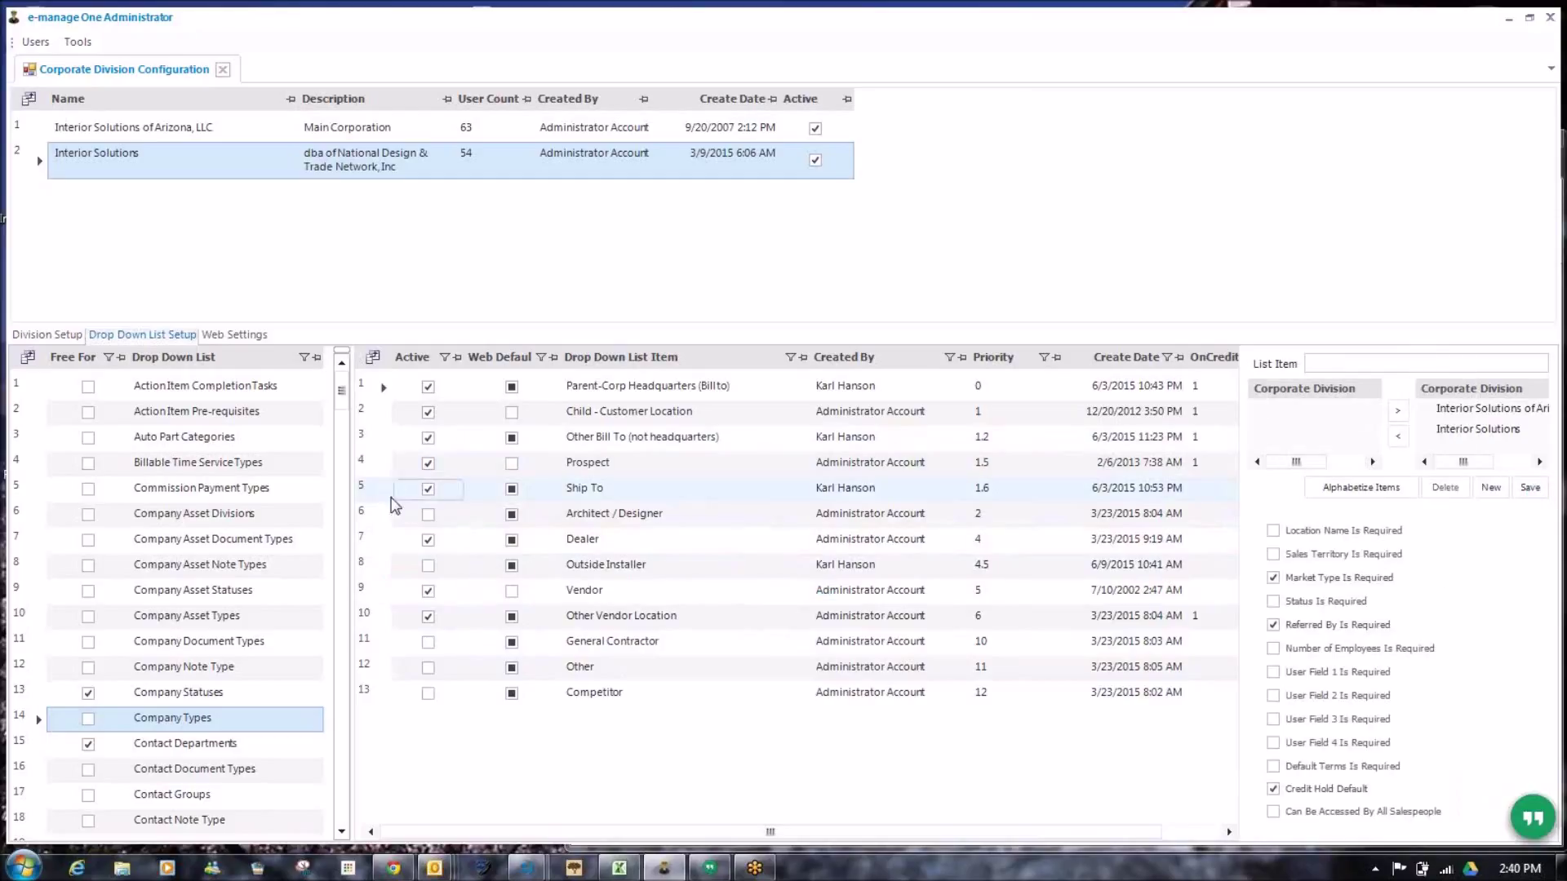
left_click(1274, 789)
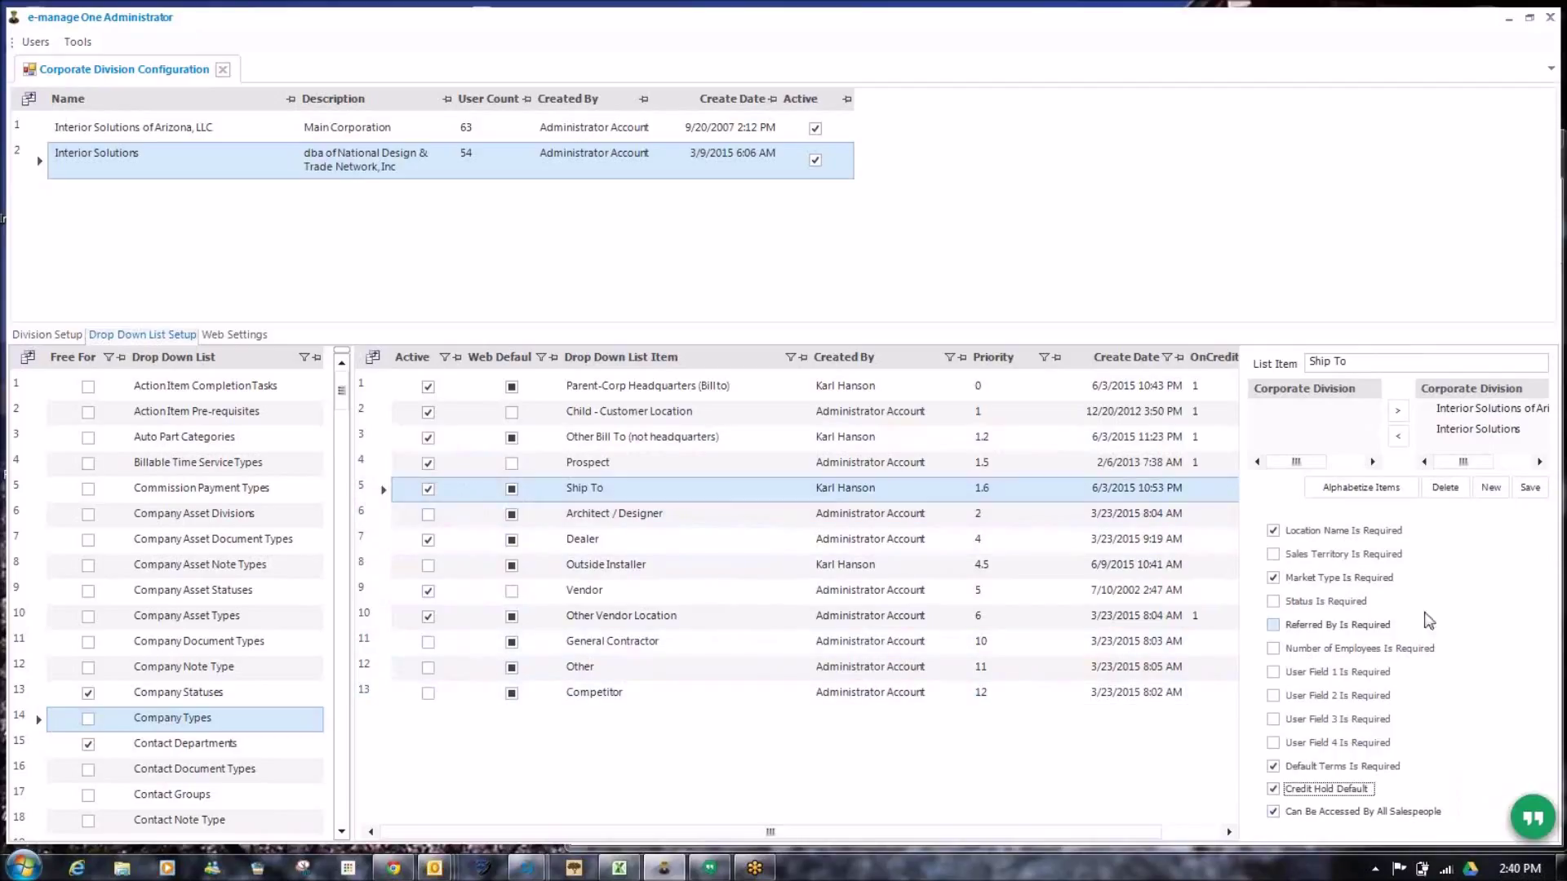
left_click(1531, 488)
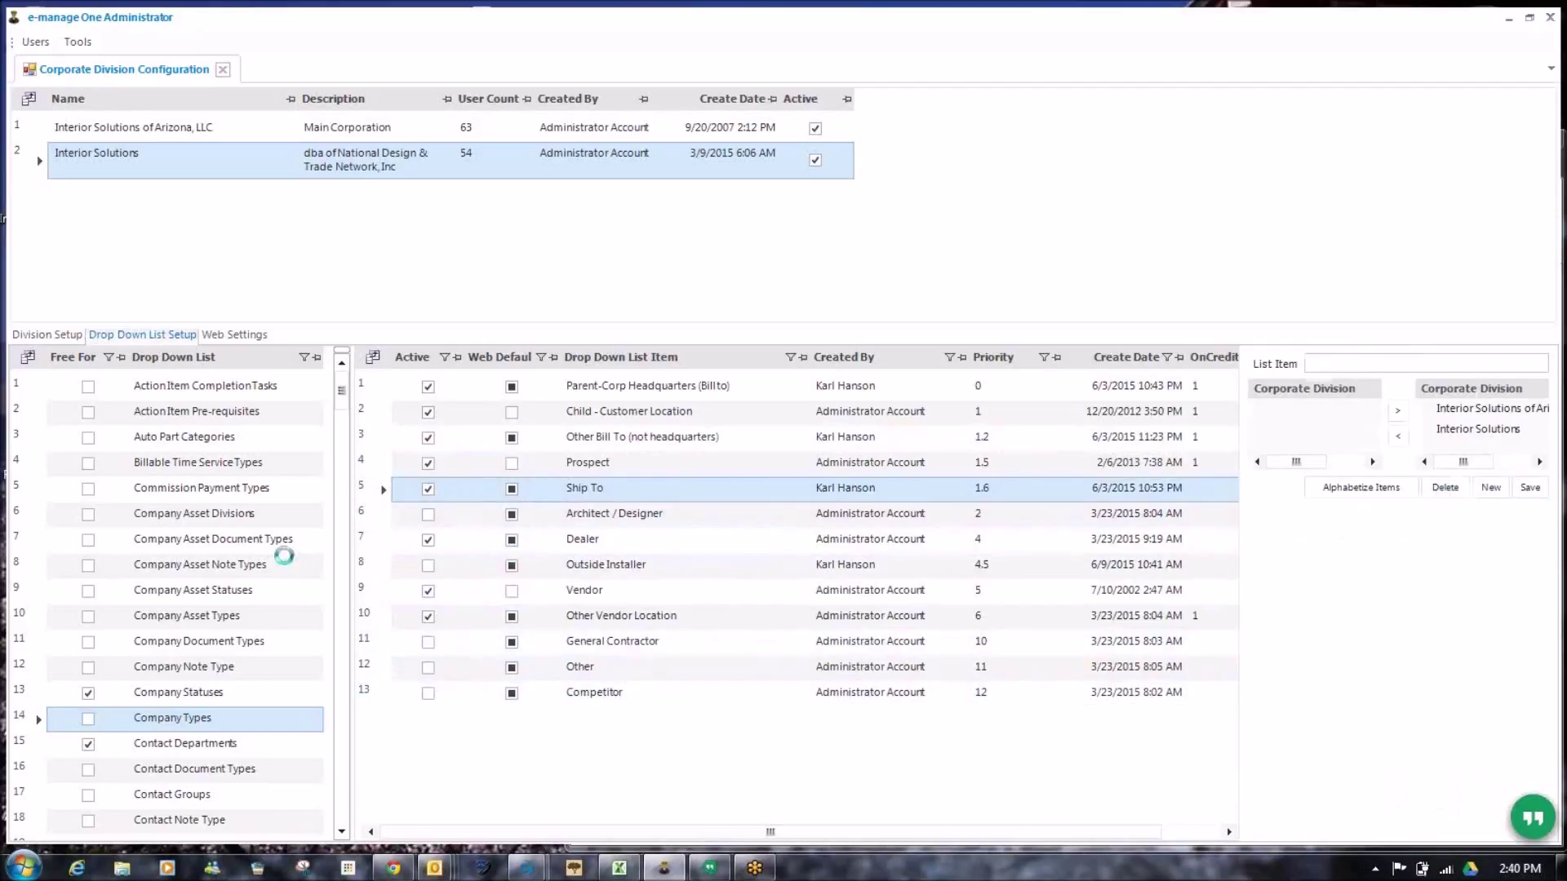
left_click(389, 520)
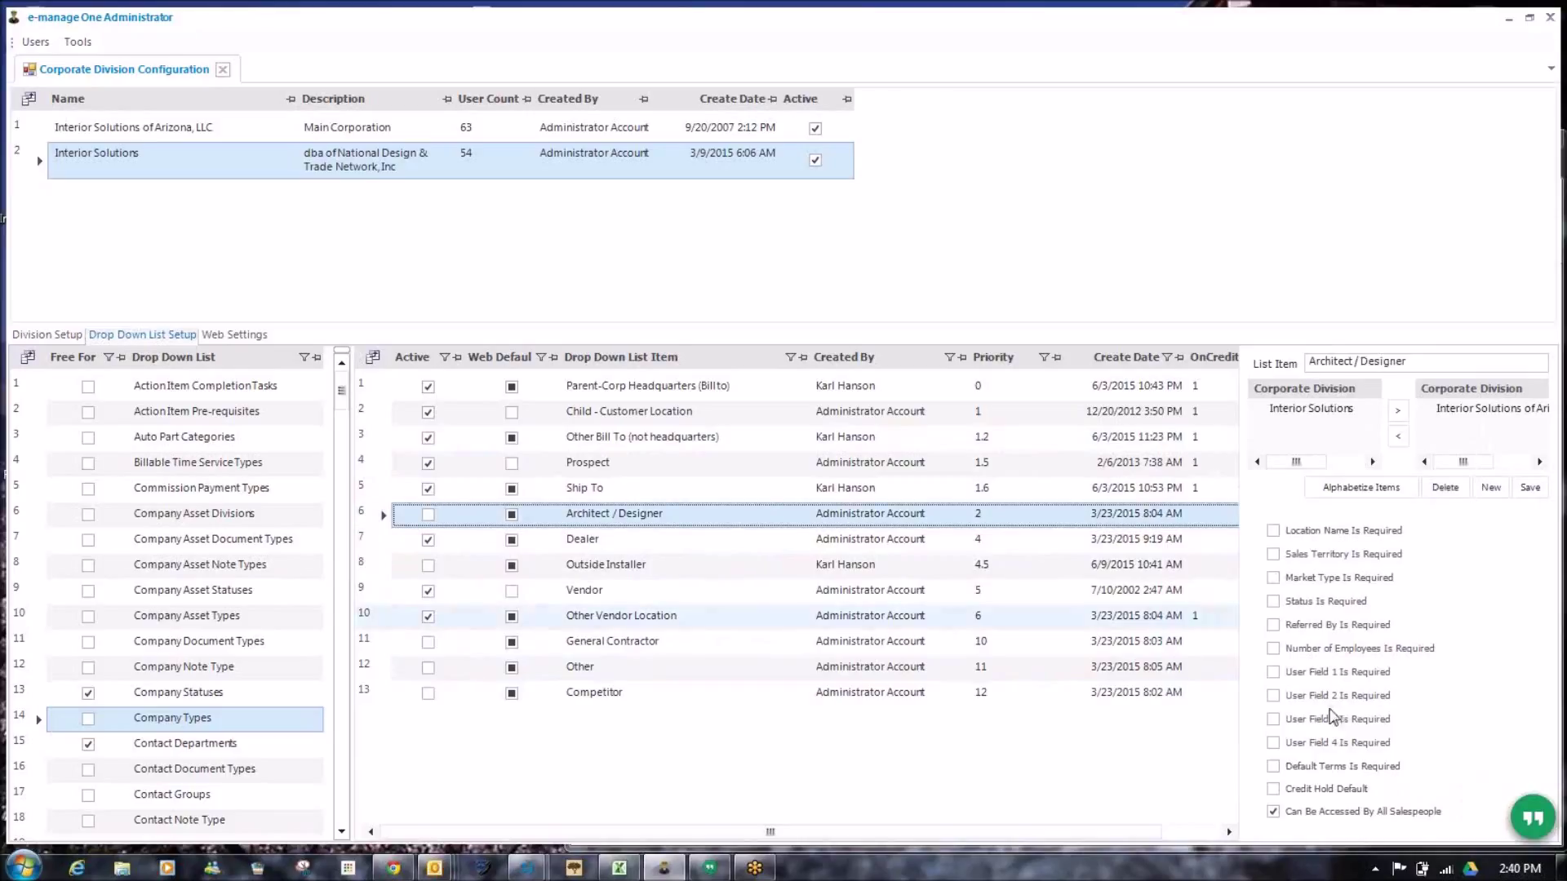
left_click(1274, 789)
left_click(1530, 488)
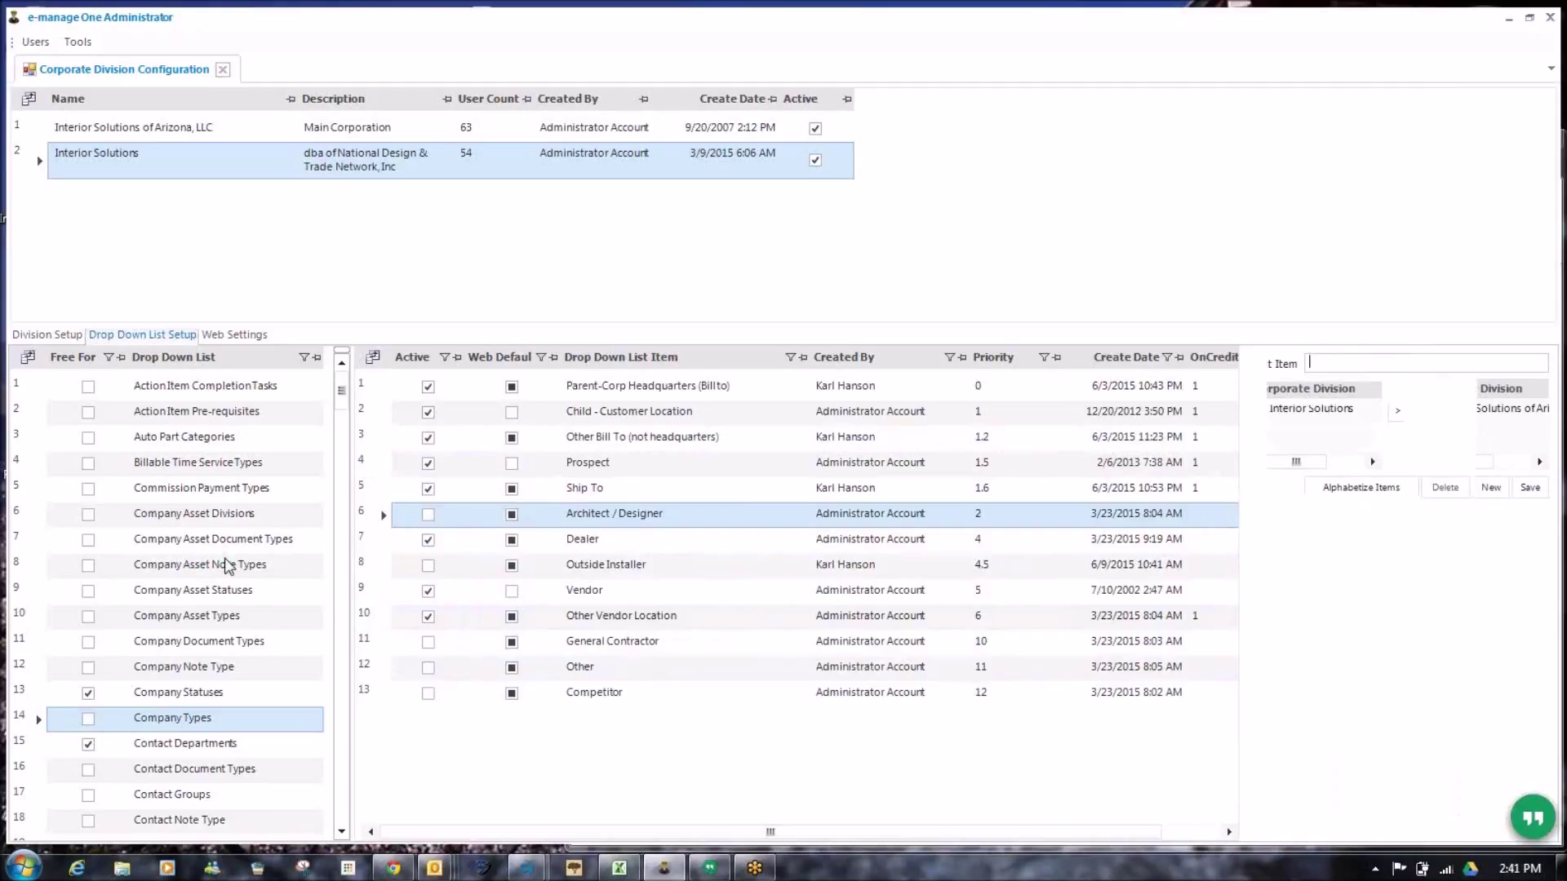
- Enable and save Credit Hold Default for the Dealer and Outside Installer company types
left_click(393, 541)
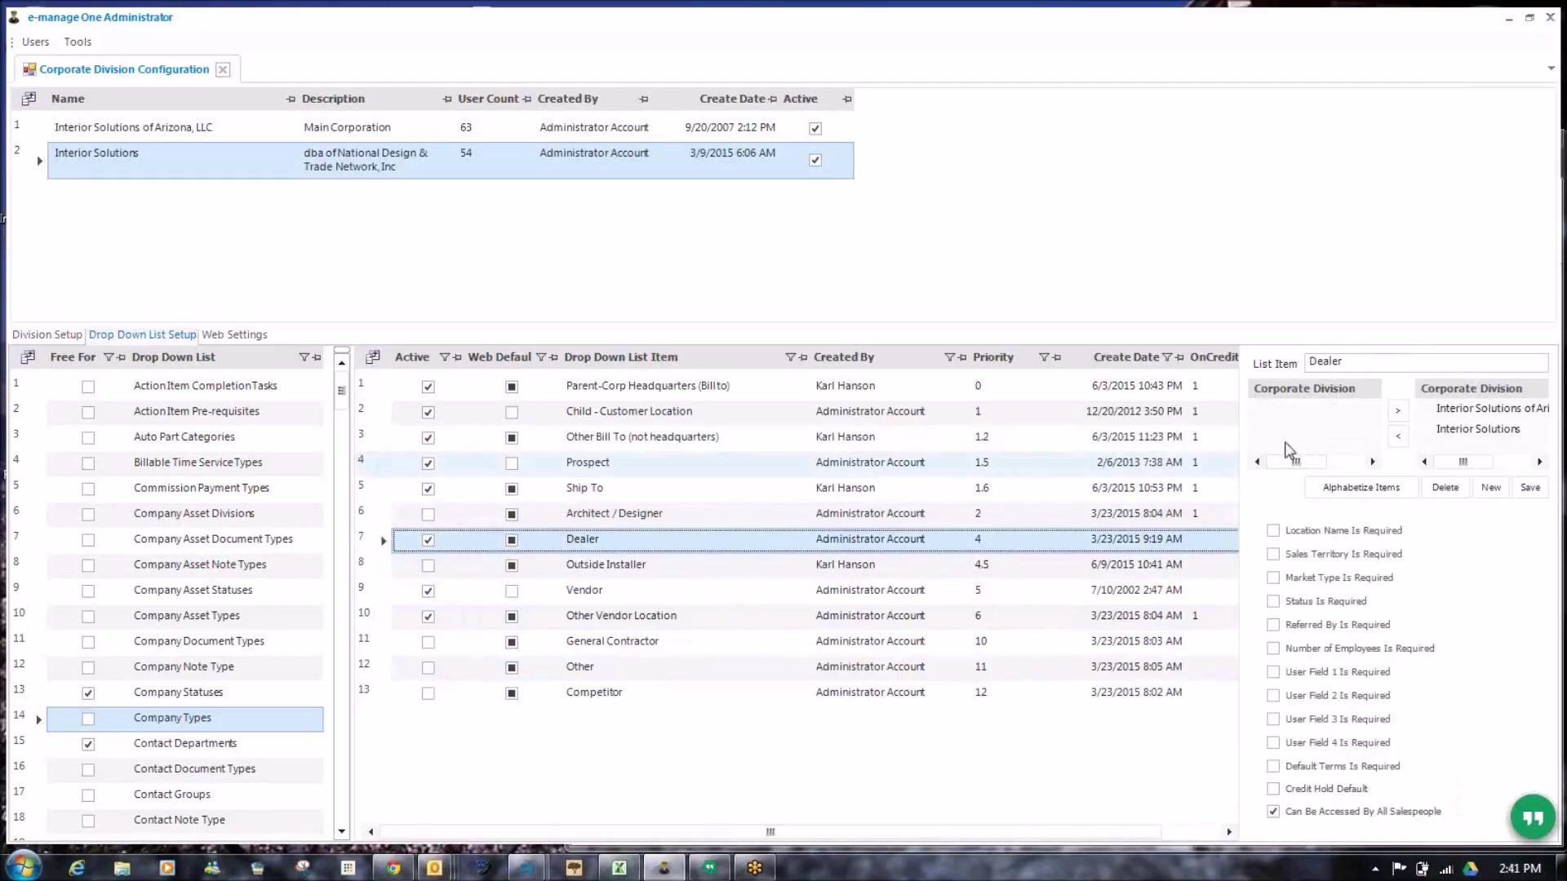
left_click(1273, 789)
left_click(1530, 488)
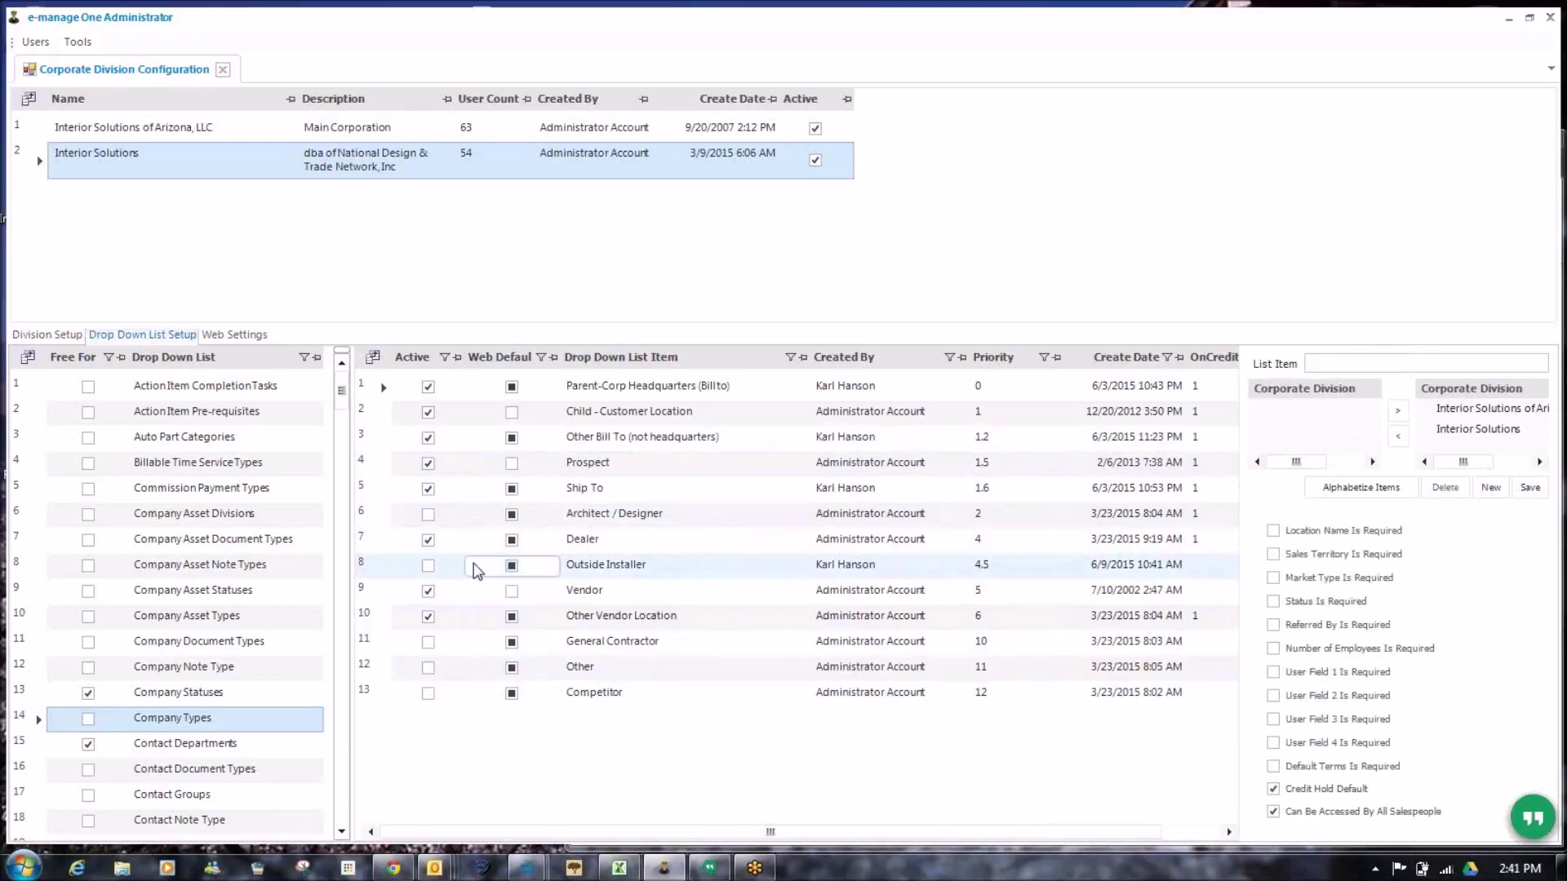
left_click(376, 571)
left_click(1274, 790)
left_click(1530, 488)
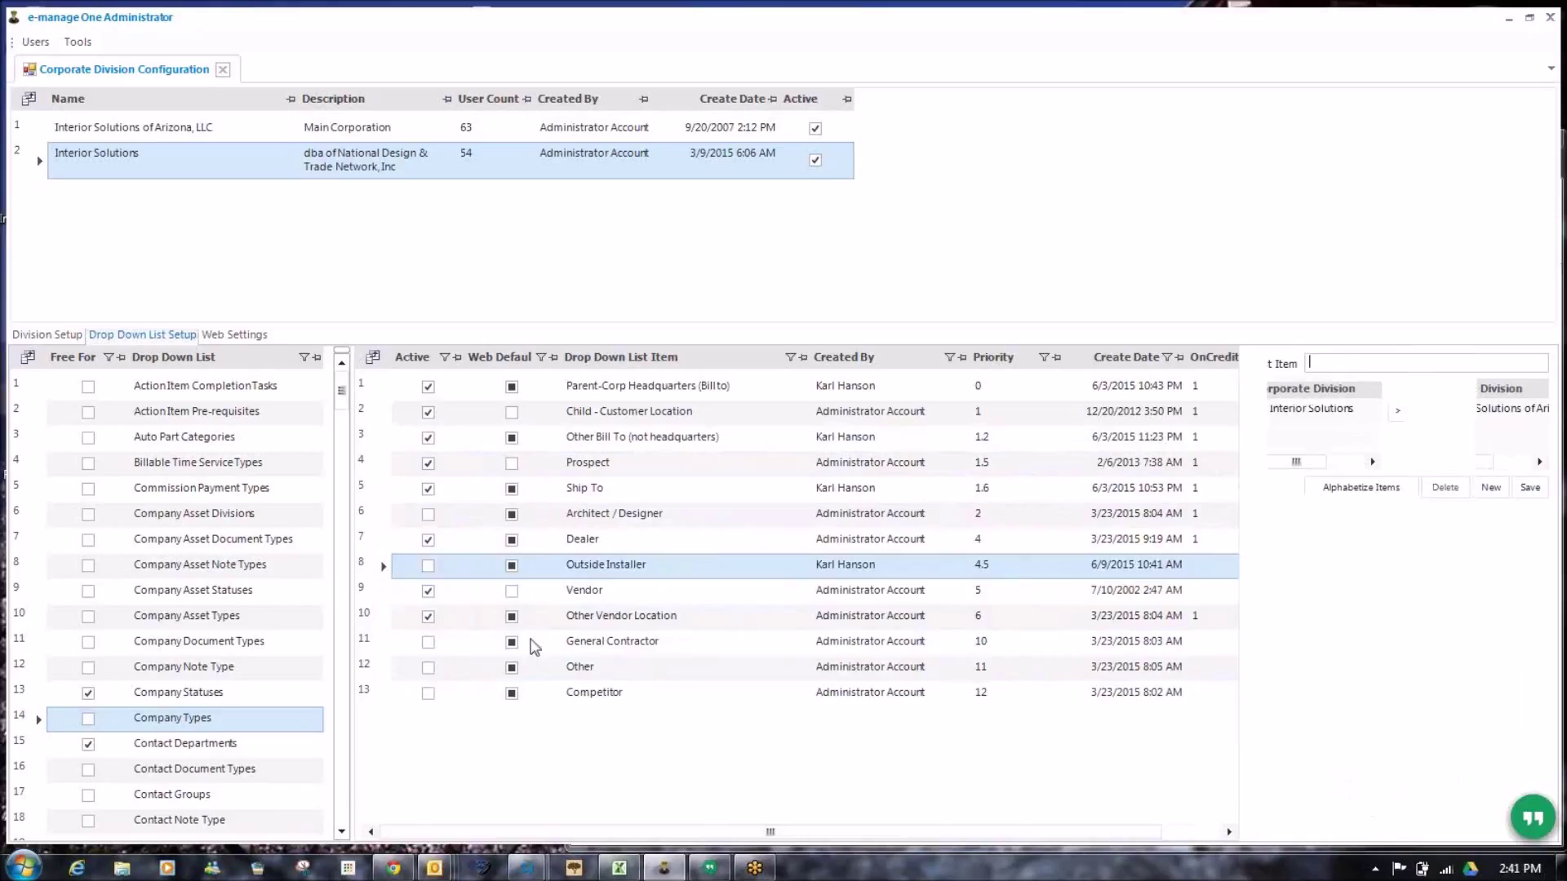
- Enable and save Credit Hold Default for the Vendor and General Contractor company types
left_click(380, 593)
left_click(1274, 789)
left_click(1532, 488)
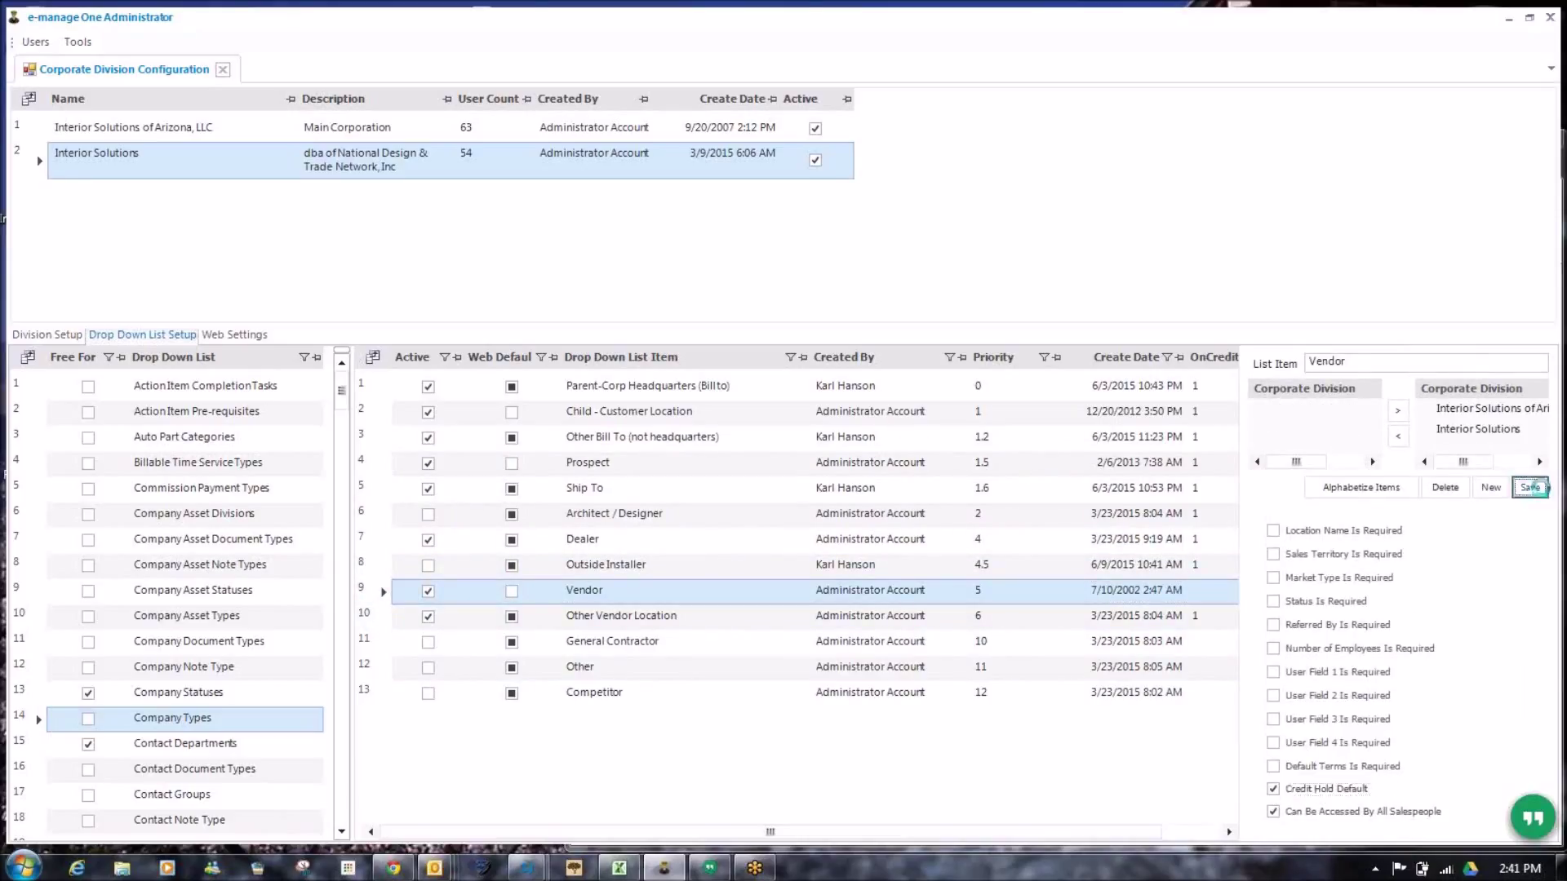
left_click(380, 618)
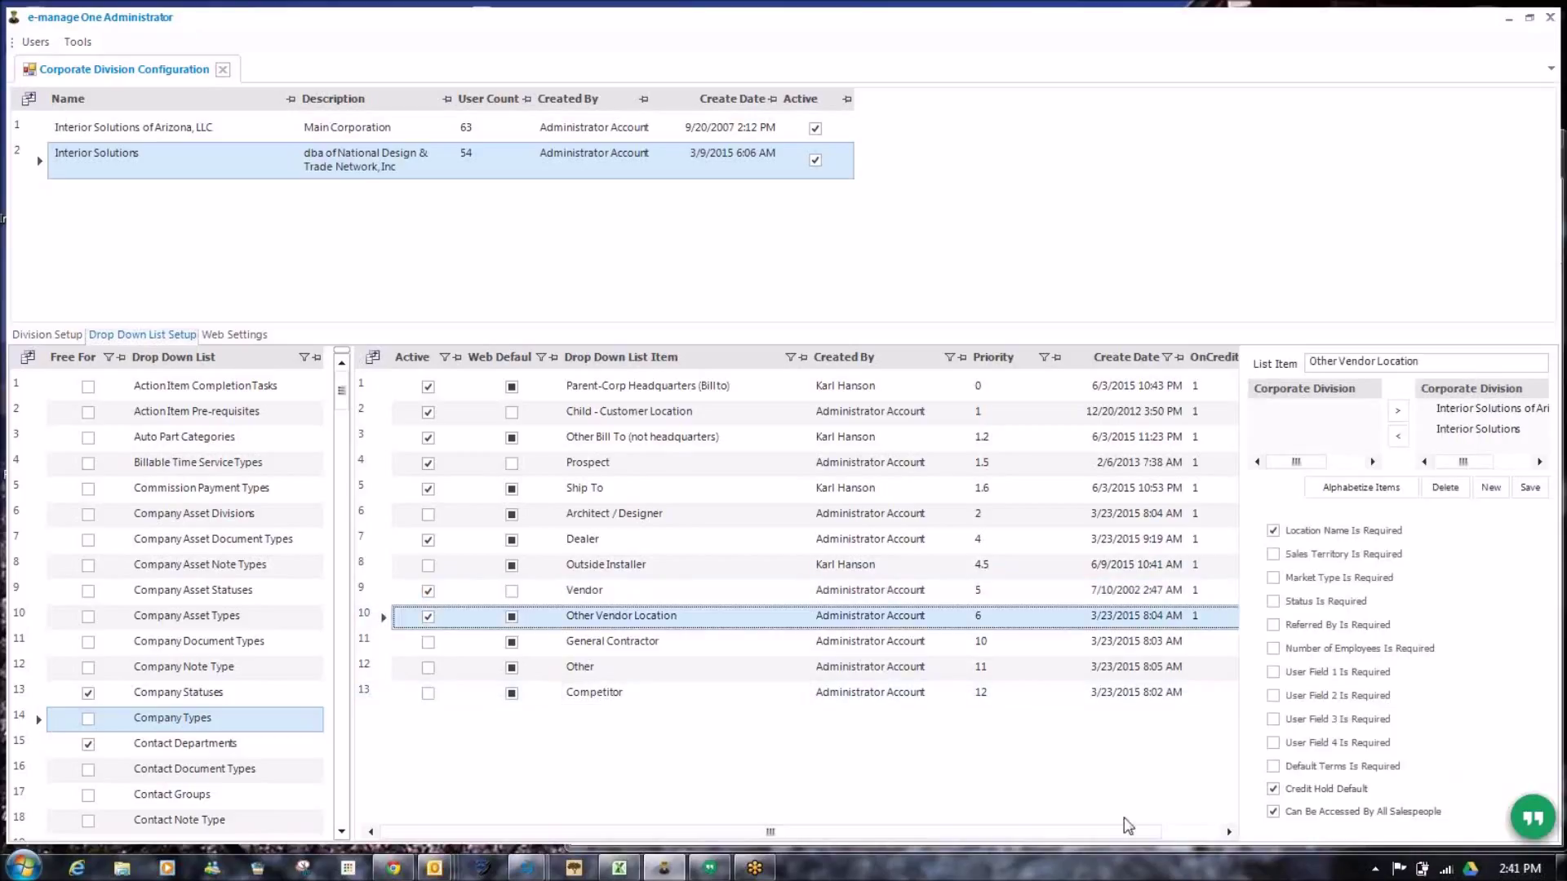
left_click(395, 644)
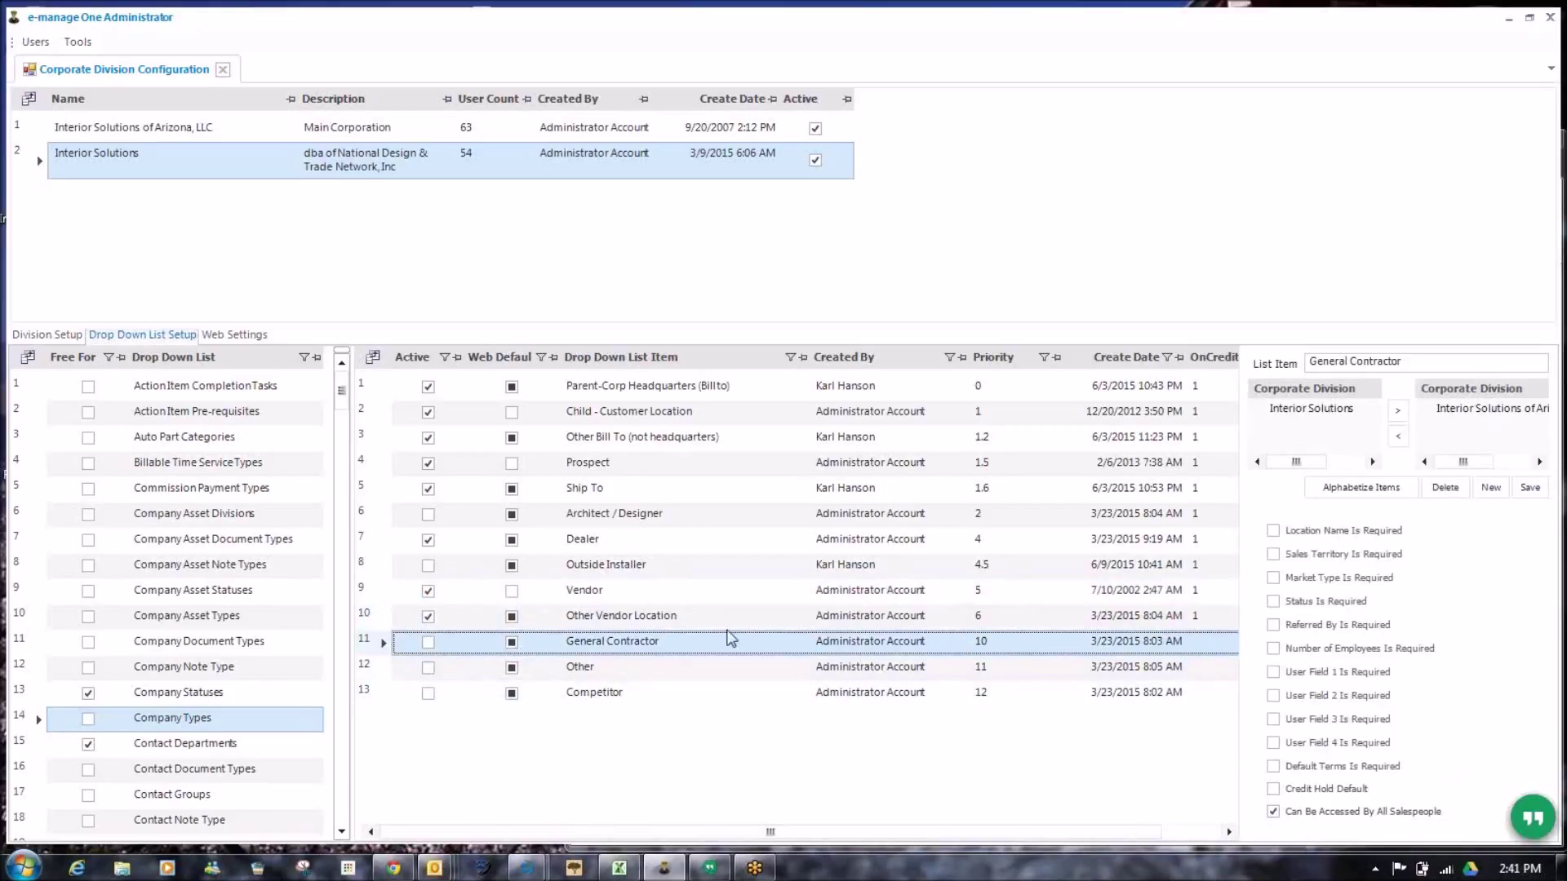
left_click(1273, 790)
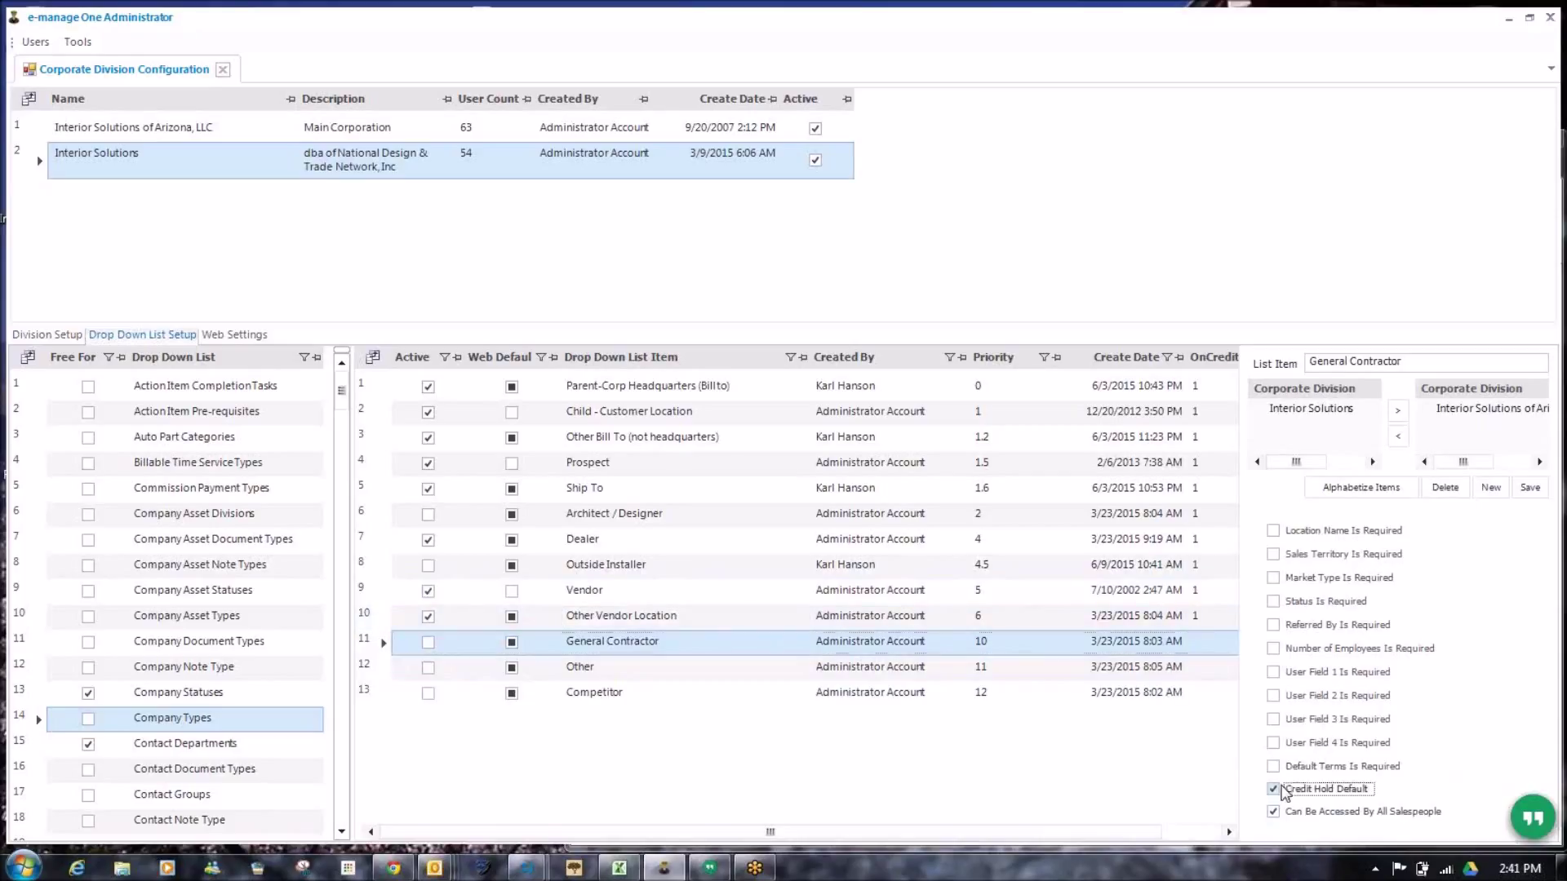
left_click(1530, 487)
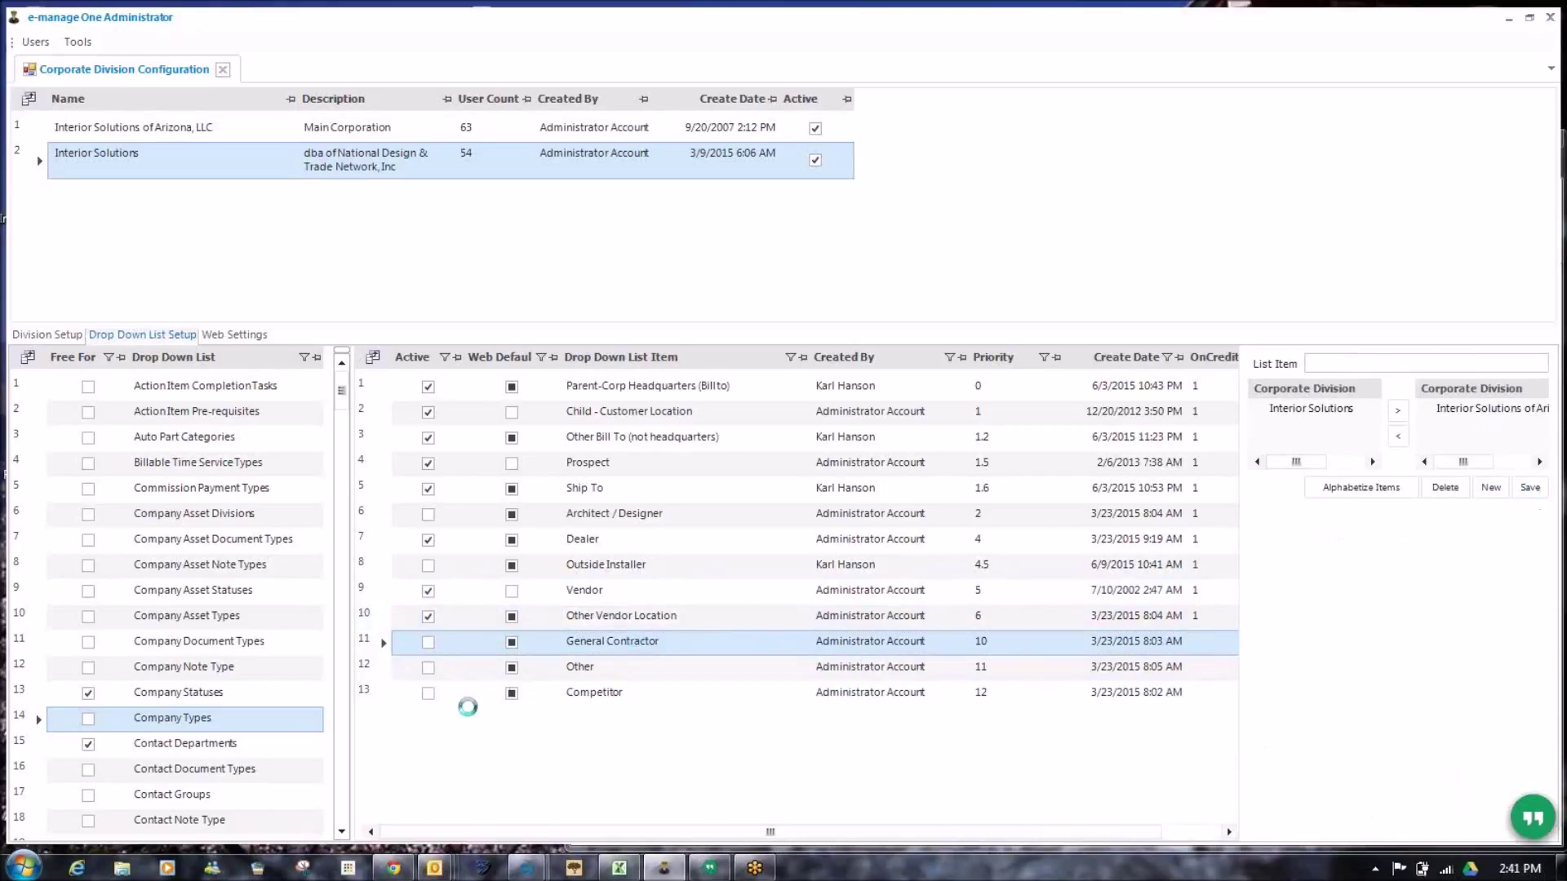
- Enable and save Credit Hold Default for the Other and Competitor company types
left_click(388, 678)
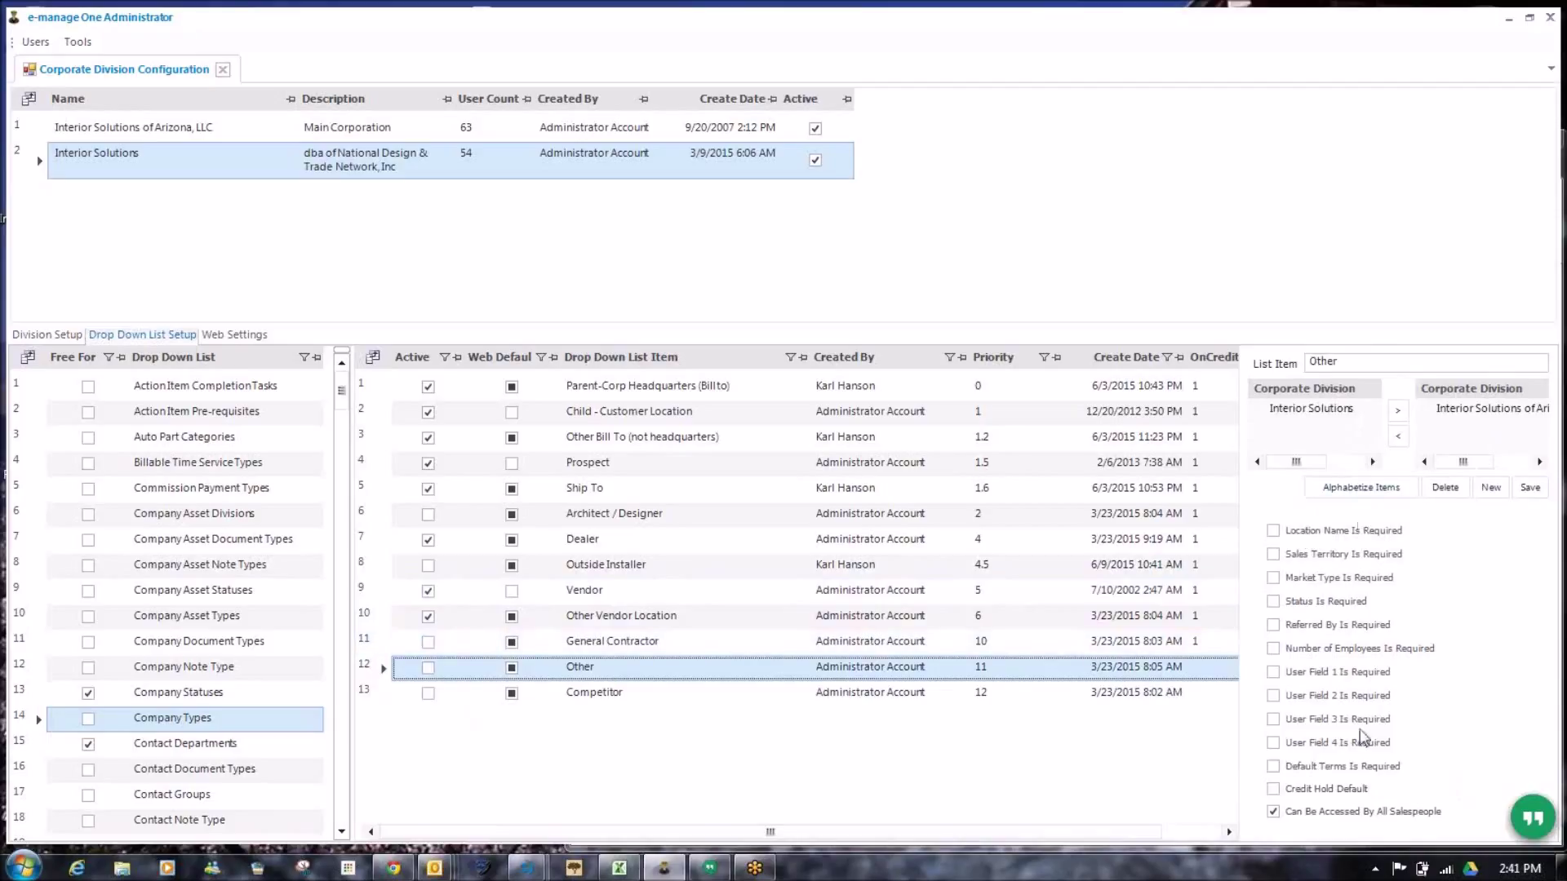
left_click(1273, 789)
left_click(1530, 487)
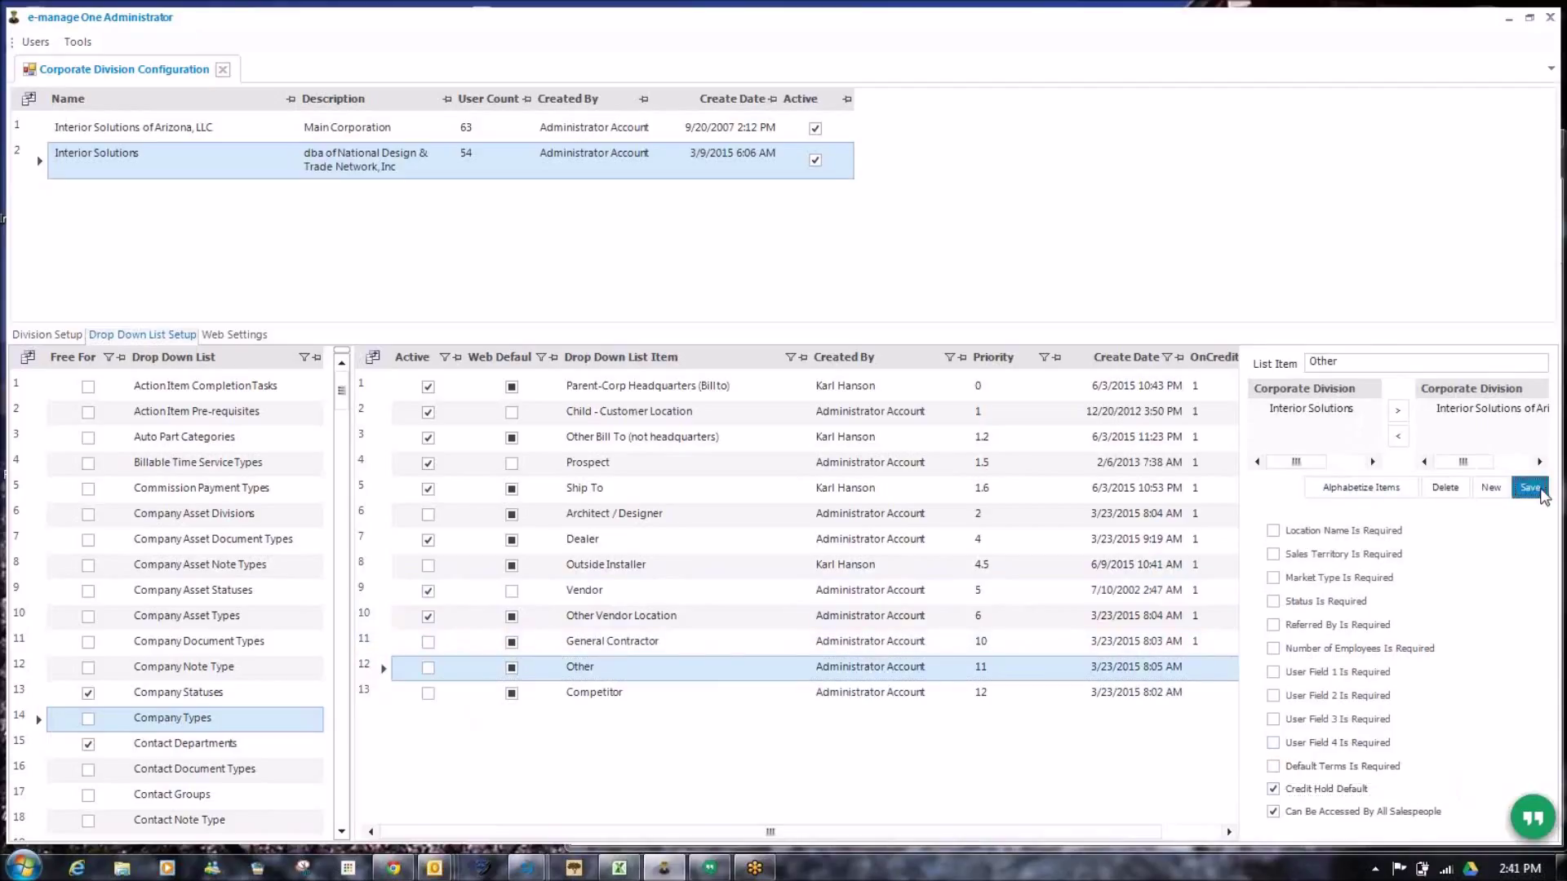
left_click(392, 699)
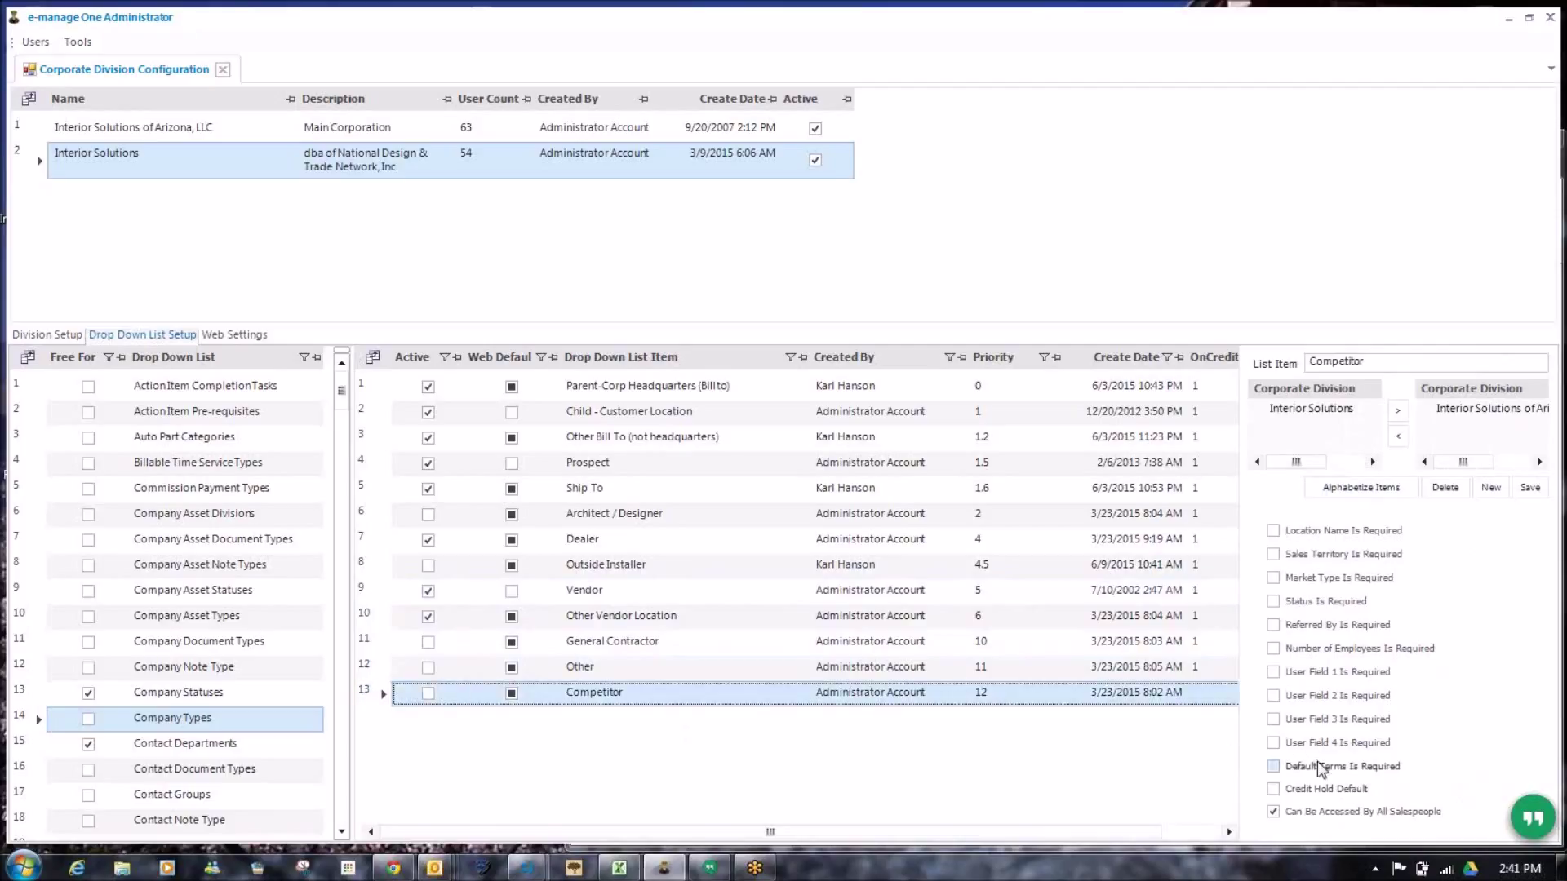
left_click(1275, 790)
left_click(1530, 487)
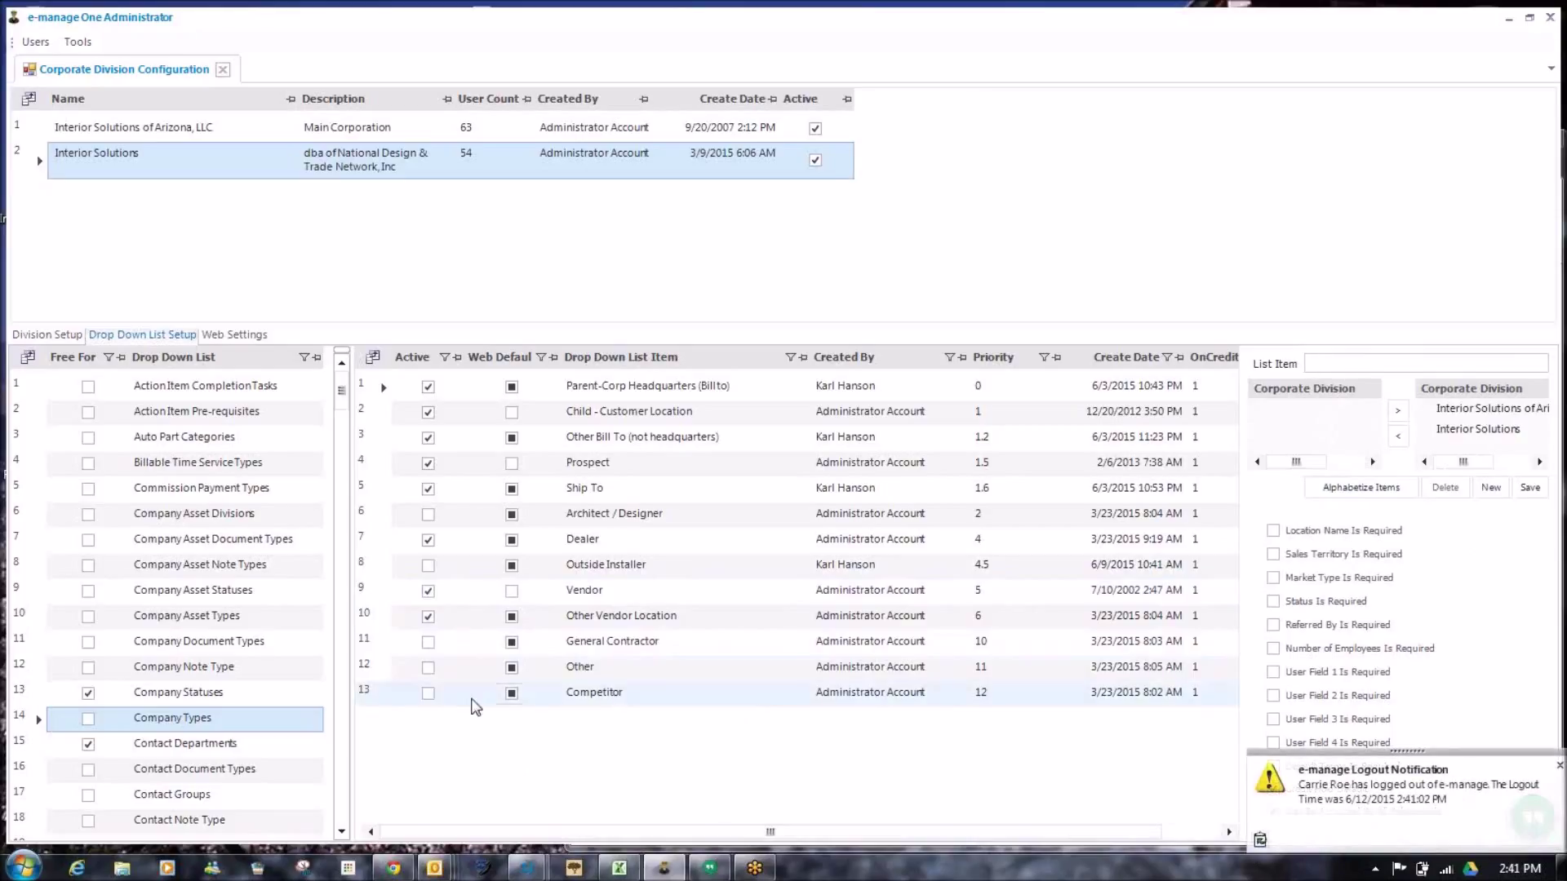
- Mark the Competitor company type as active and open the Project Action Item Configuration
left_click(406, 702)
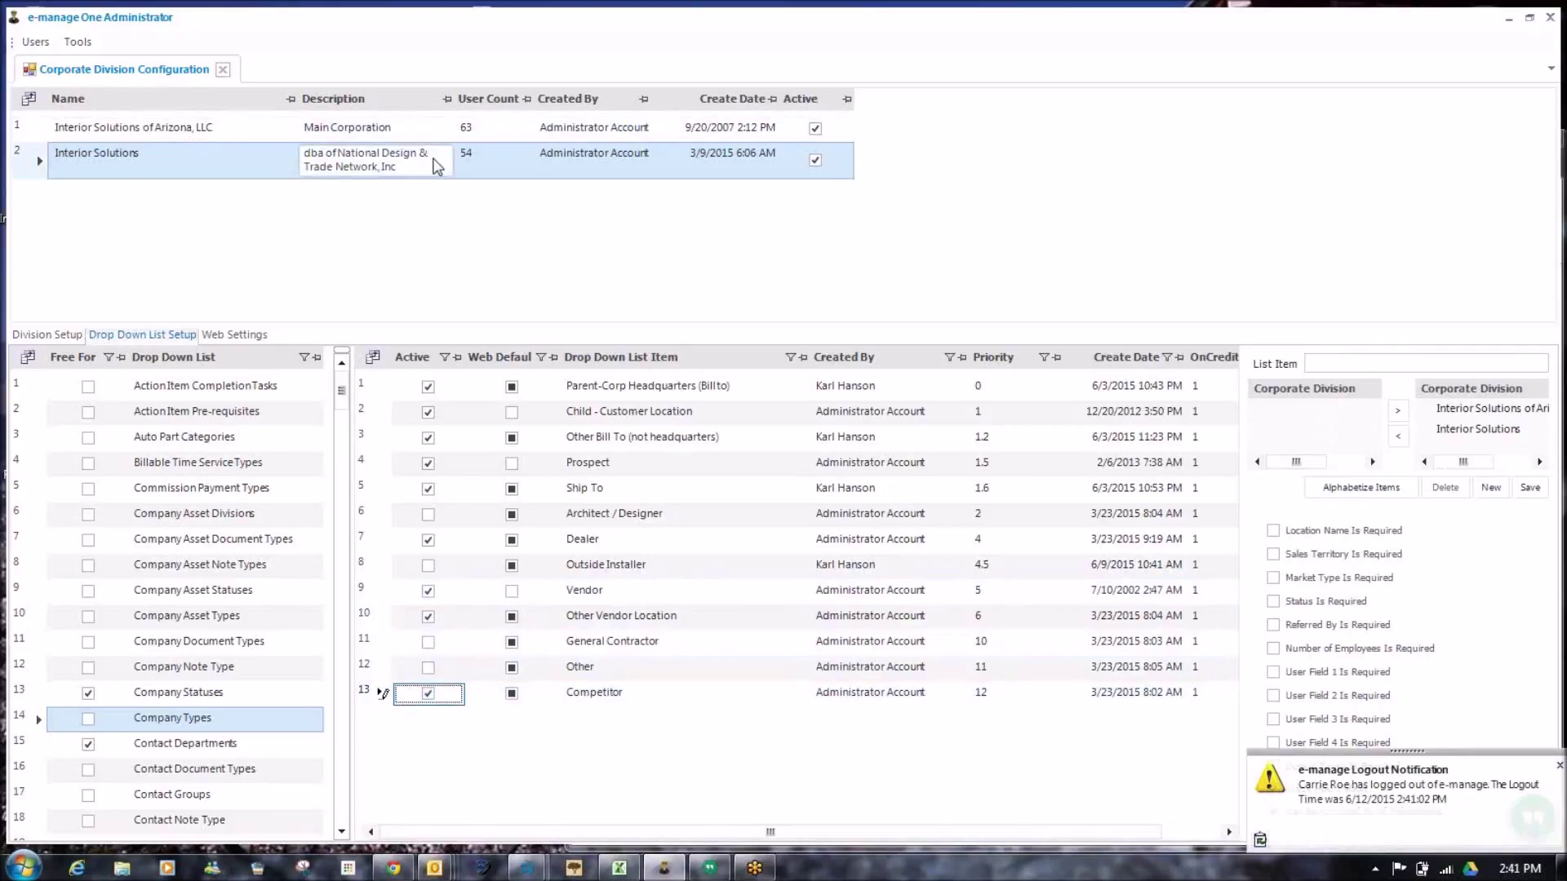
left_click(85, 44)
left_click(180, 107)
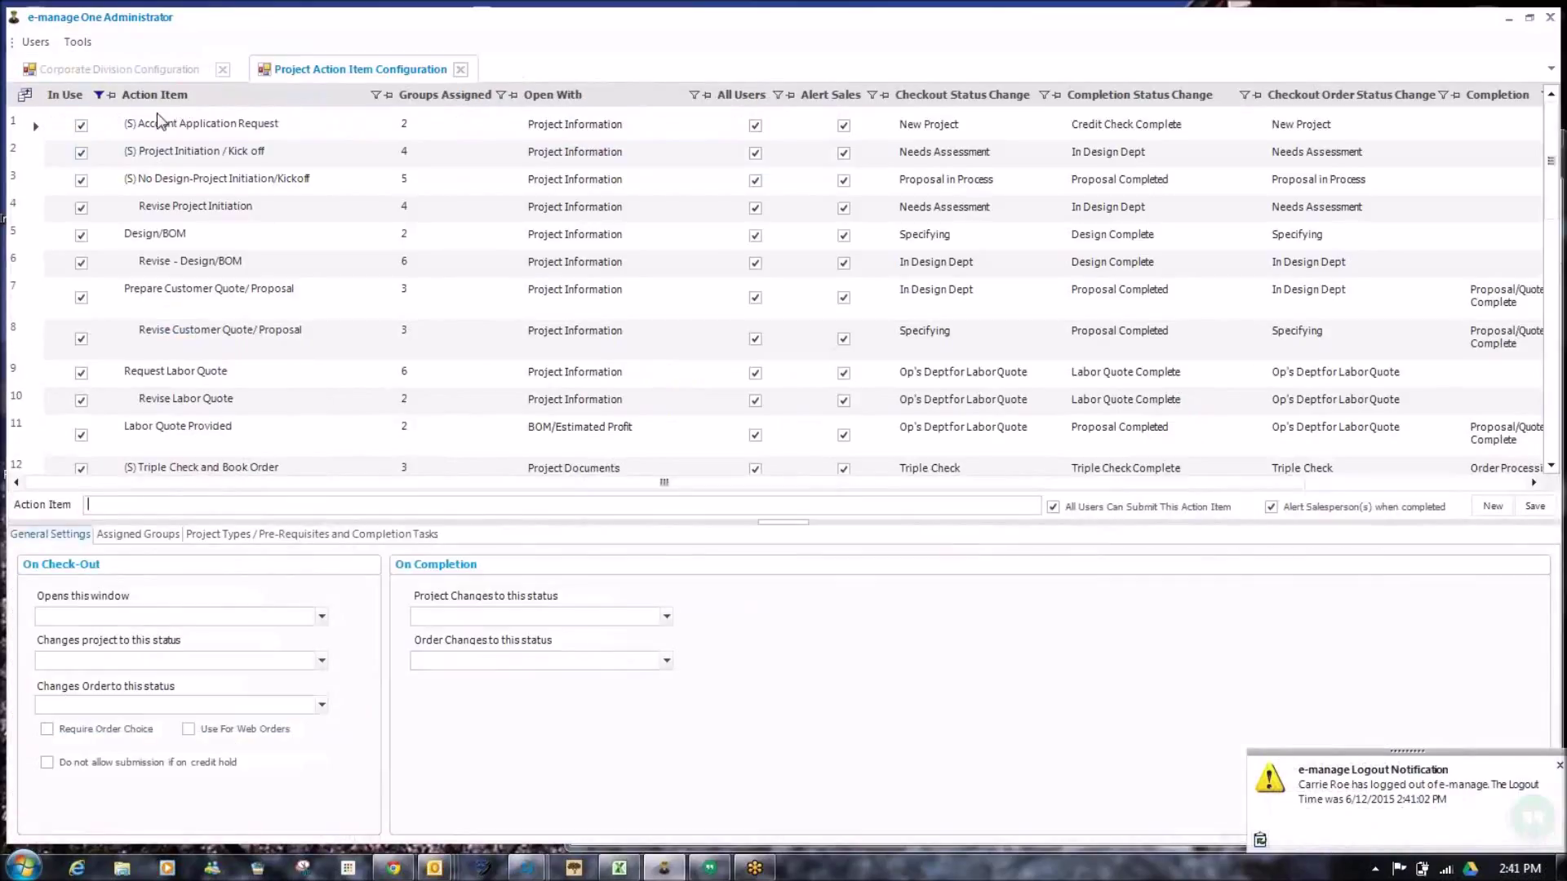
left_click(158, 123)
left_click(325, 210)
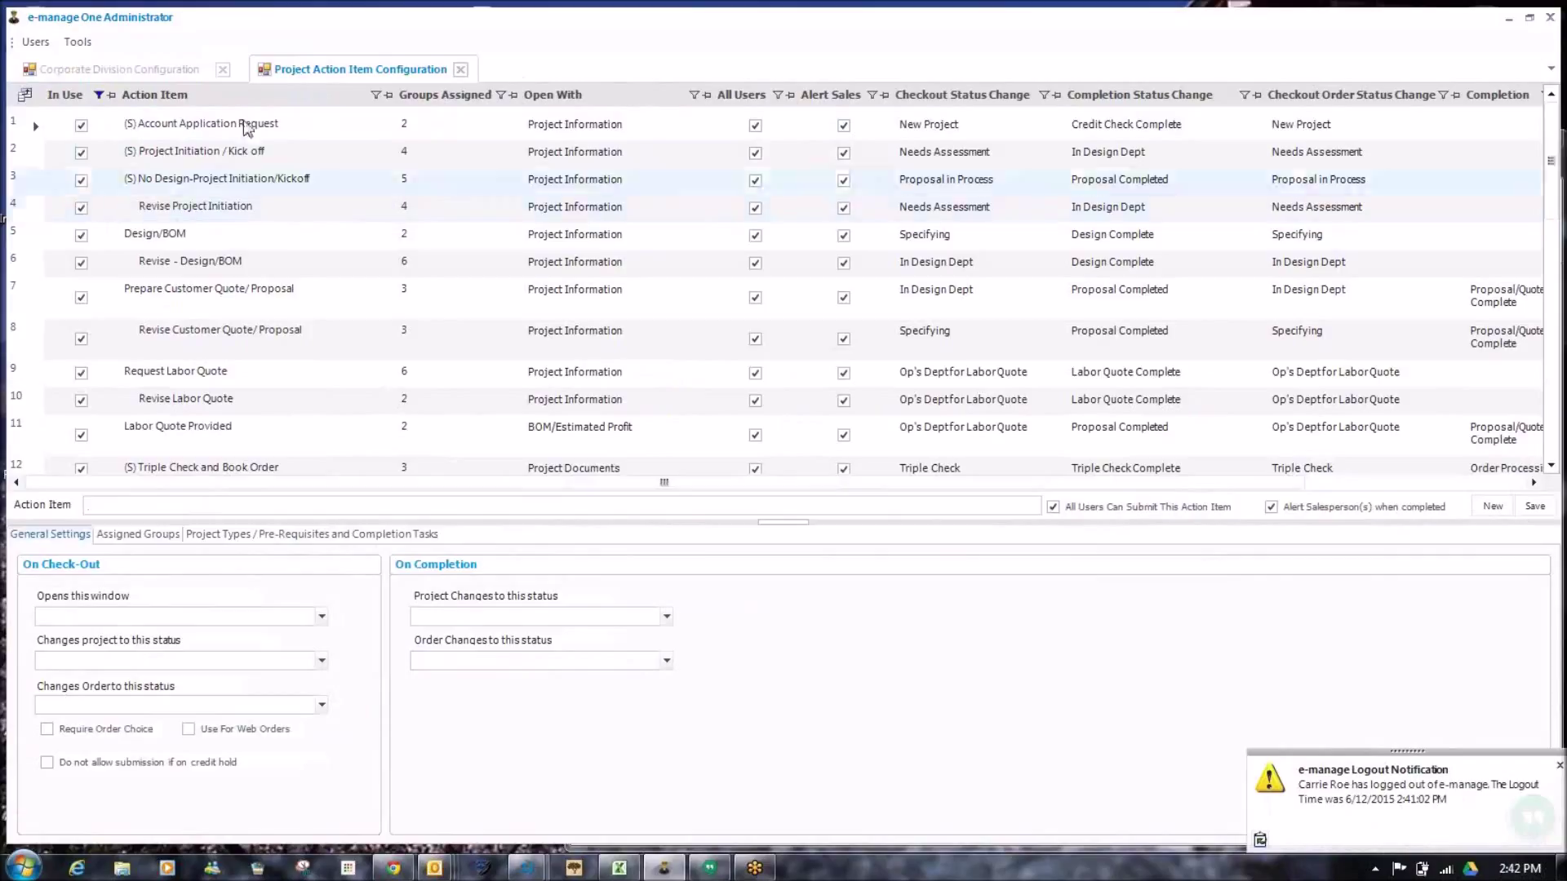
left_click(214, 126)
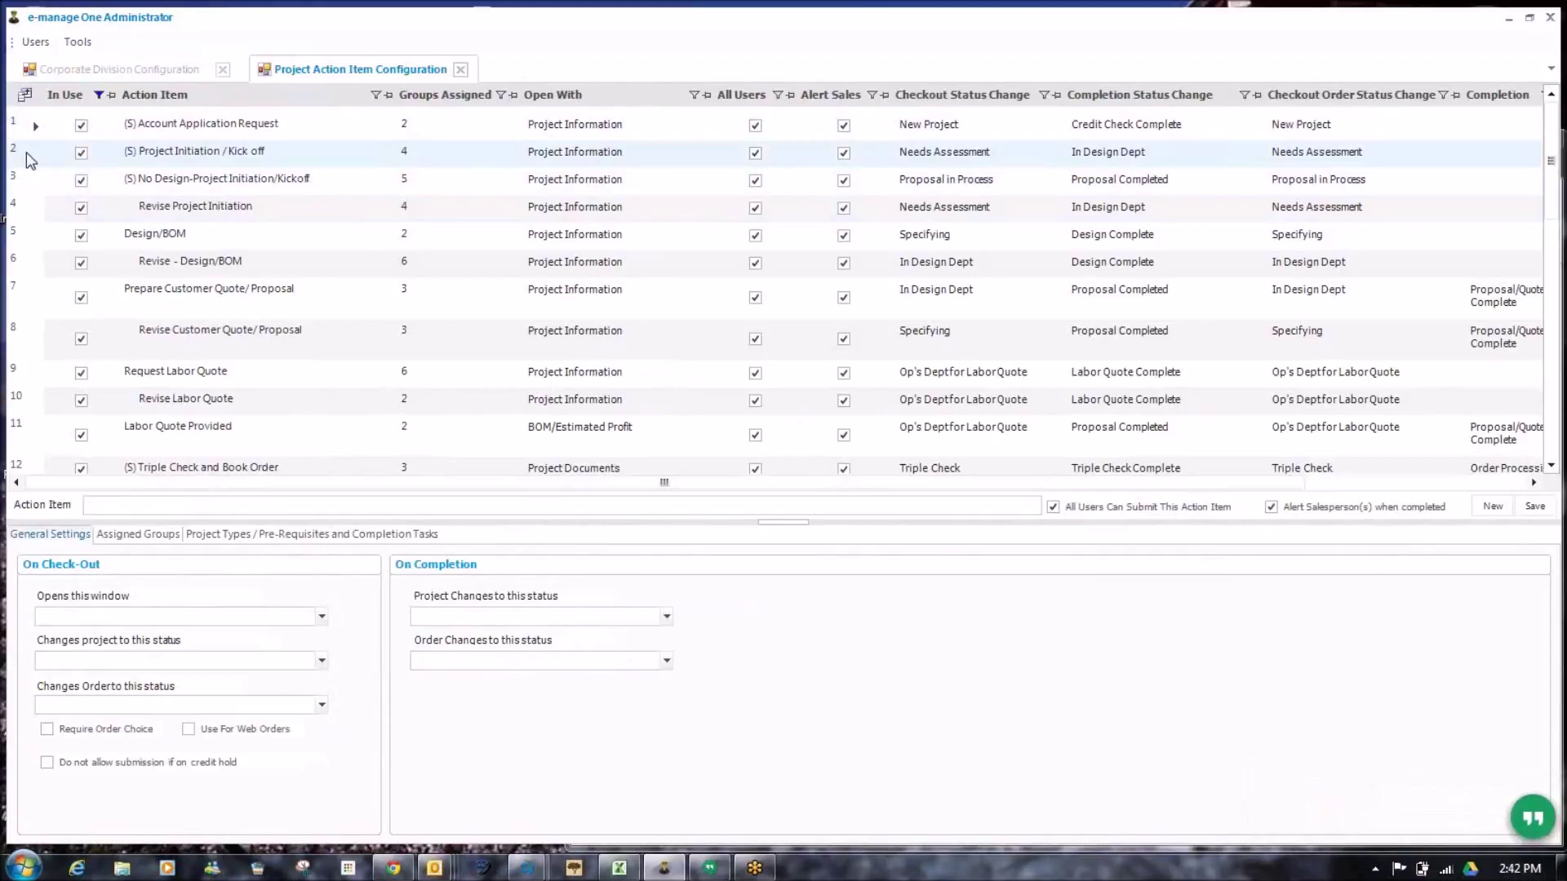
left_click(30, 157)
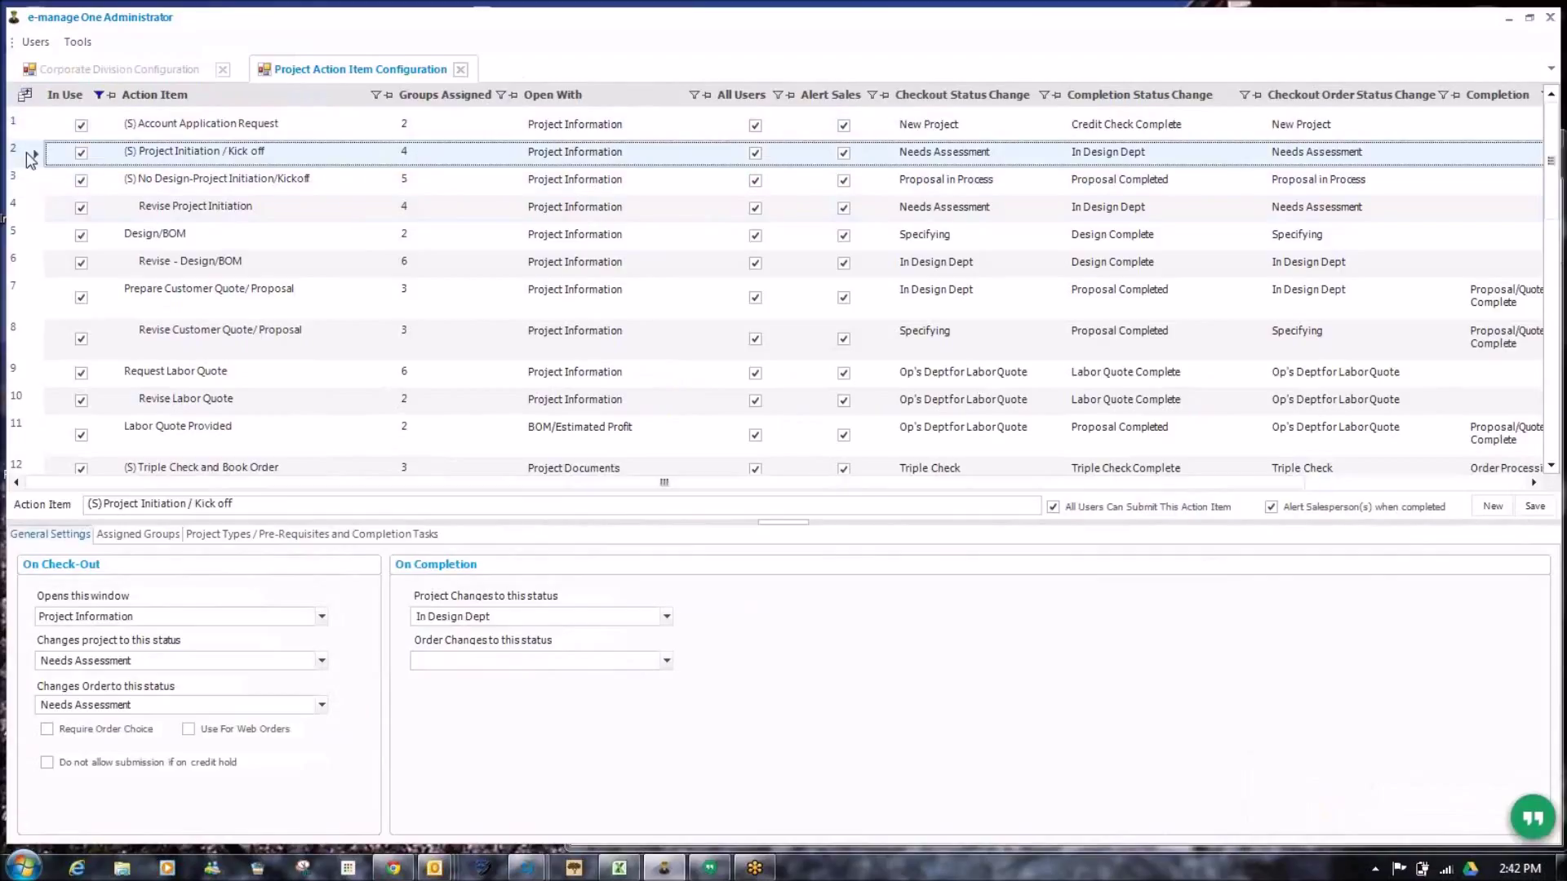
left_click(48, 764)
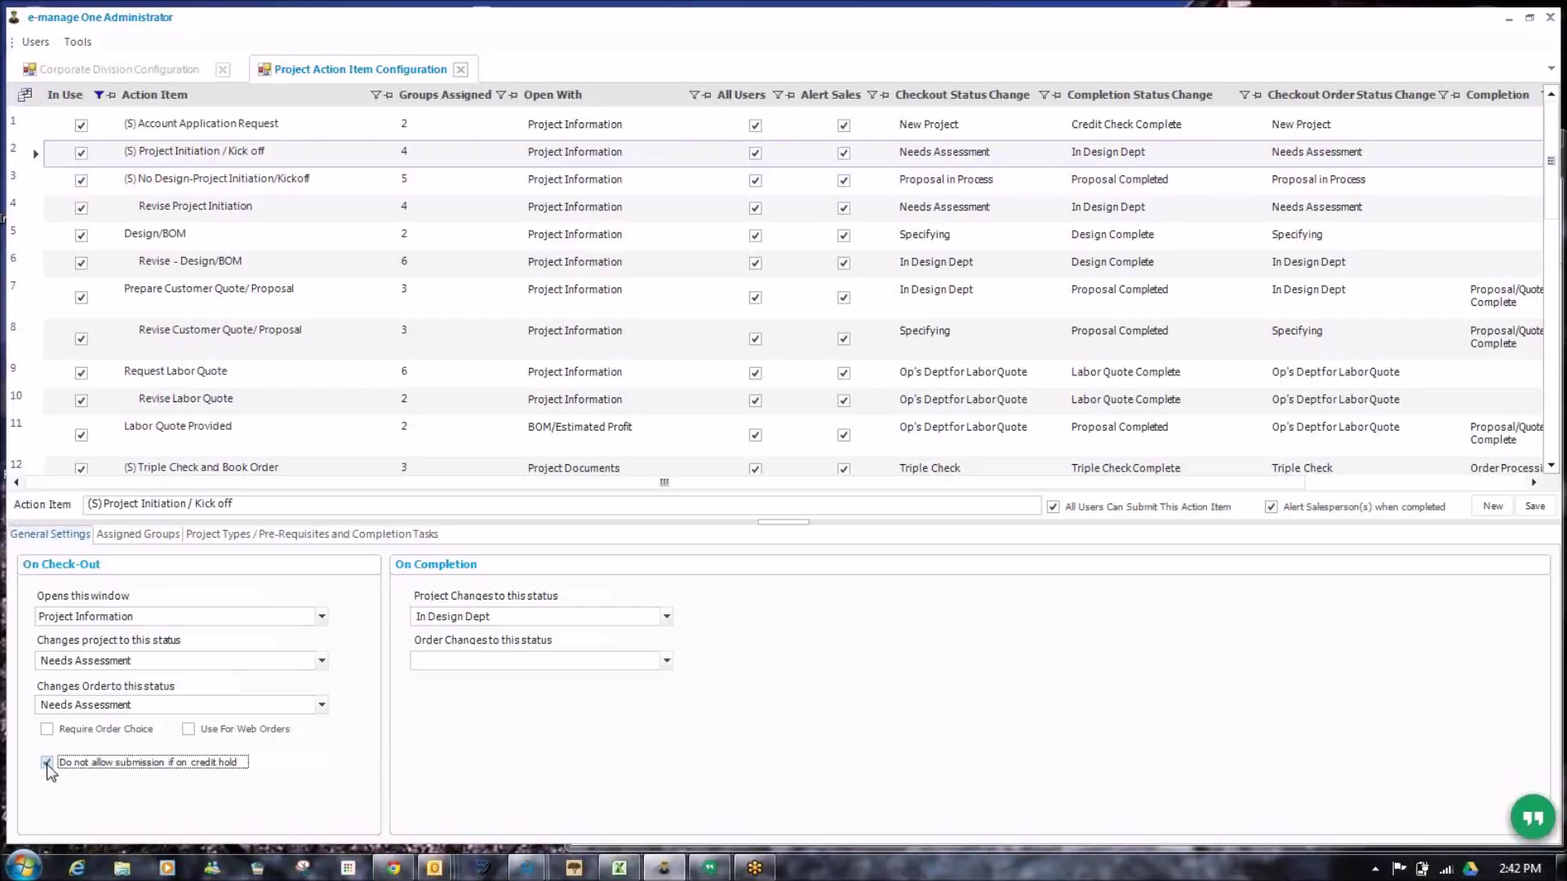
left_click(34, 184)
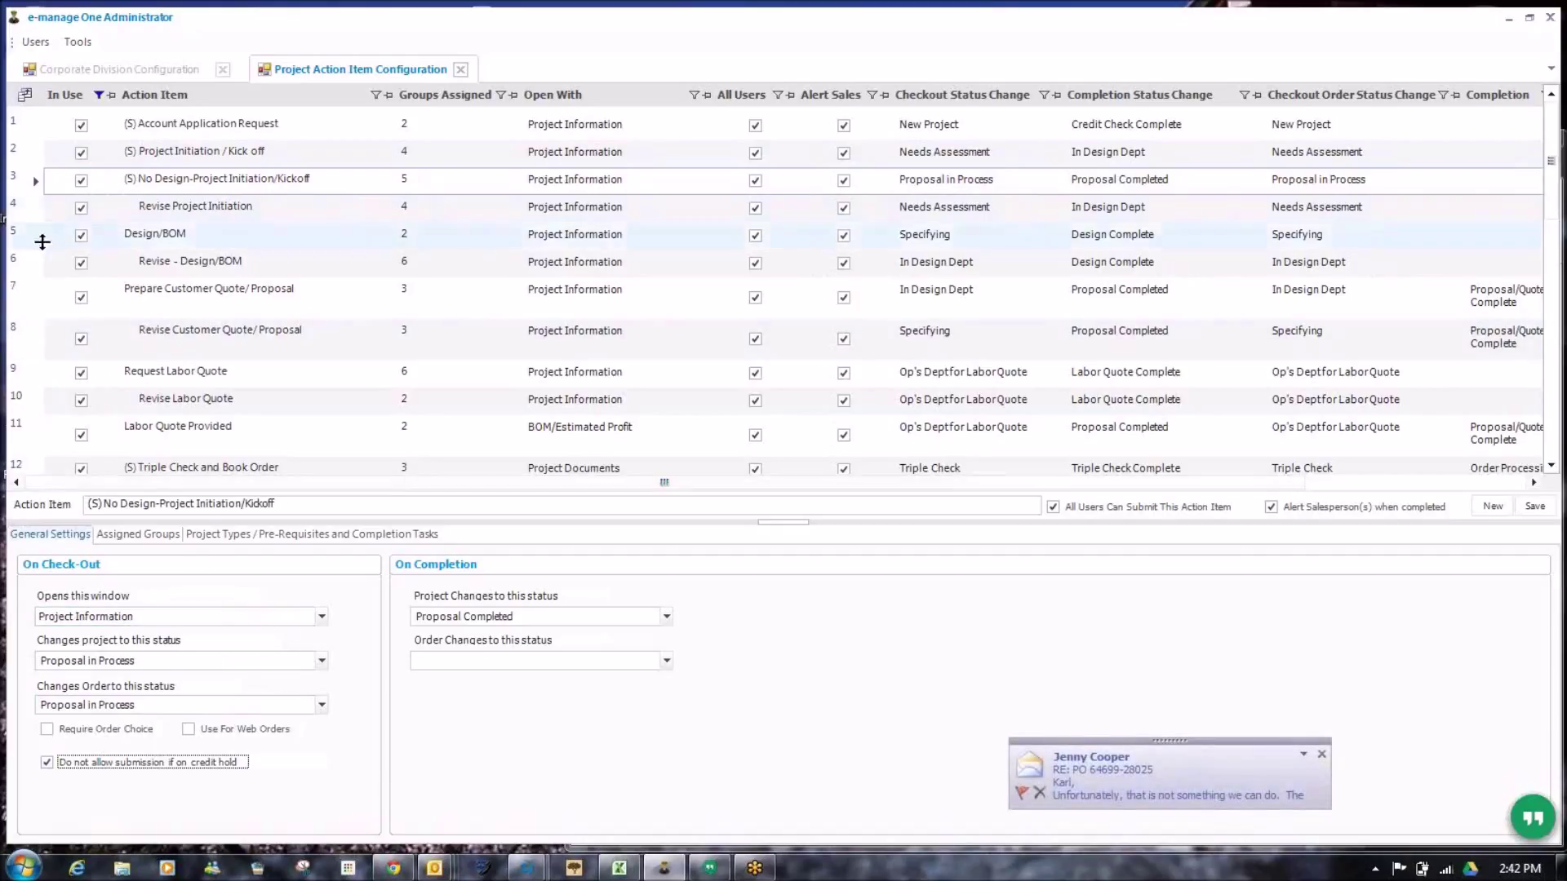
- Enable and save "Do not allow submission if on credit hold" for (S) Project Initiation / Kick off and (S) No Design-Project Initiation/Kickoff
left_click(35, 161)
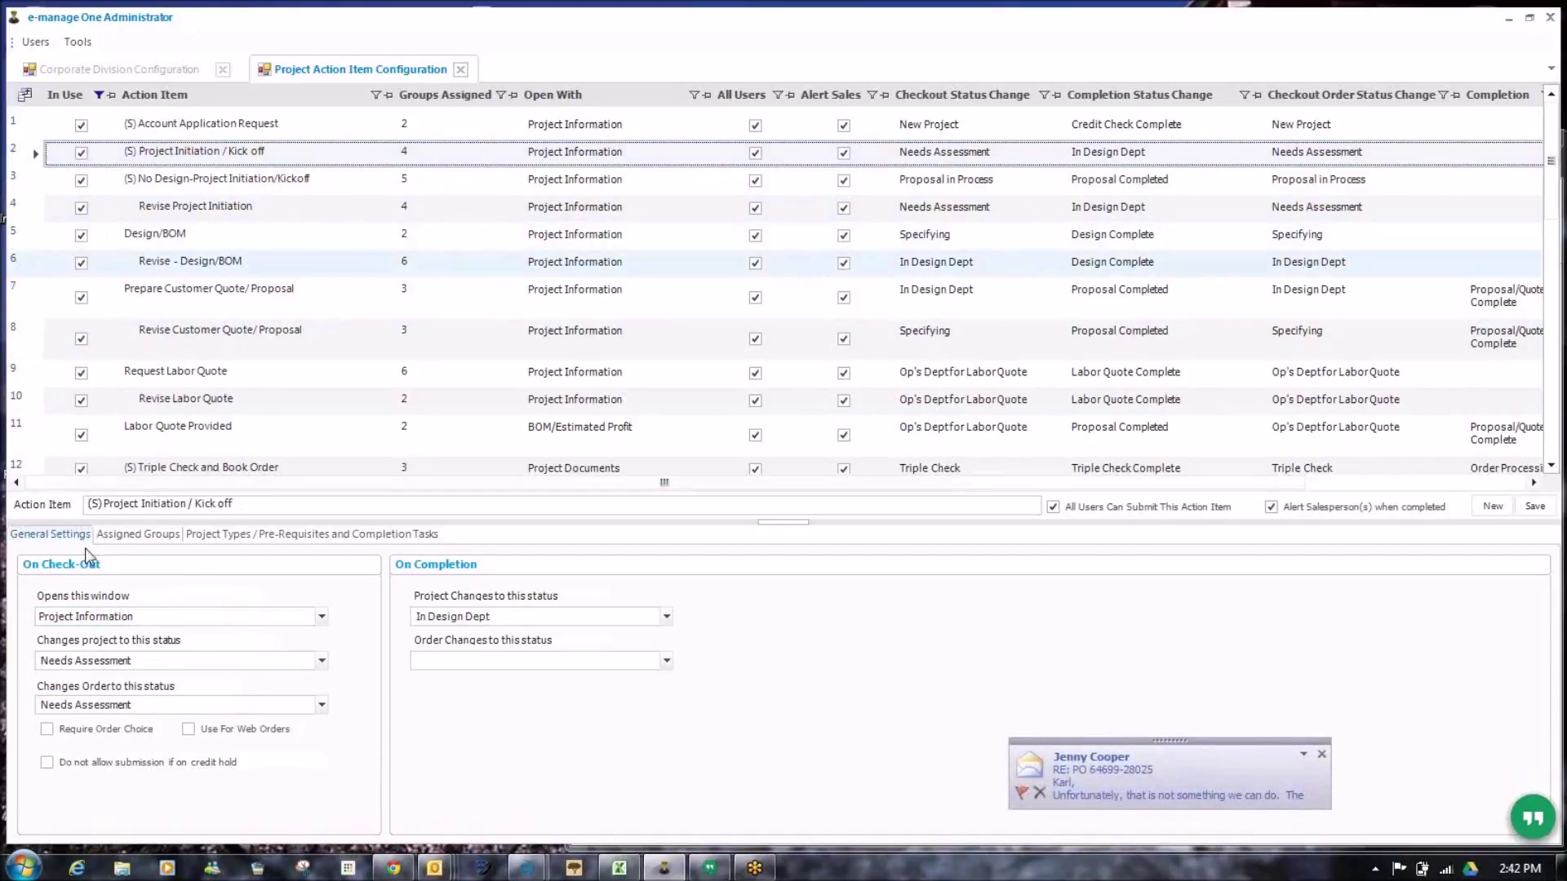
left_click(46, 762)
left_click(1550, 502)
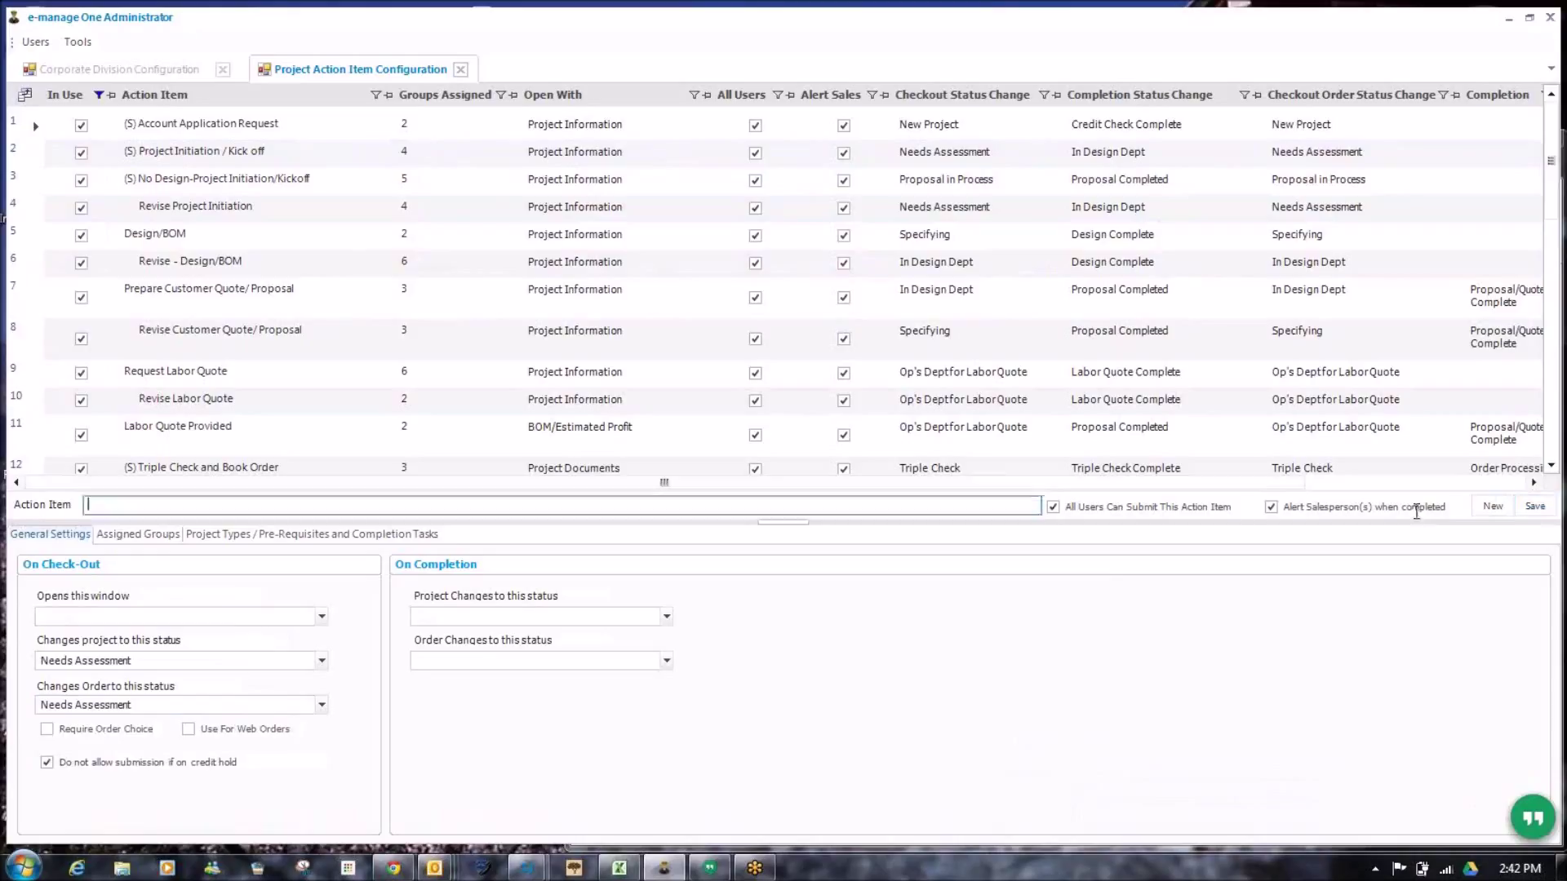
left_click(17, 187)
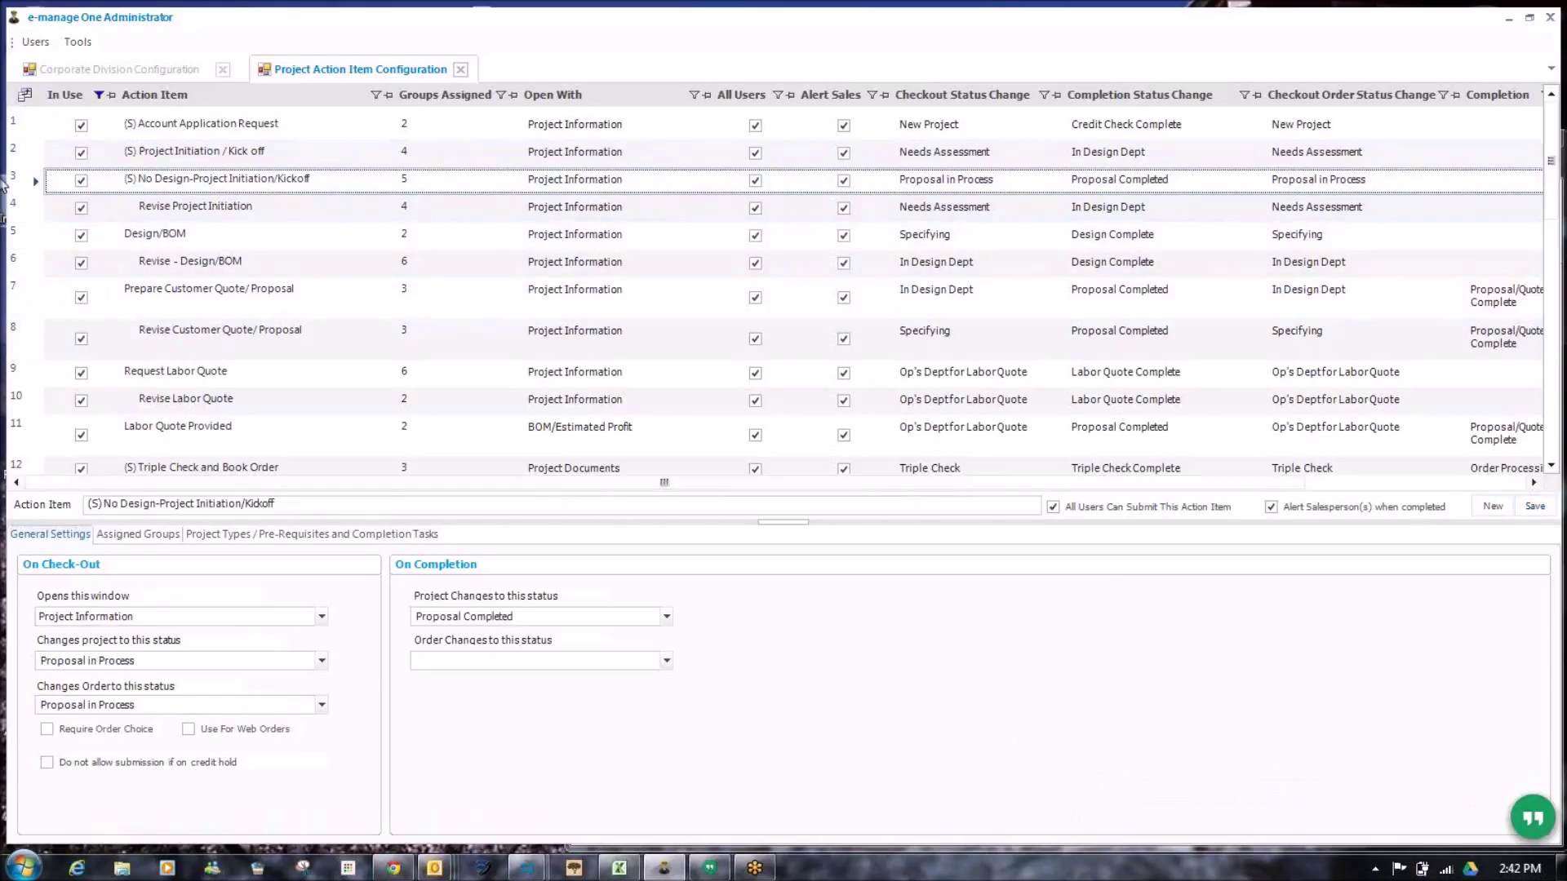
left_click(47, 763)
left_click(1541, 513)
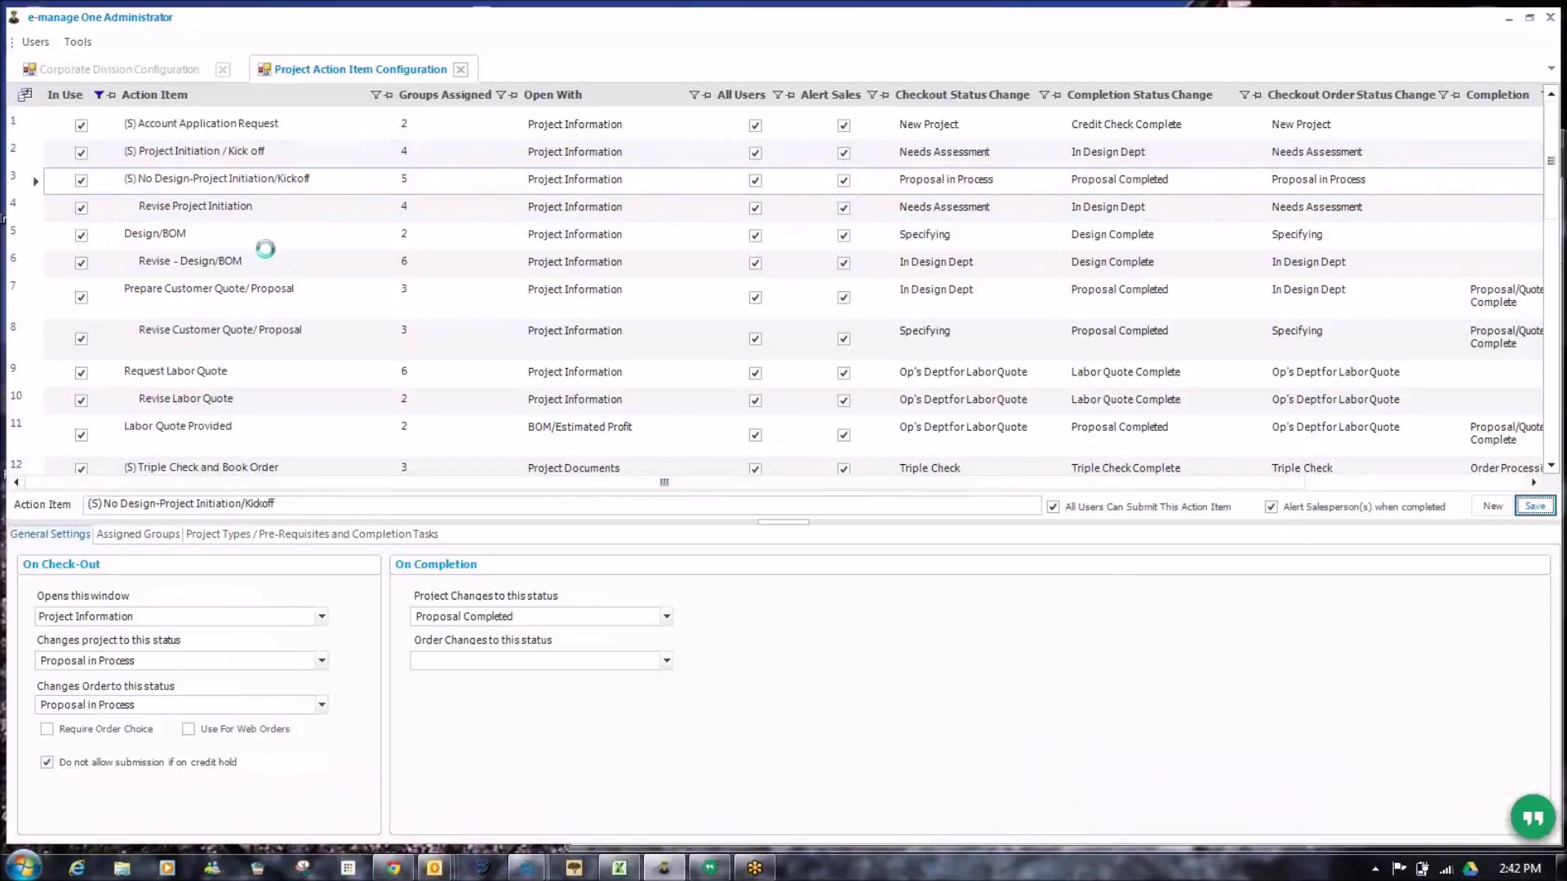
- Enable and save "Do not allow submission if on credit hold" for the Revise Project Initiation and Design/BOM action items
left_click(40, 214)
left_click(1535, 506)
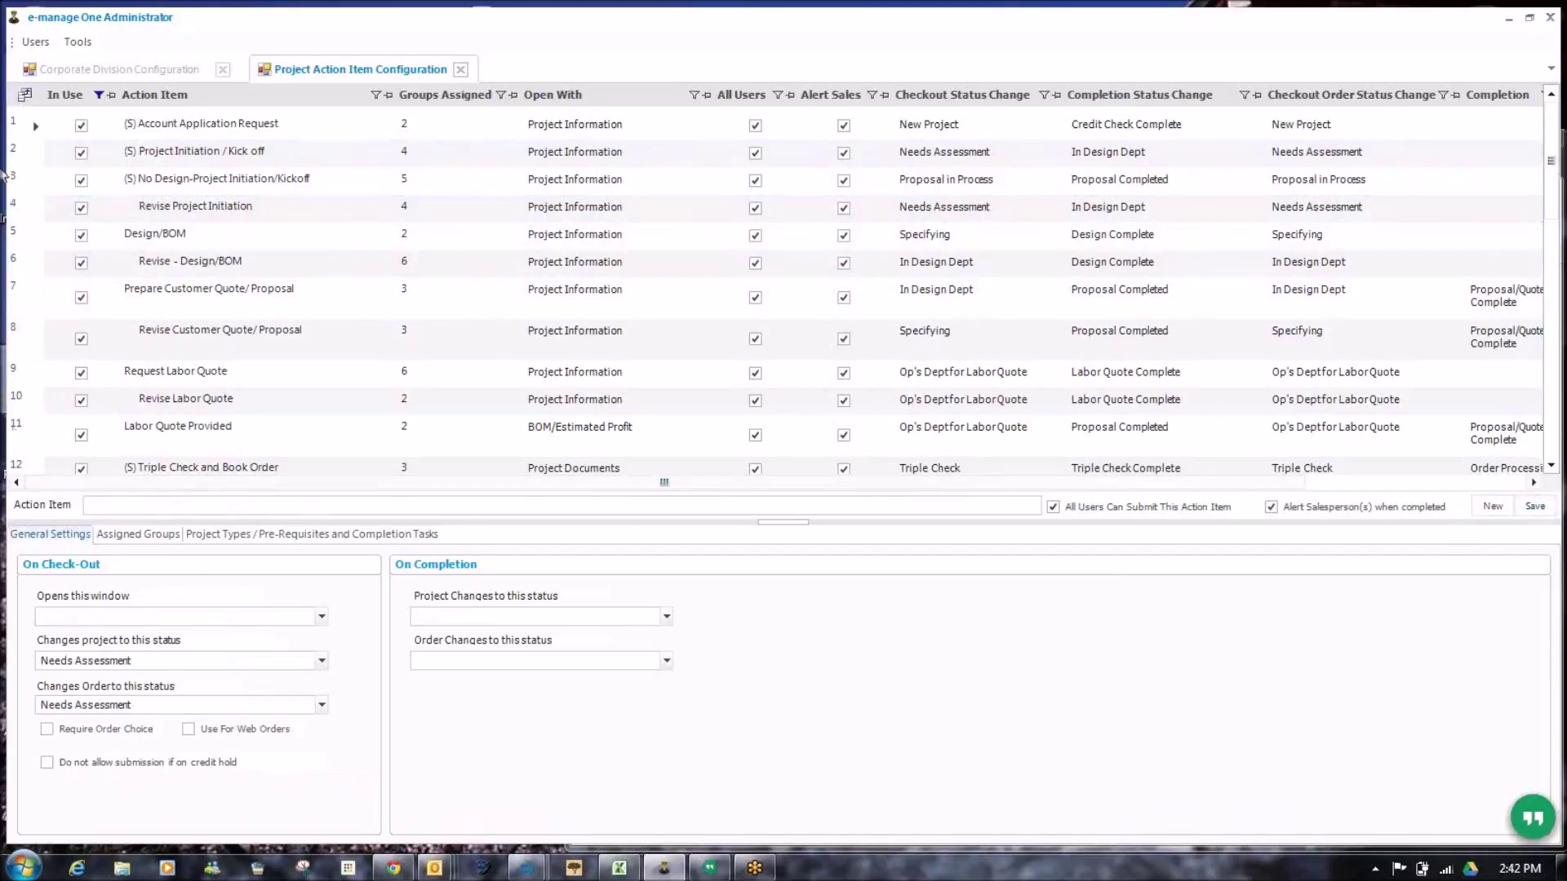
left_click(43, 212)
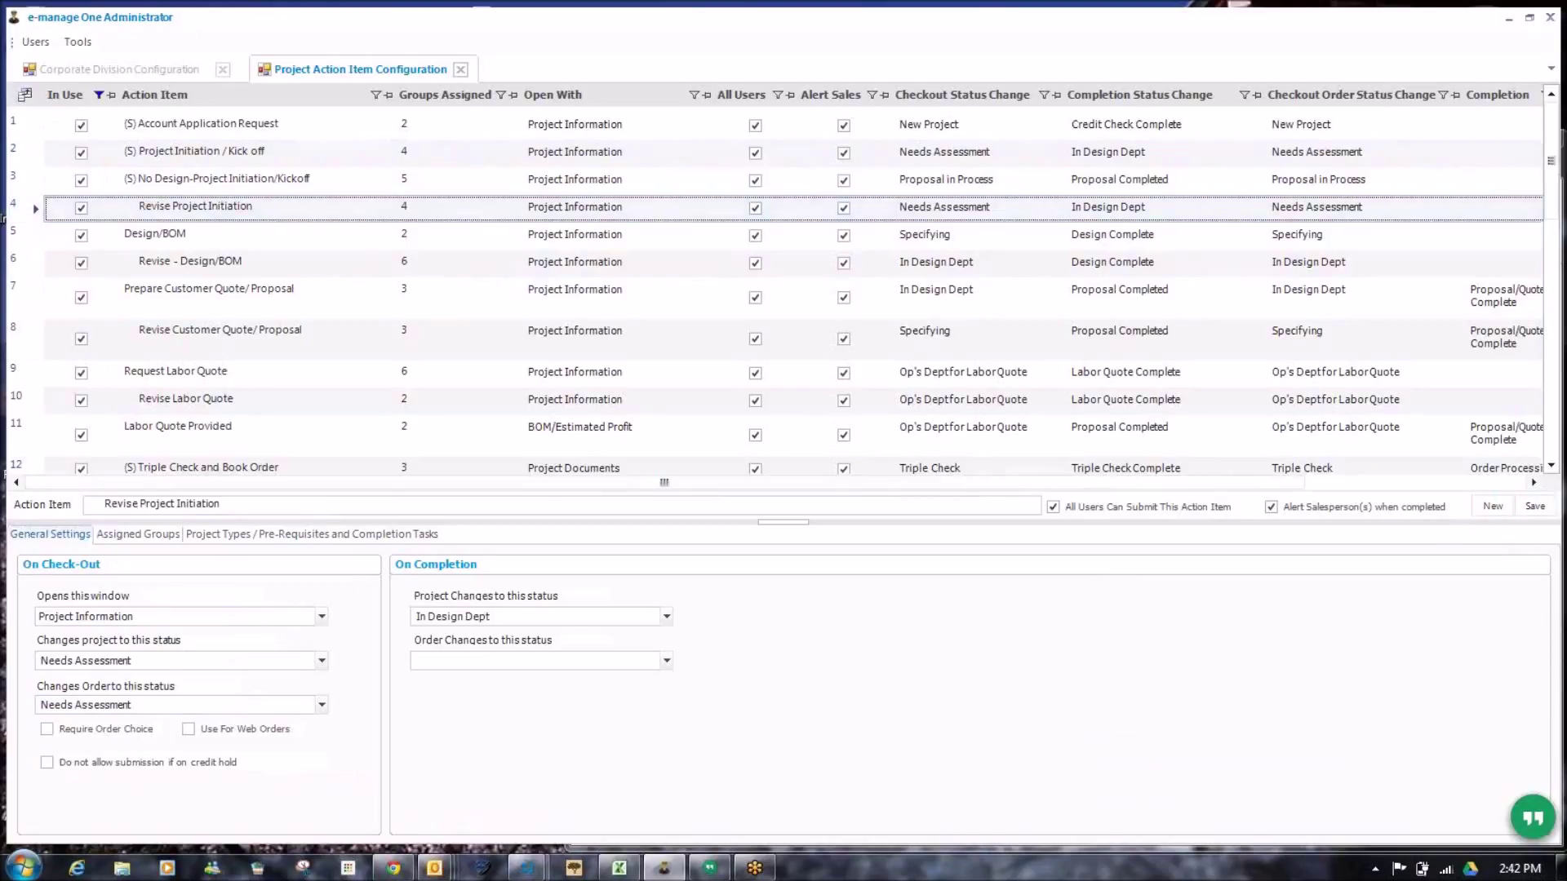
left_click(48, 764)
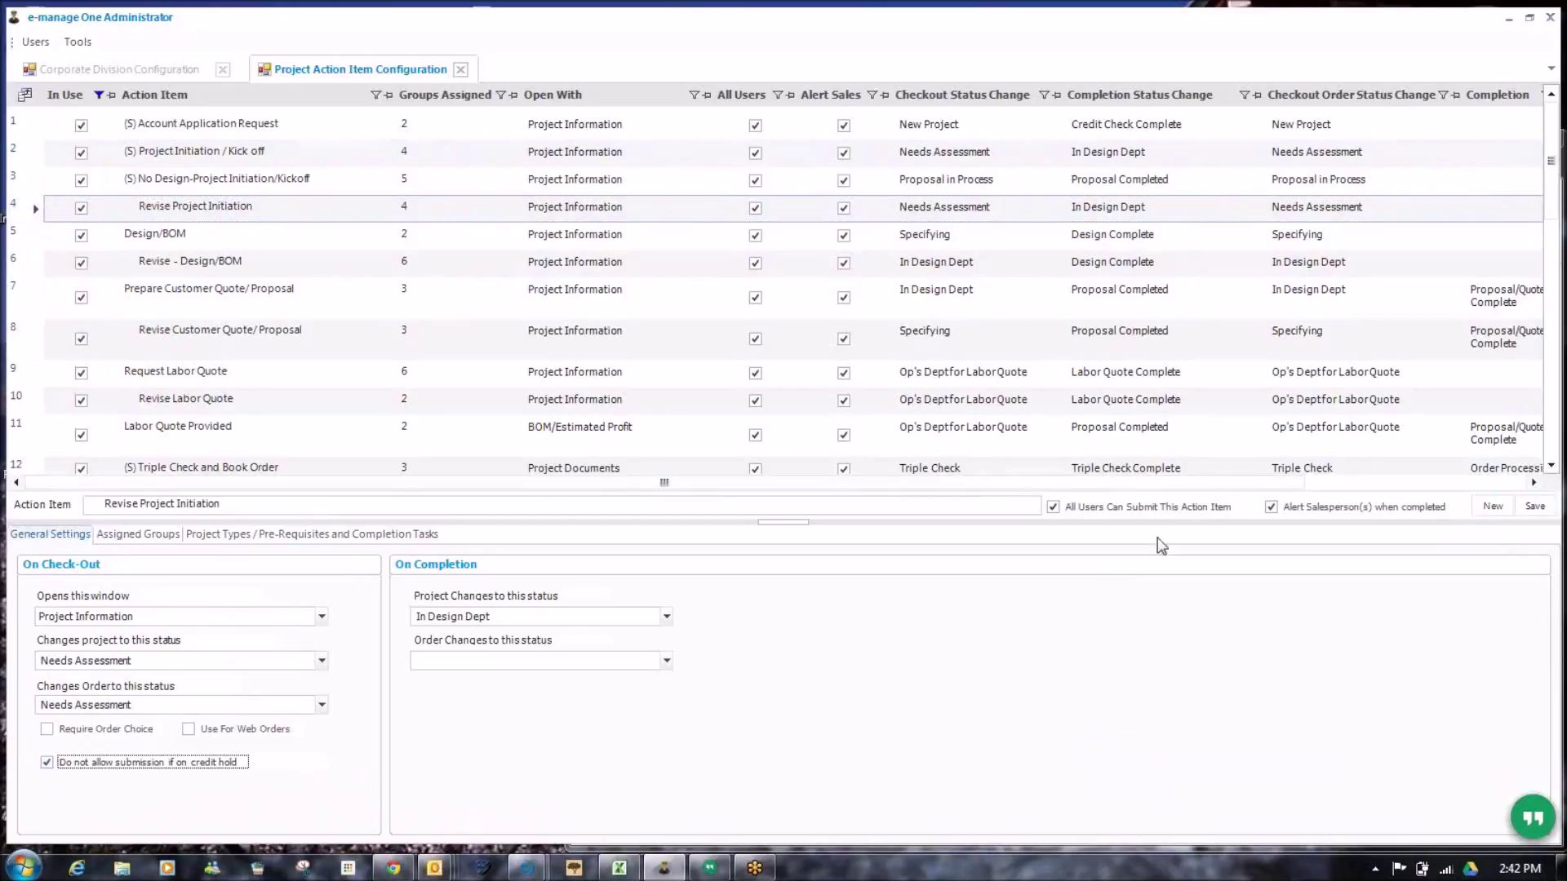
left_click(1535, 506)
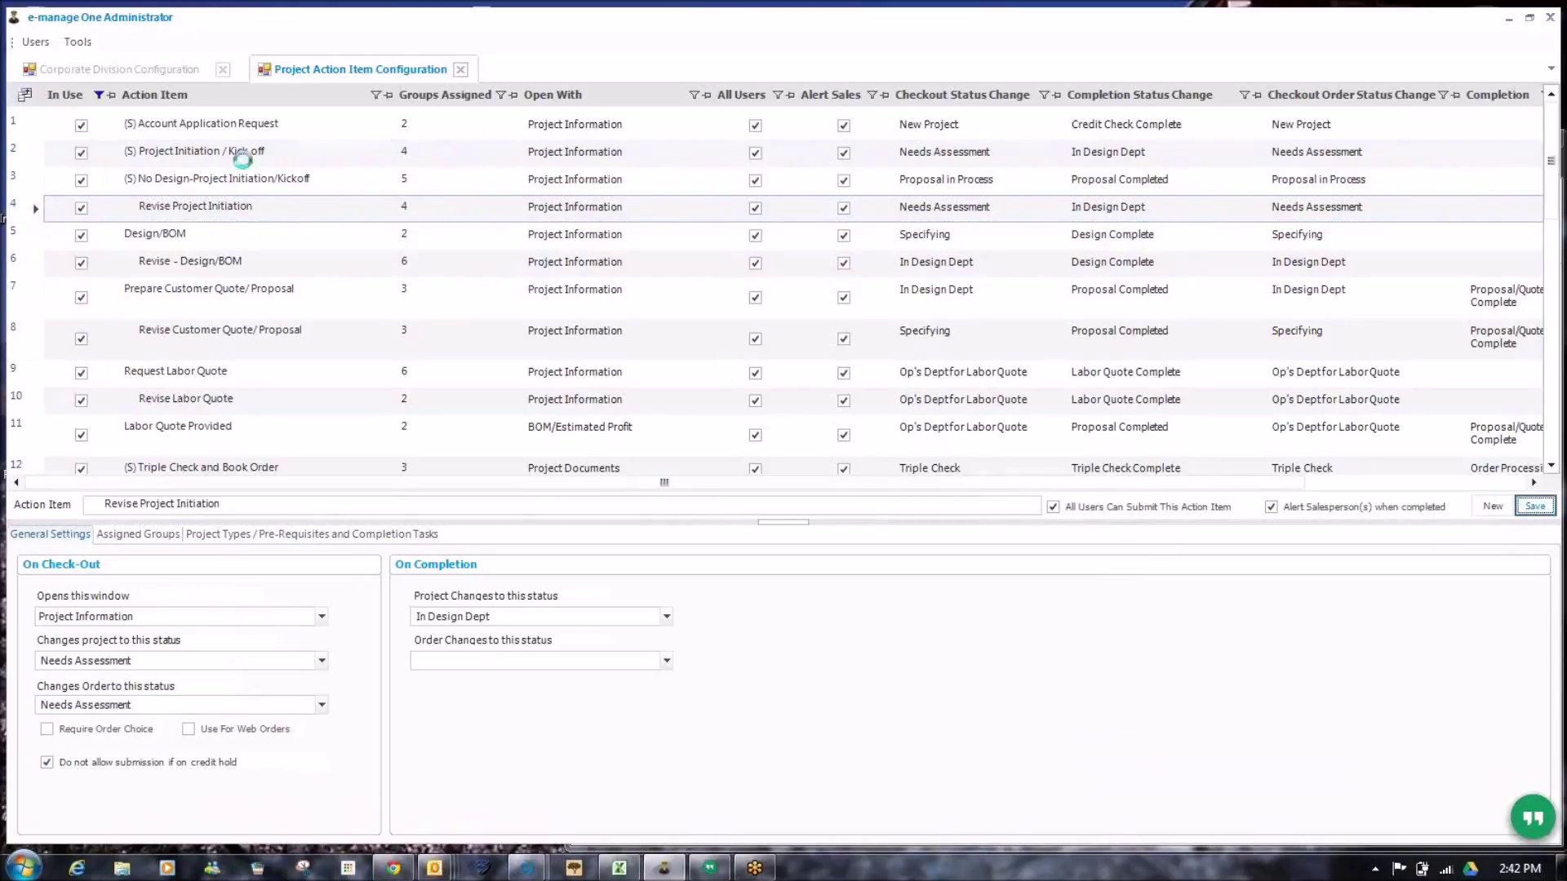
left_click(38, 237)
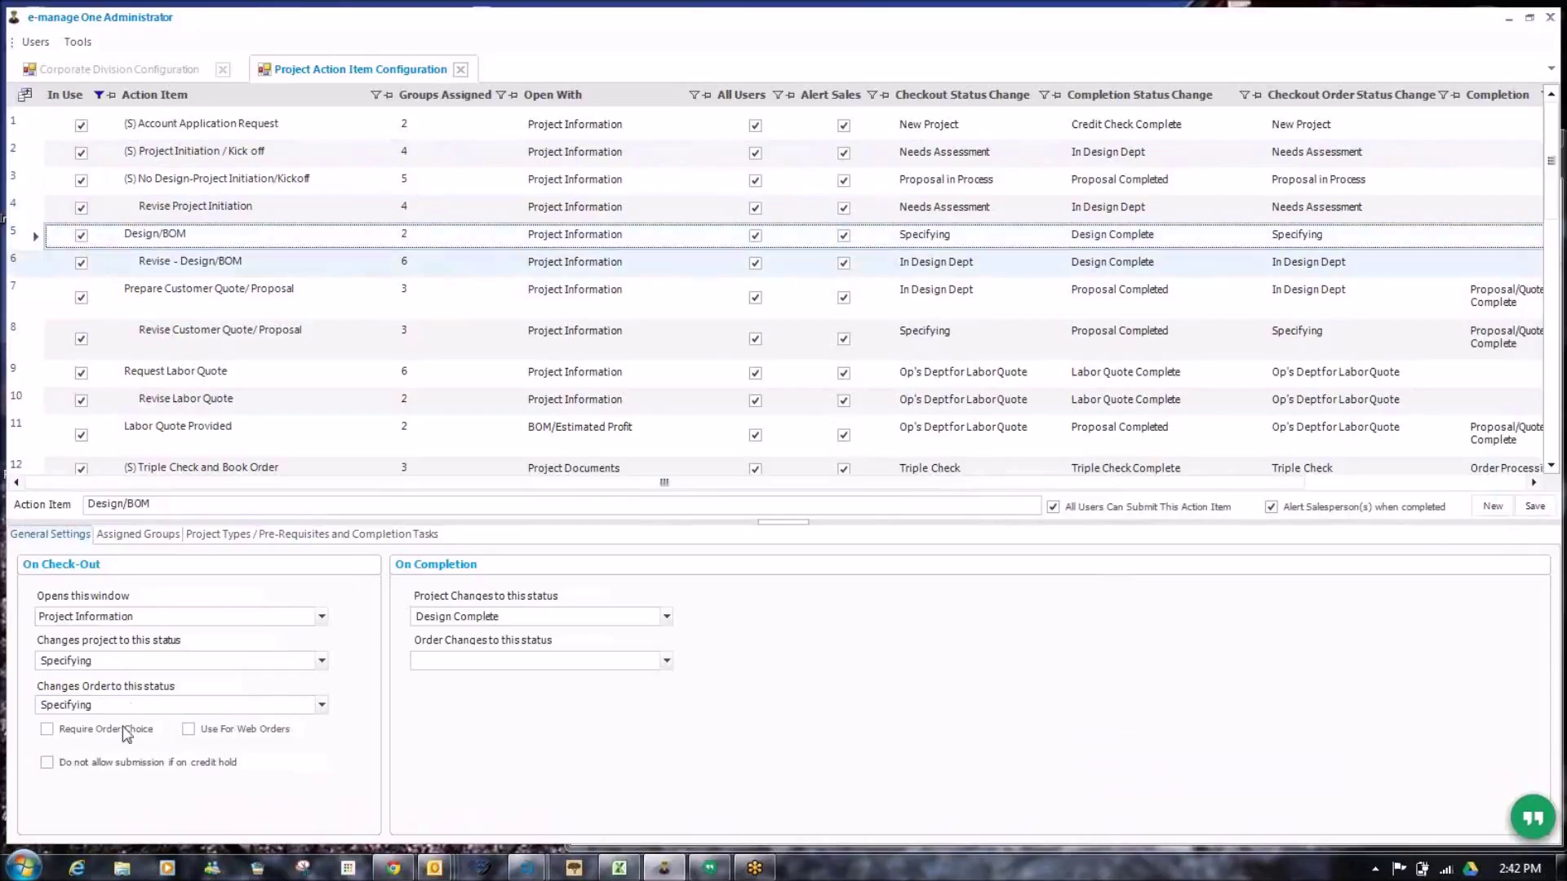
left_click(49, 765)
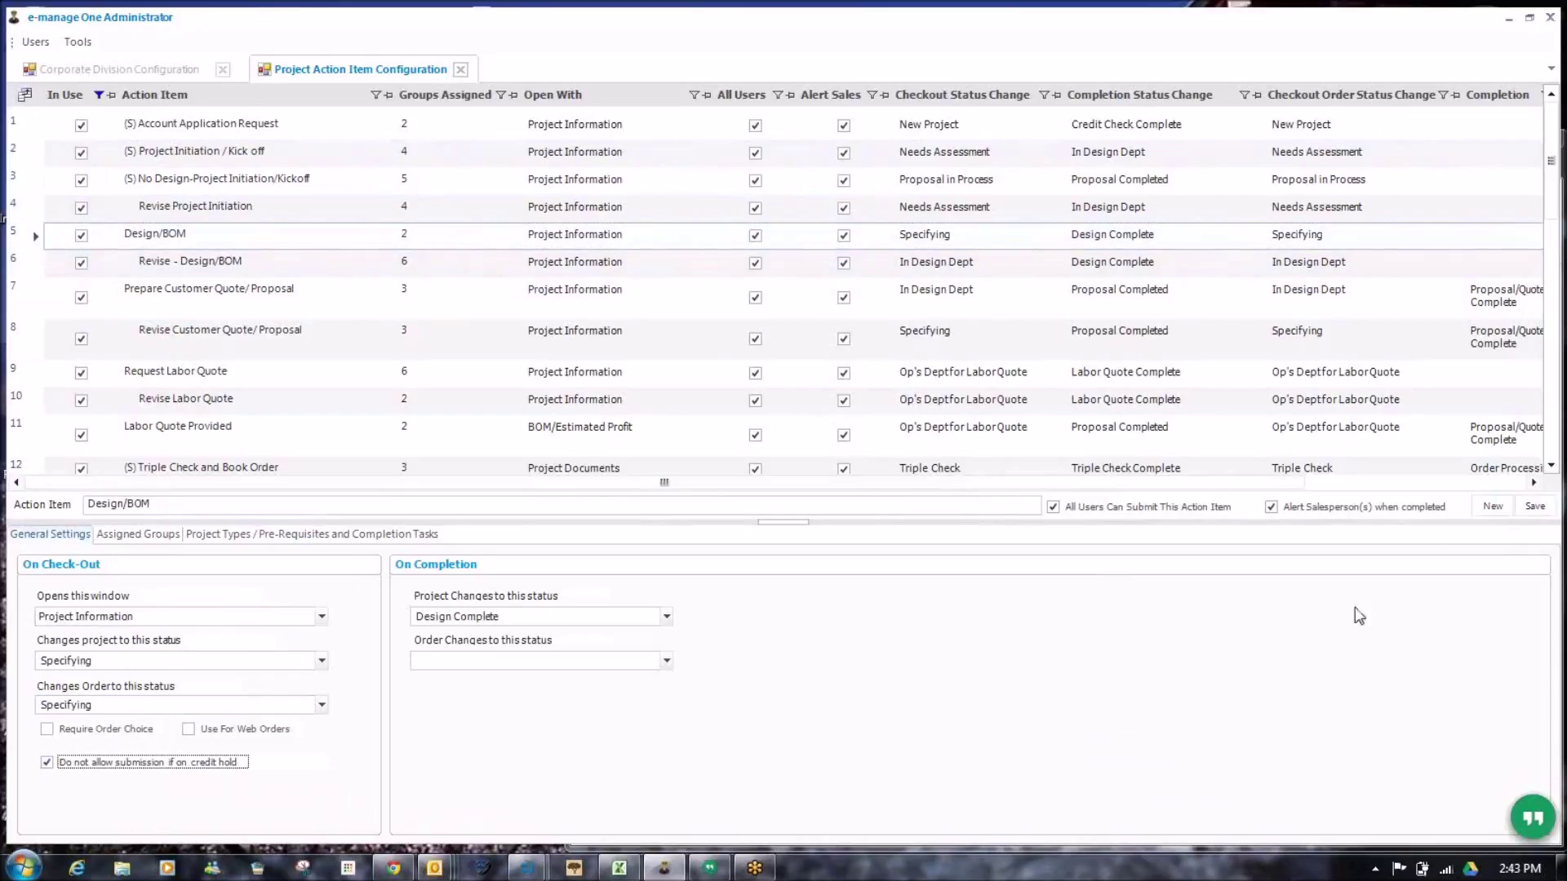
left_click(1535, 506)
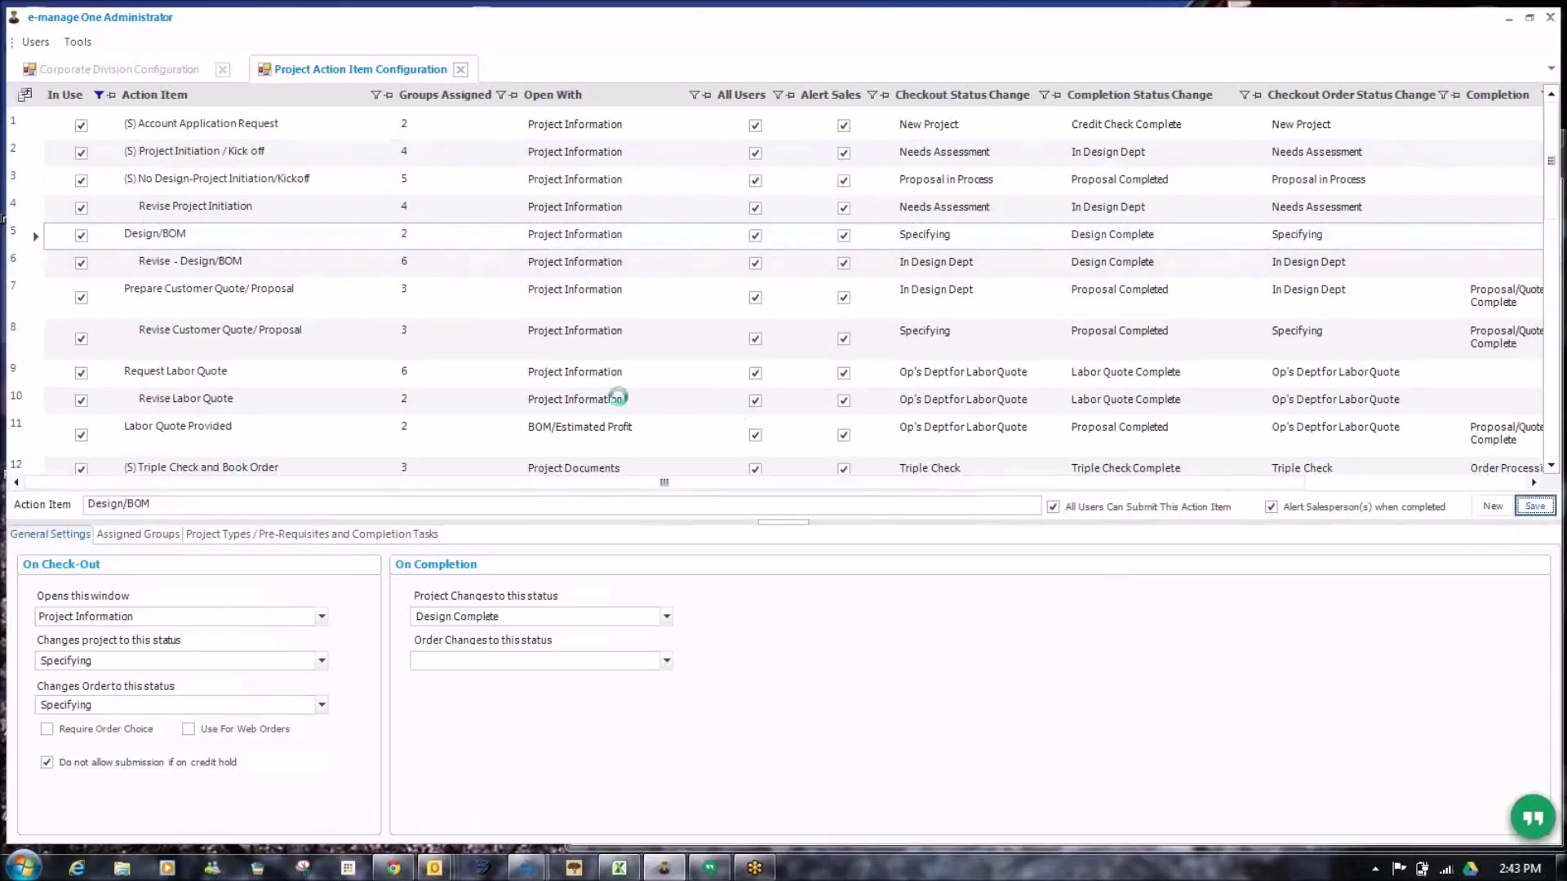
- Enable and save "Do not allow submission if on credit hold" for Revise - Design/BOM and Prepare Customer Quote/Proposal
left_click(44, 271)
left_click(46, 762)
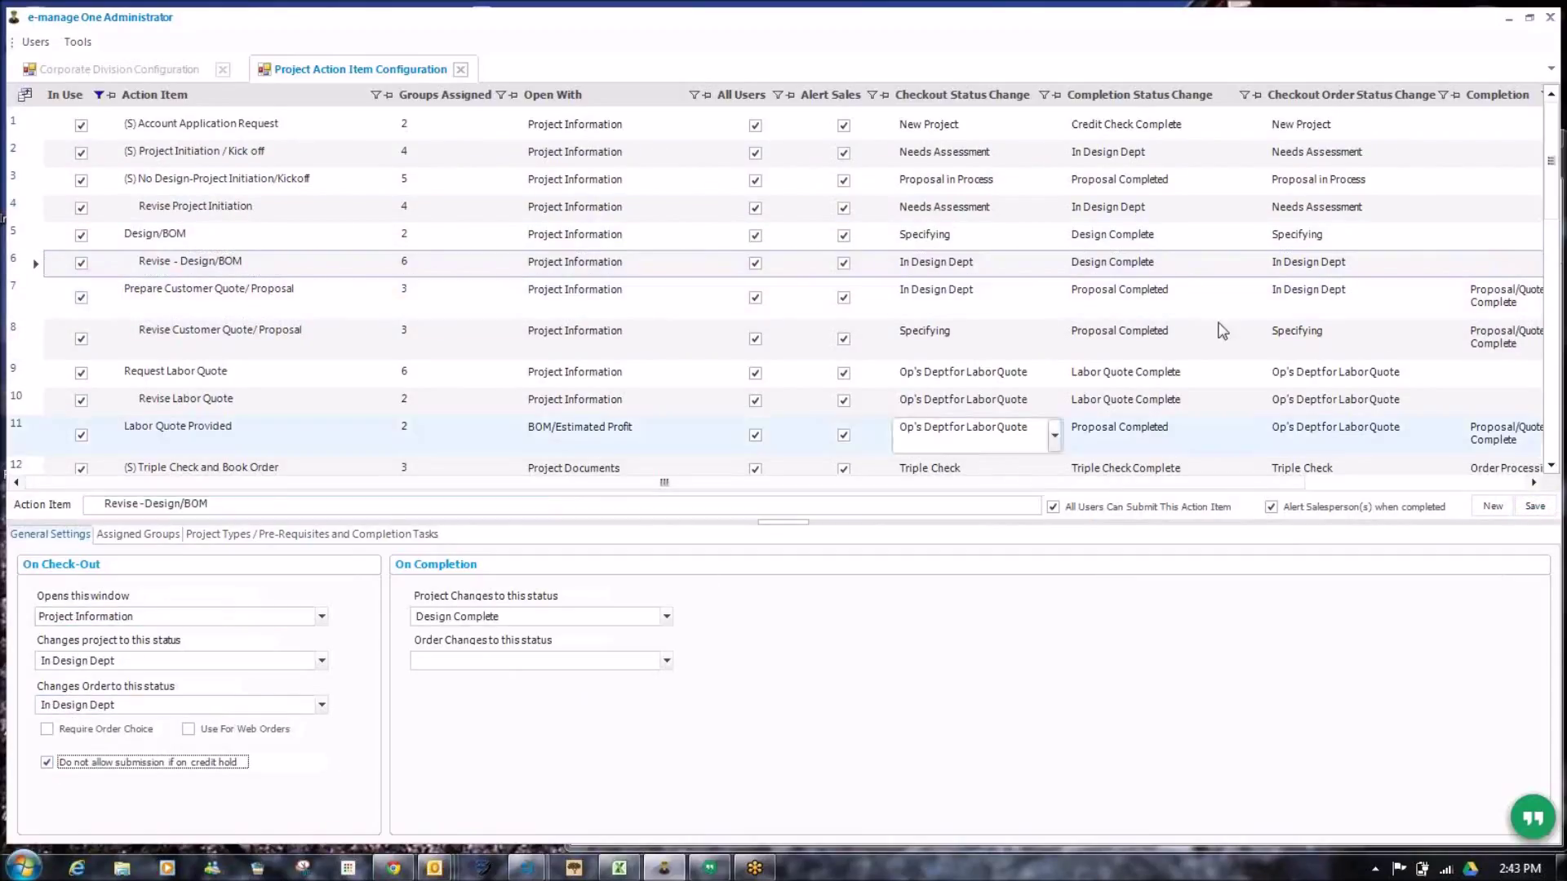
left_click(1535, 506)
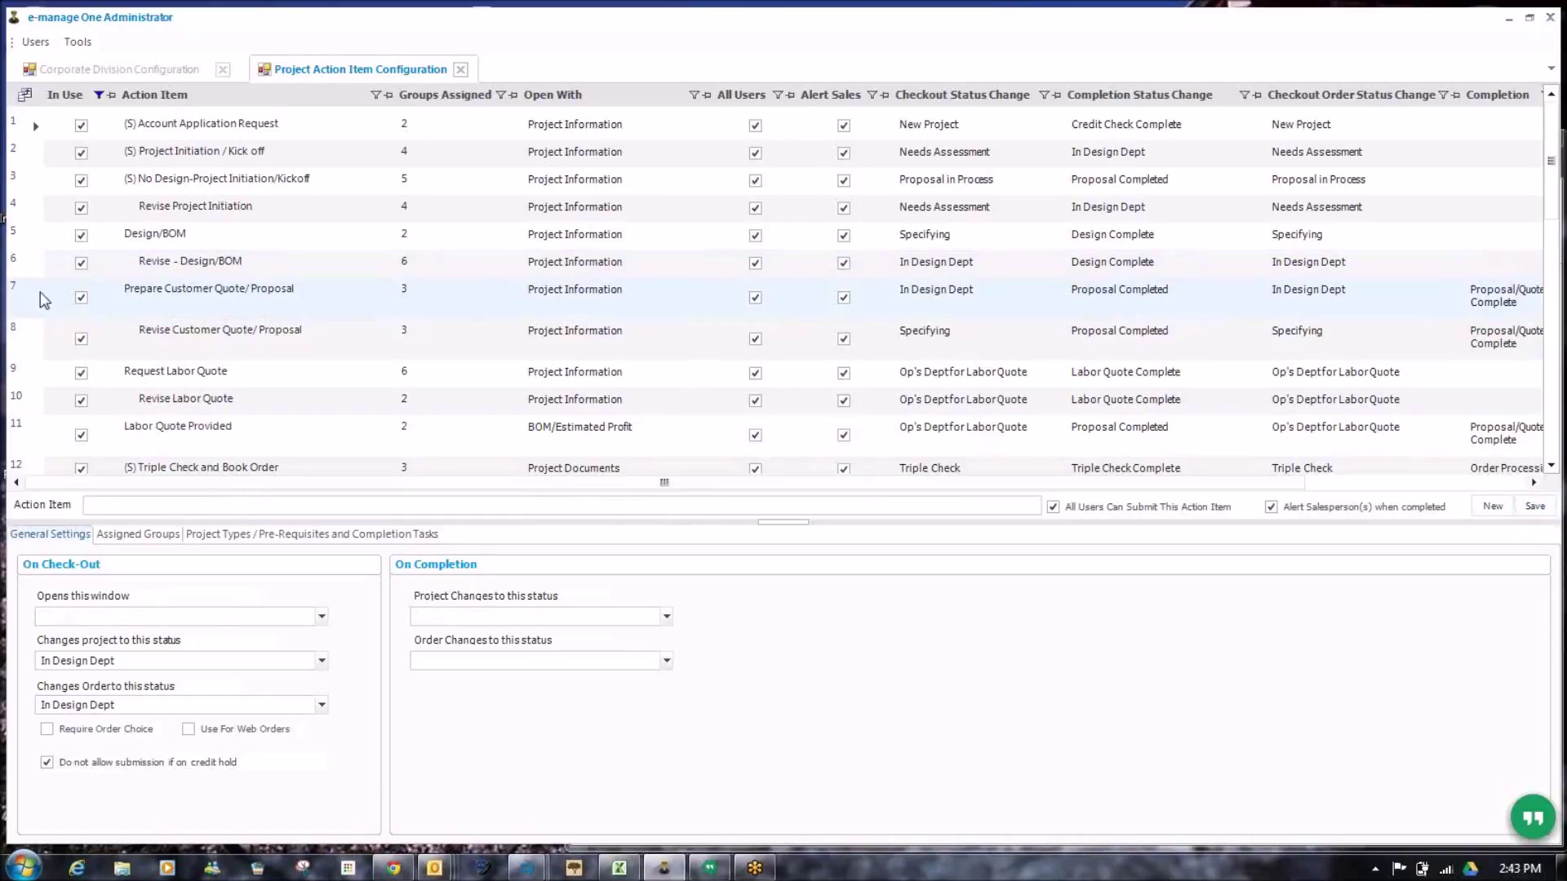
left_click(41, 291)
left_click(45, 763)
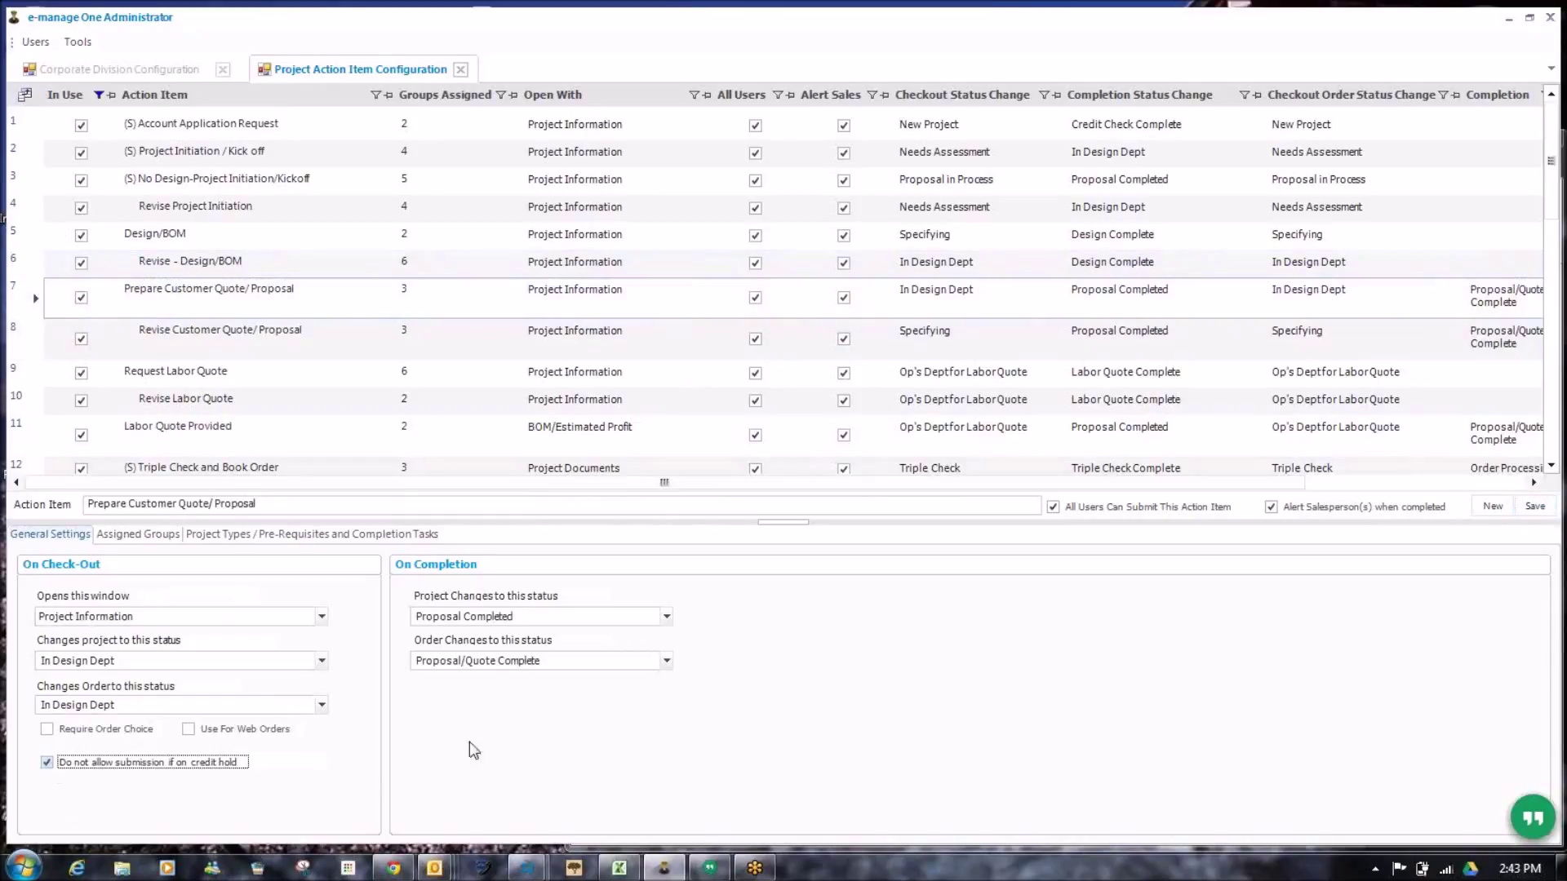
left_click(1535, 506)
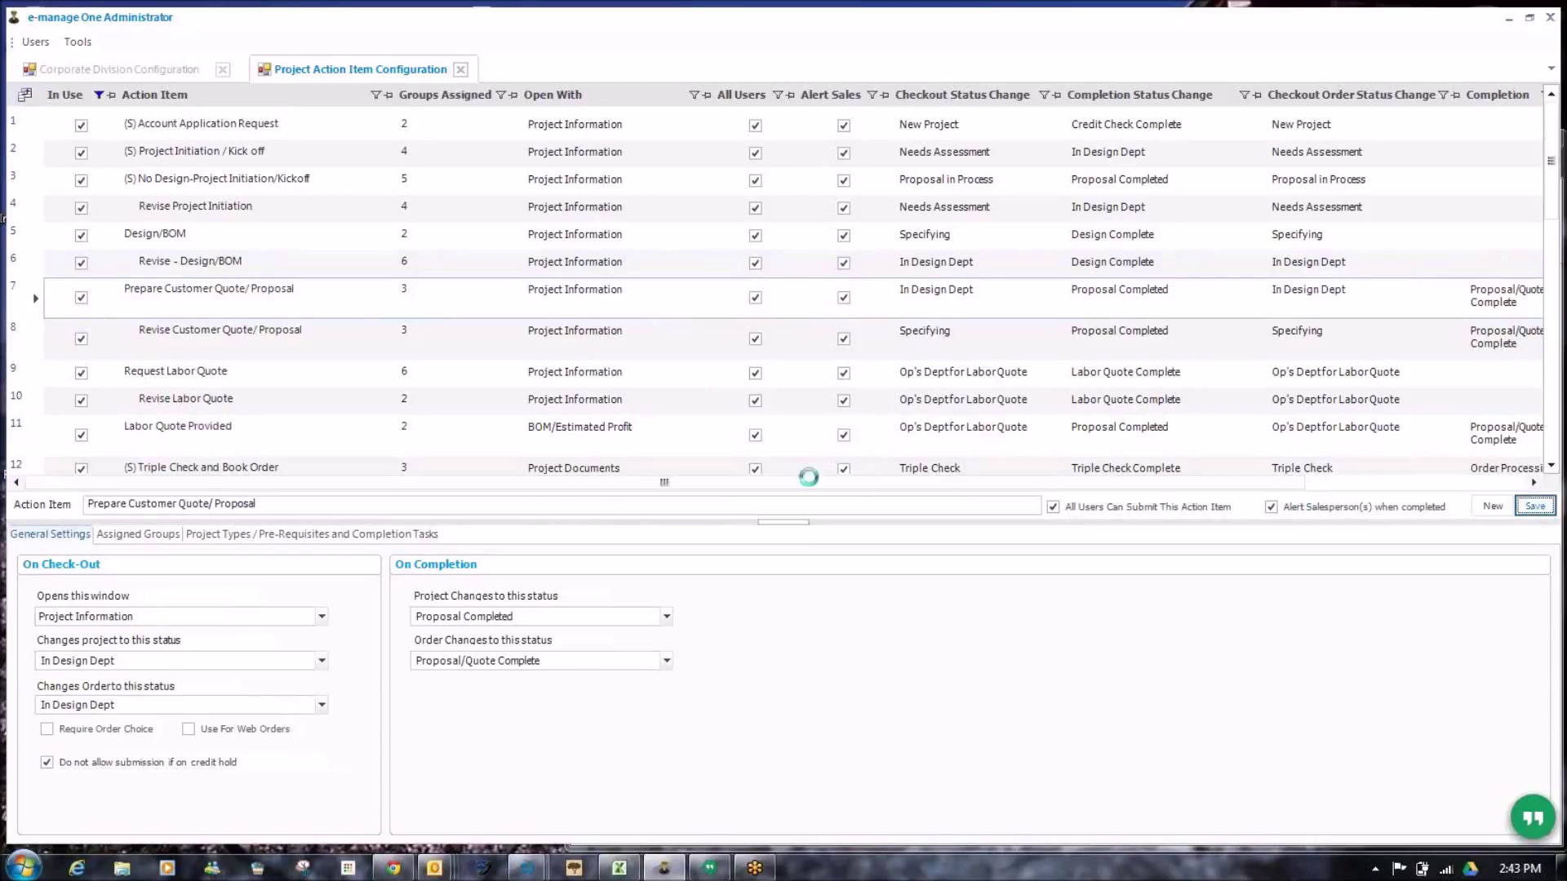
- Enable and save "Do not allow submission if on credit hold" for Revise Customer Quote/Proposal and Request Labor Quote
left_click(42, 340)
left_click(47, 763)
left_click(1535, 506)
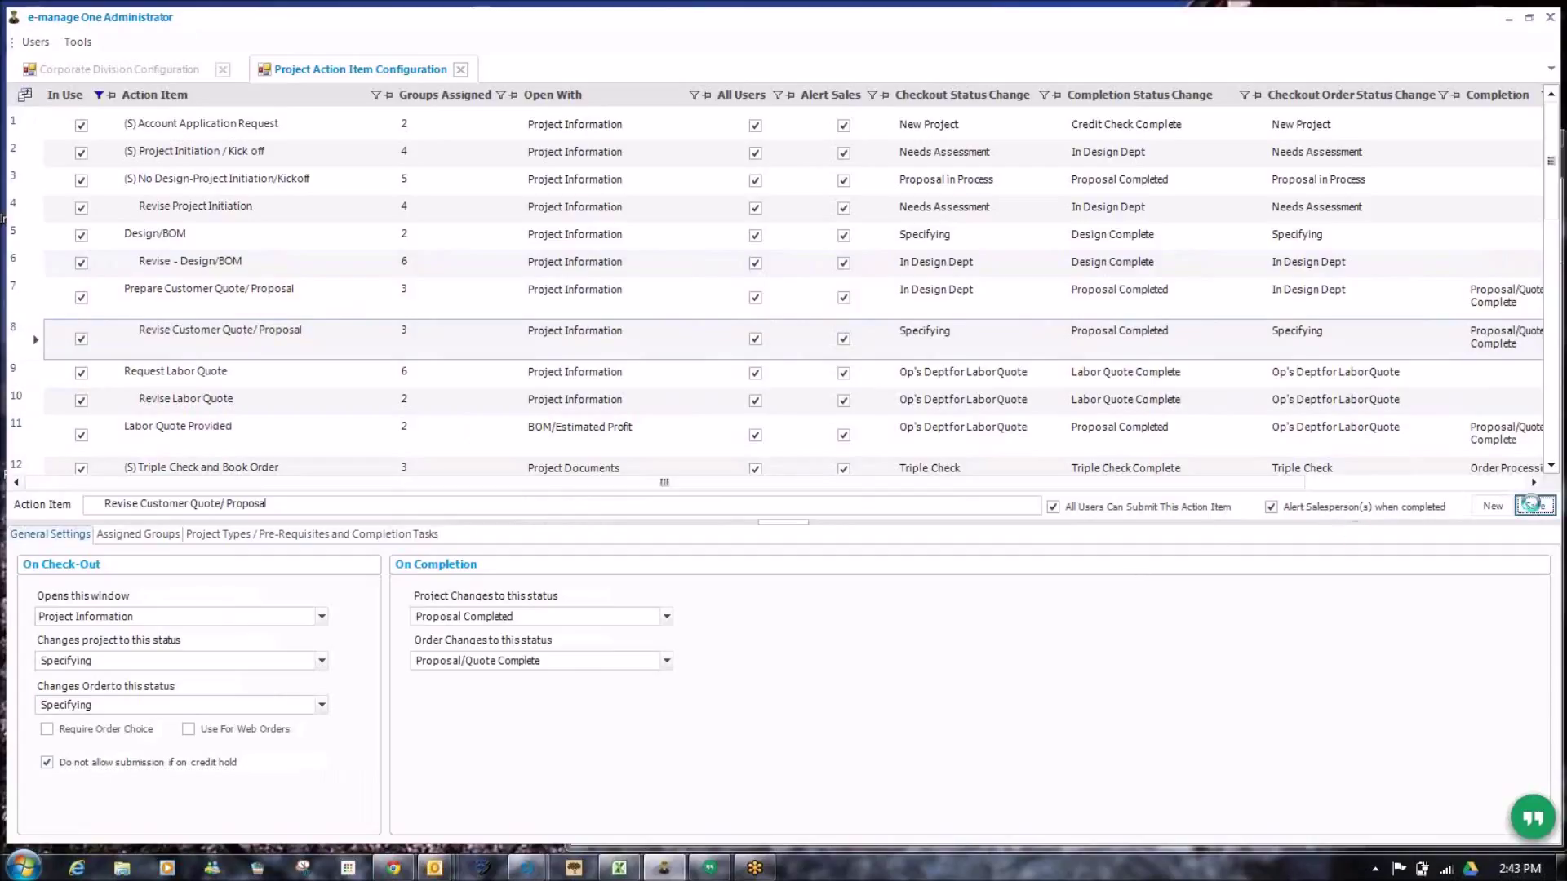
left_click(43, 380)
left_click(46, 760)
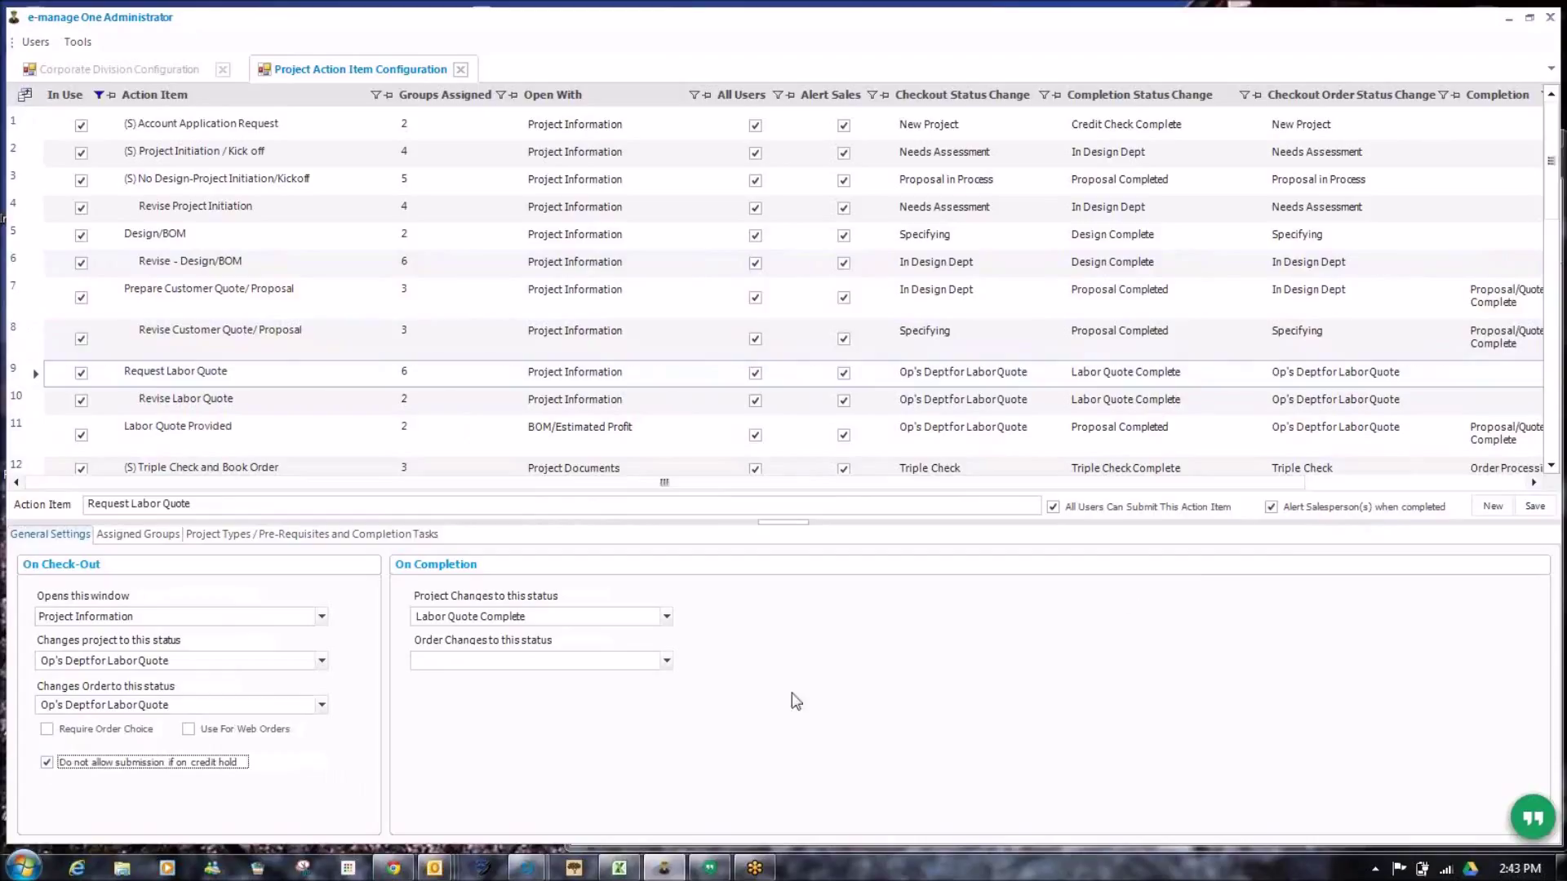
left_click(1532, 506)
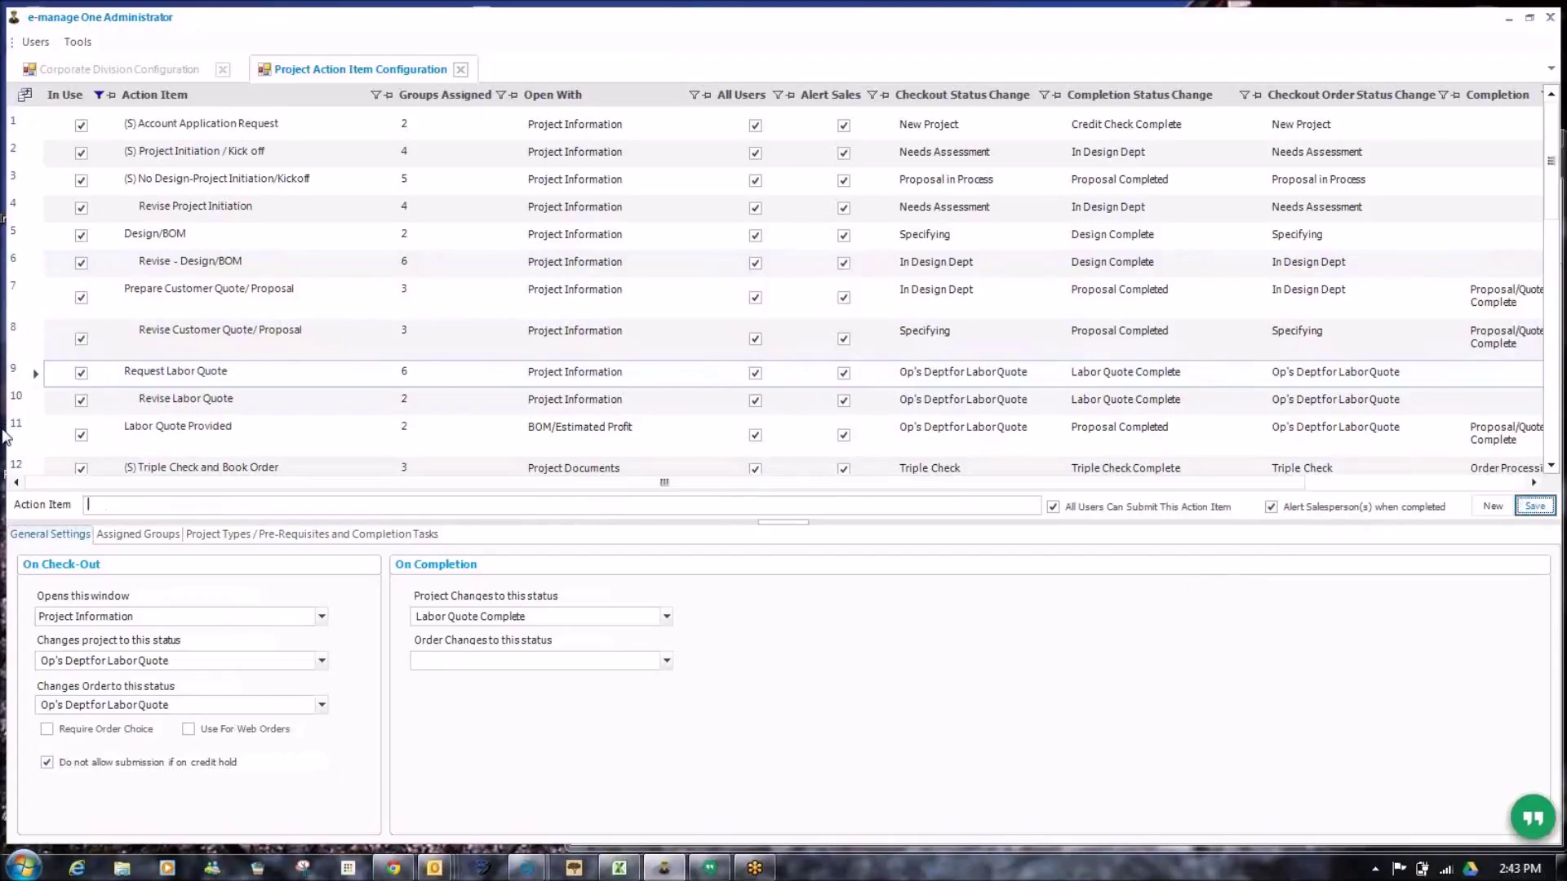
- Enable and save "Do not allow submission if on credit hold" for Revise Labor Quote and Labor Quote Provided
left_click(48, 402)
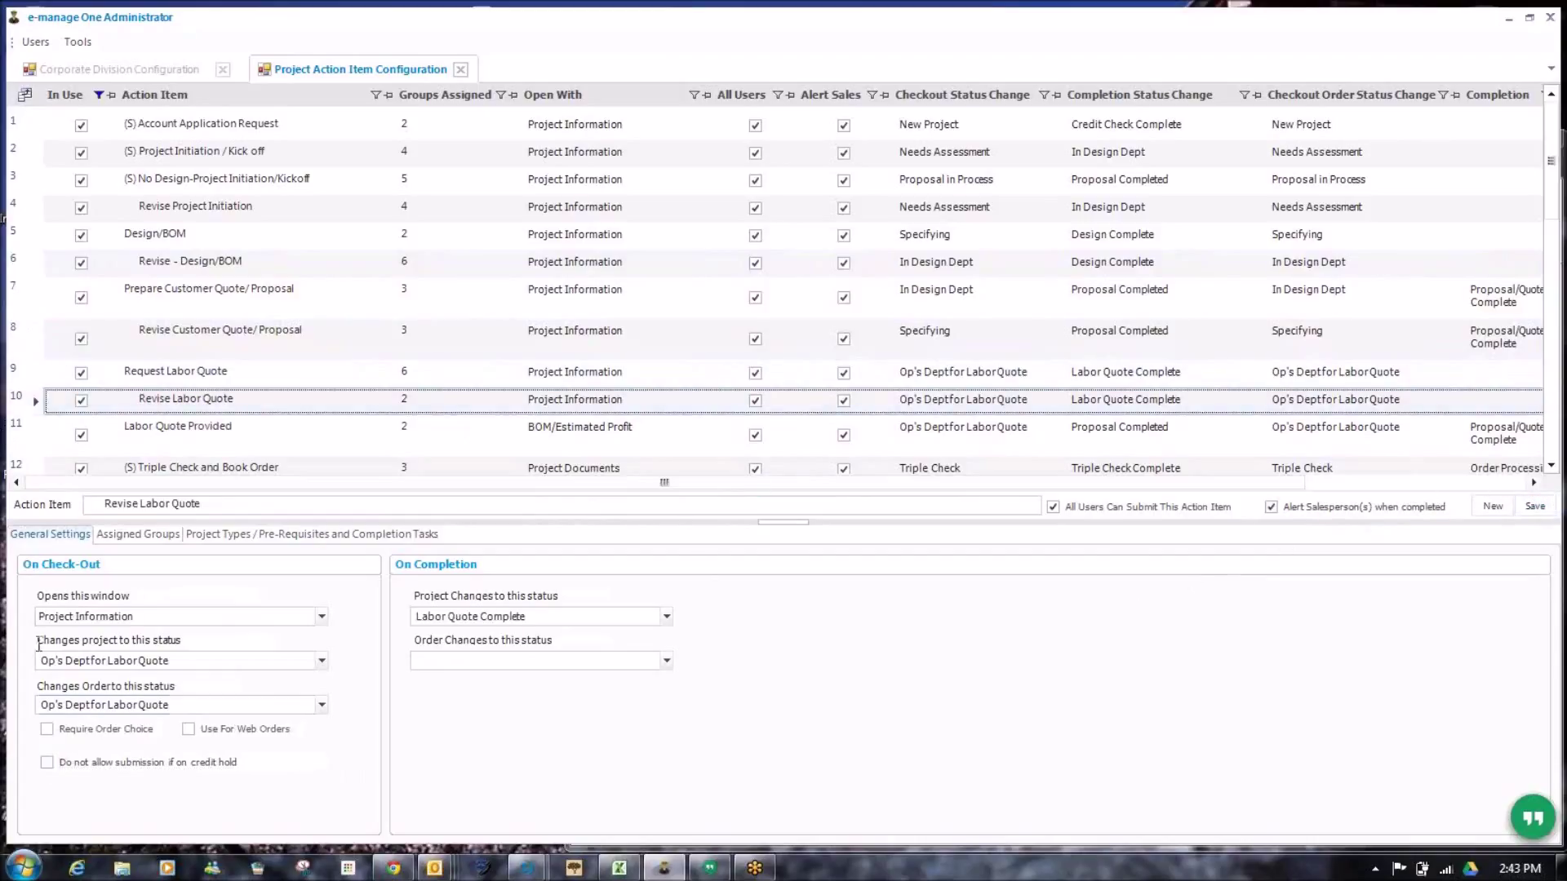
left_click(46, 763)
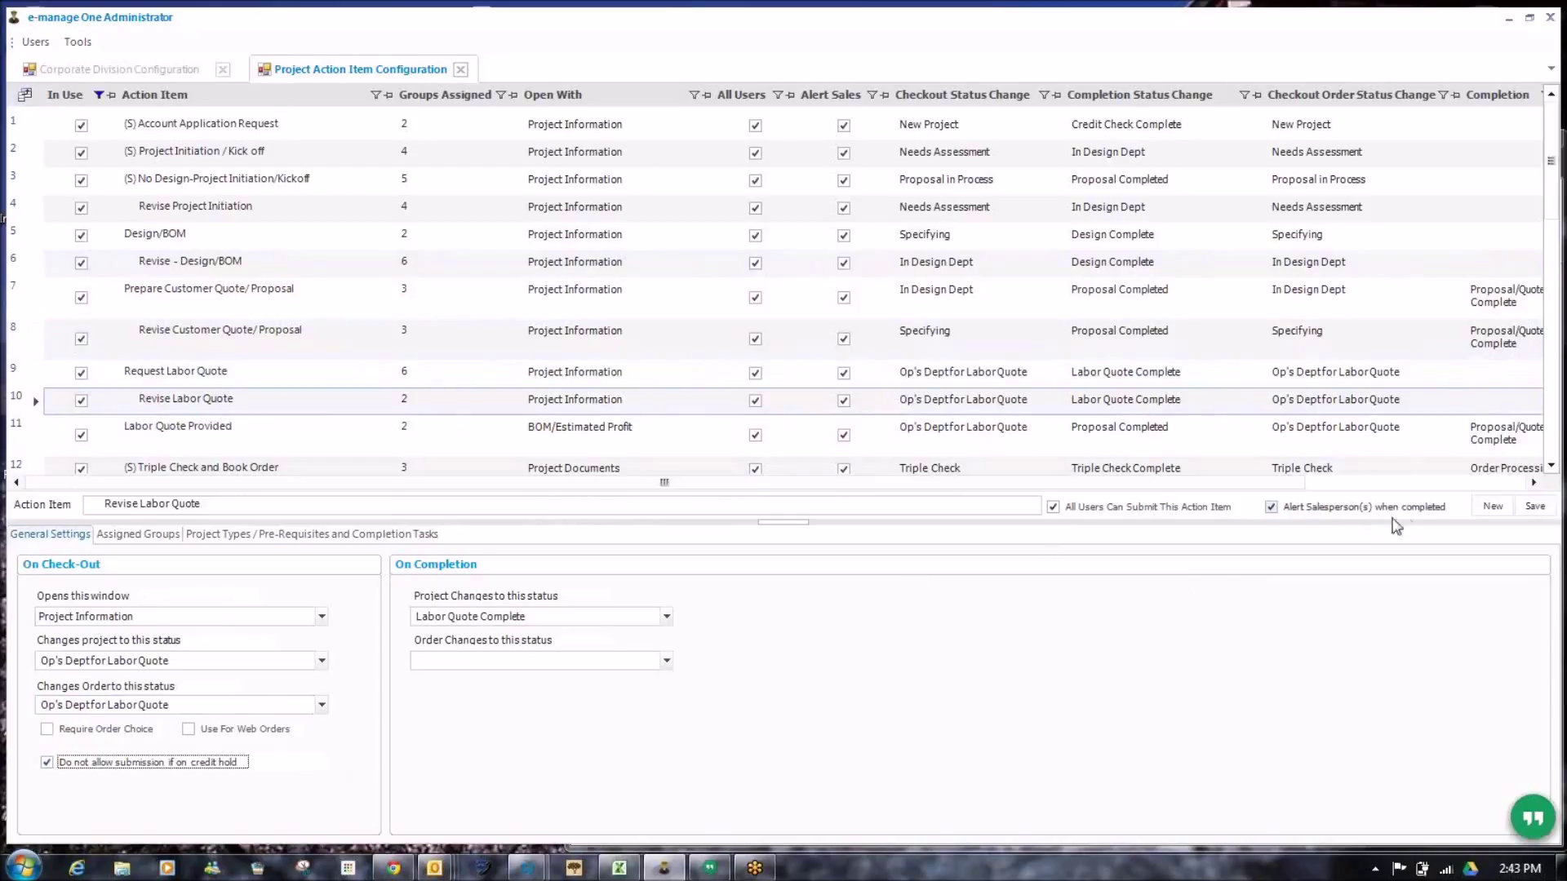
left_click(1527, 507)
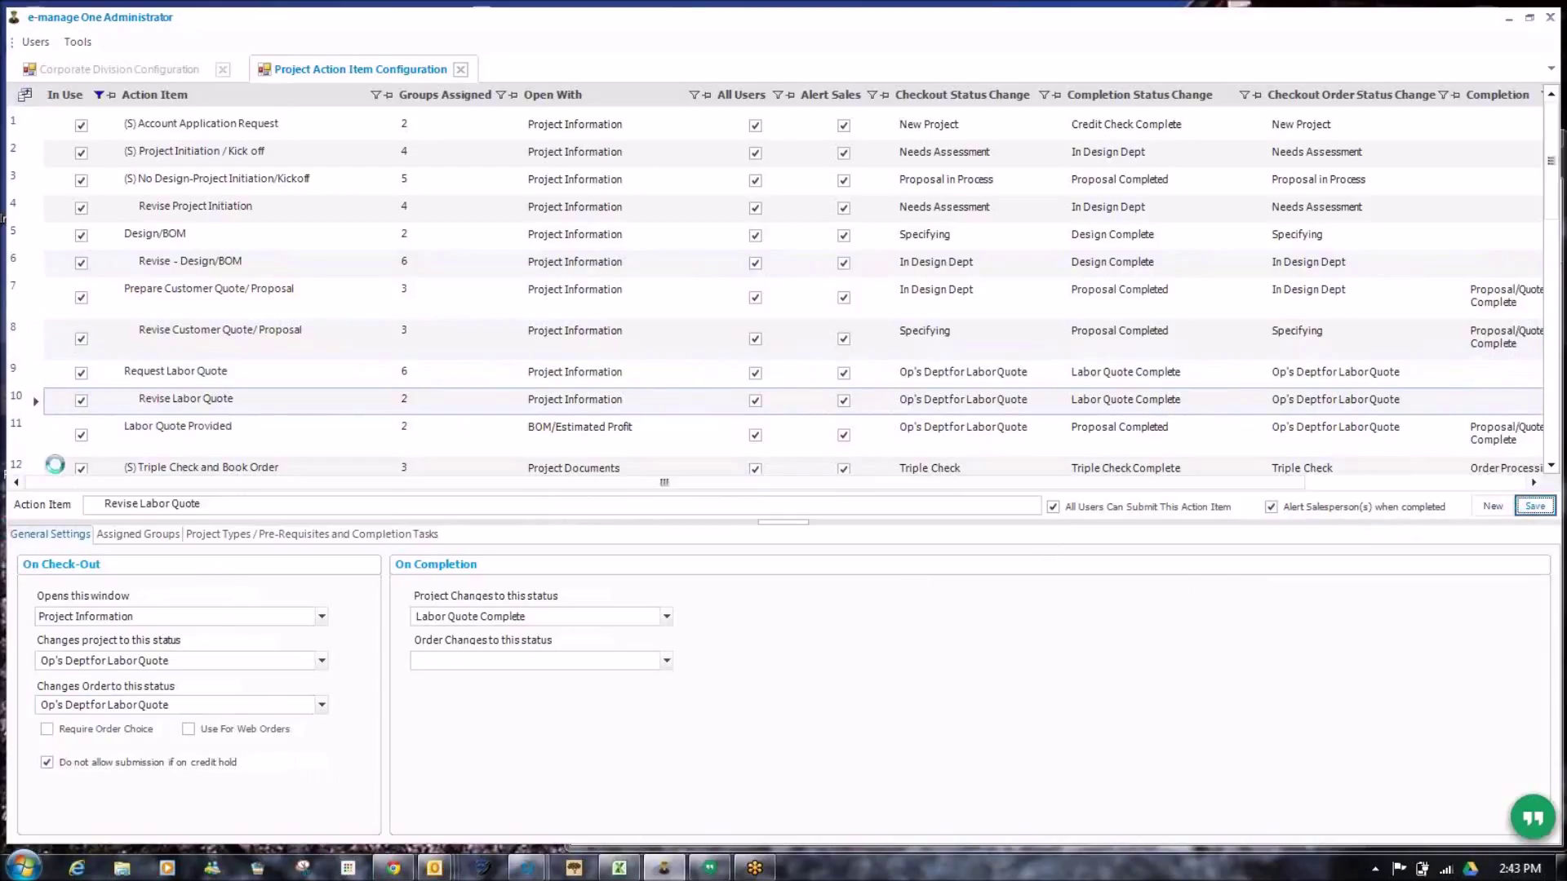
left_click(43, 436)
left_click(47, 763)
left_click(1534, 506)
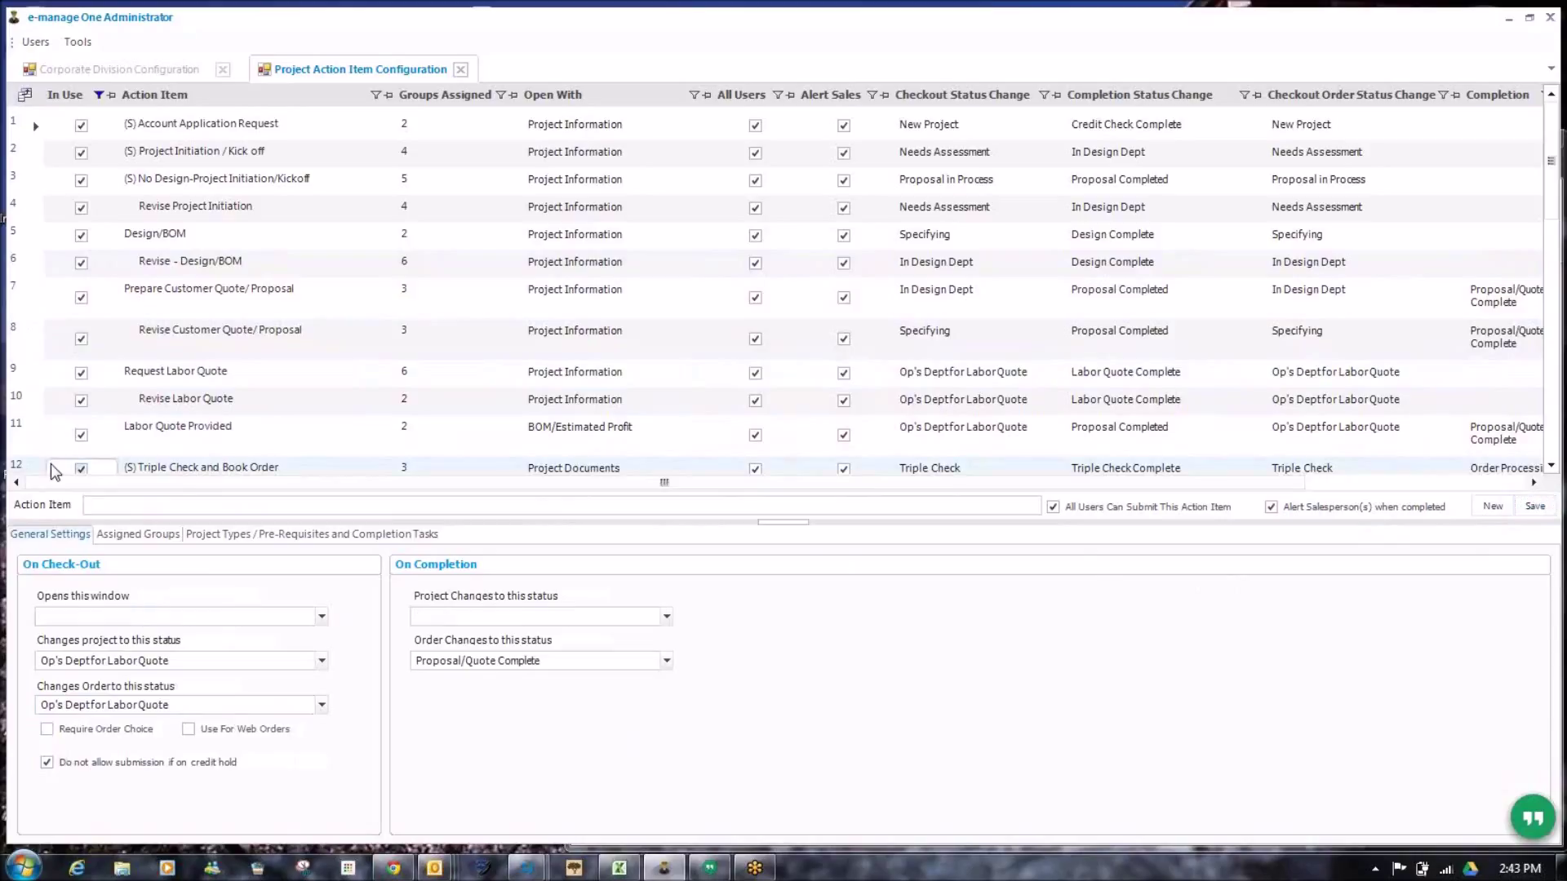
- Look through the remaining project action items, from (S) Triple Check and Book Order down to Credit Card Payments
left_click(51, 464)
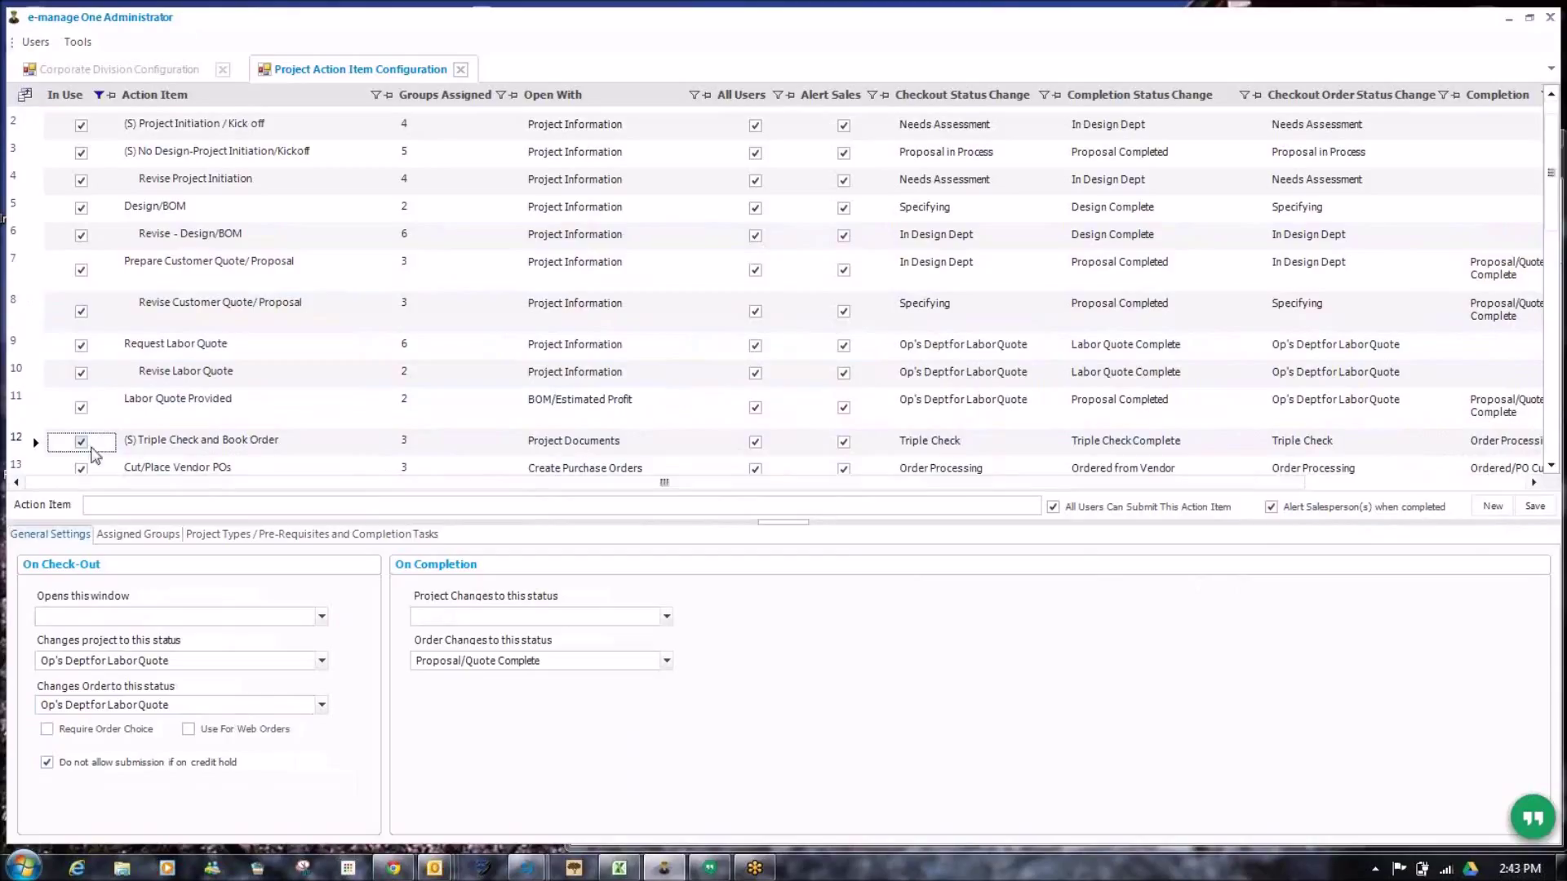
left_click(61, 470)
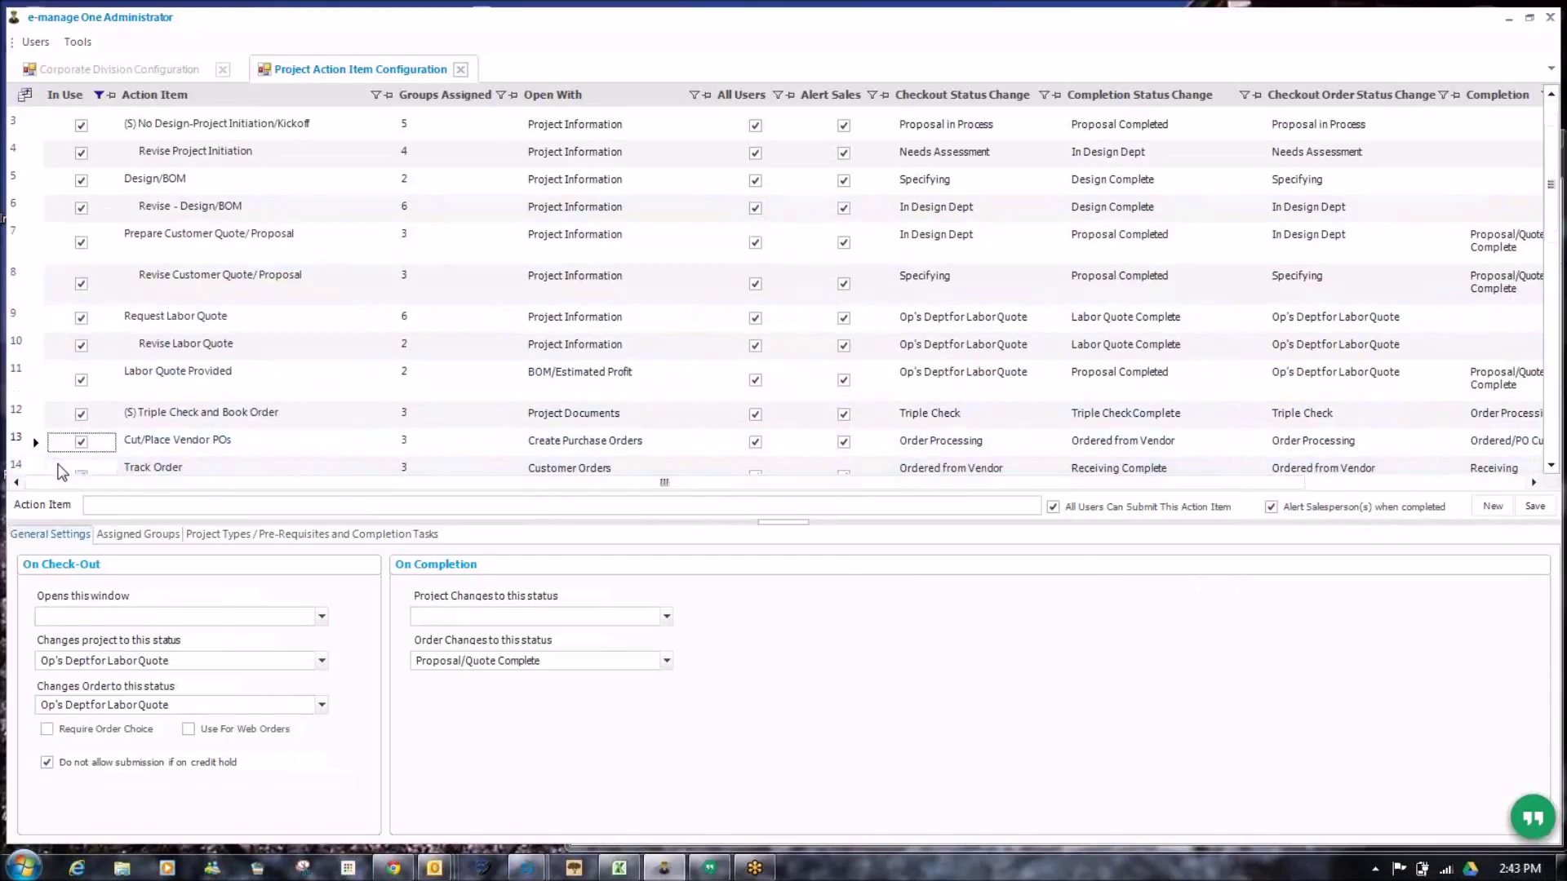
left_click(47, 471)
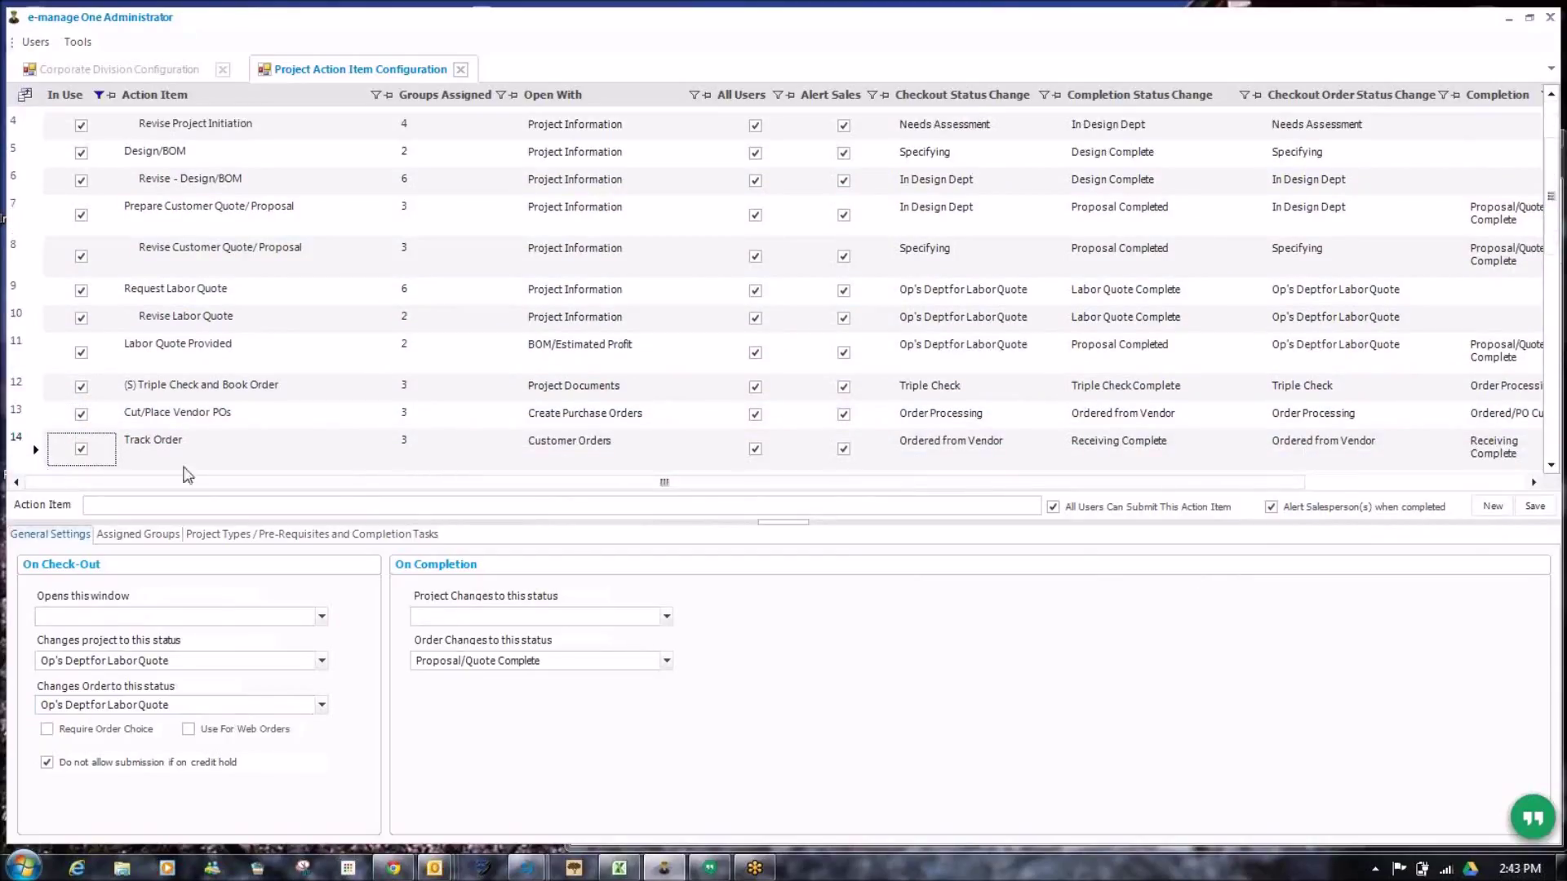
left_click(1550, 467)
left_click(1551, 467)
left_click(1551, 467)
left_click(1551, 466)
scroll(368, 202, "down", 3)
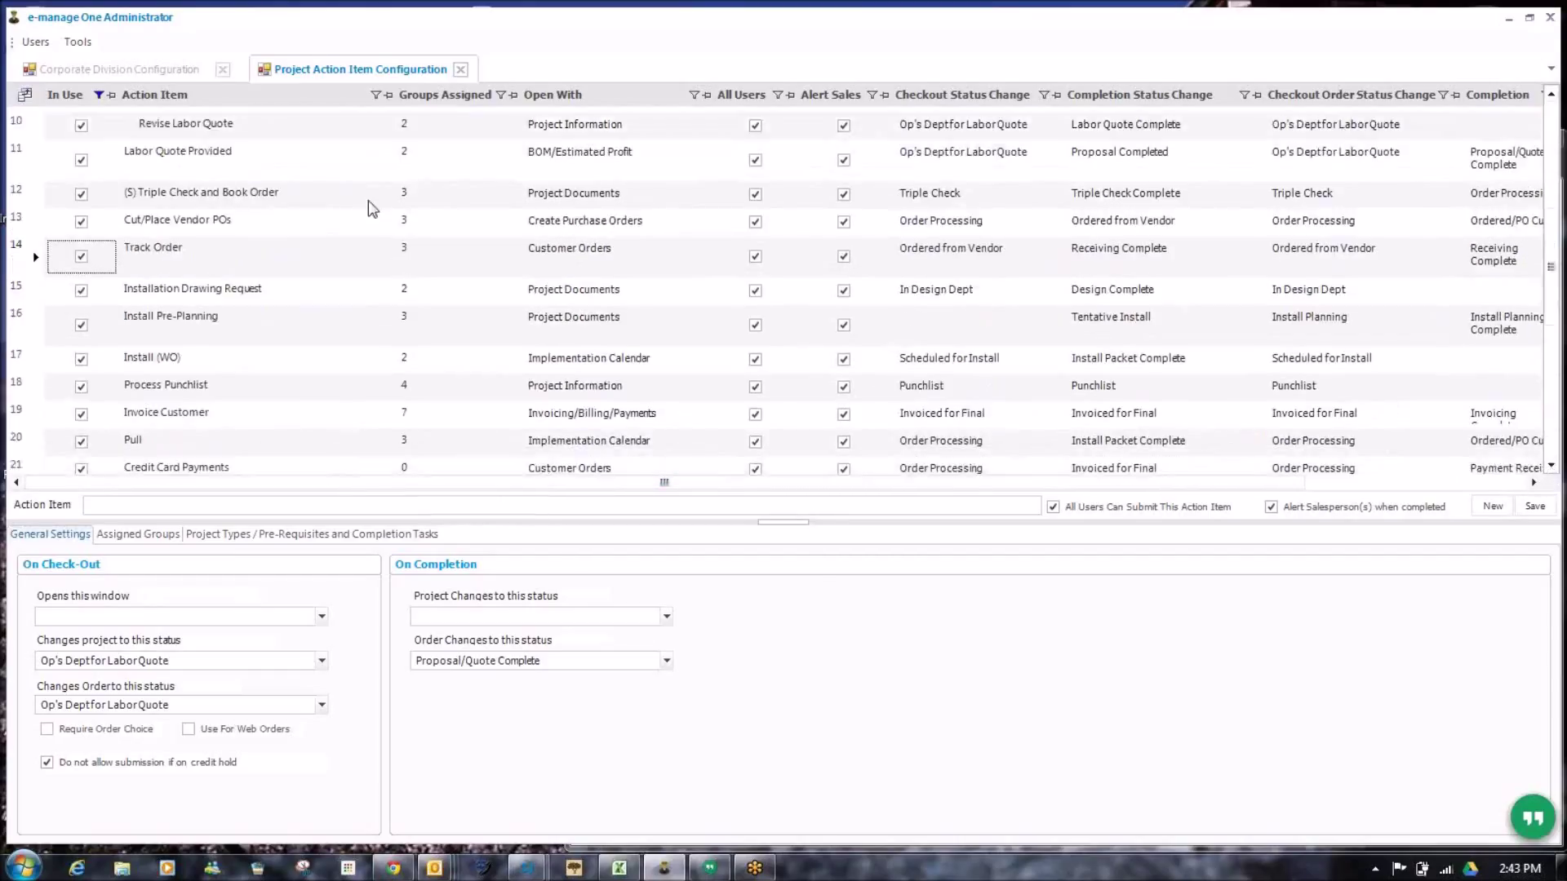
- Enable and save "Do not allow submission if on credit hold" for the Install Pre-Planning action item
left_click(57, 268)
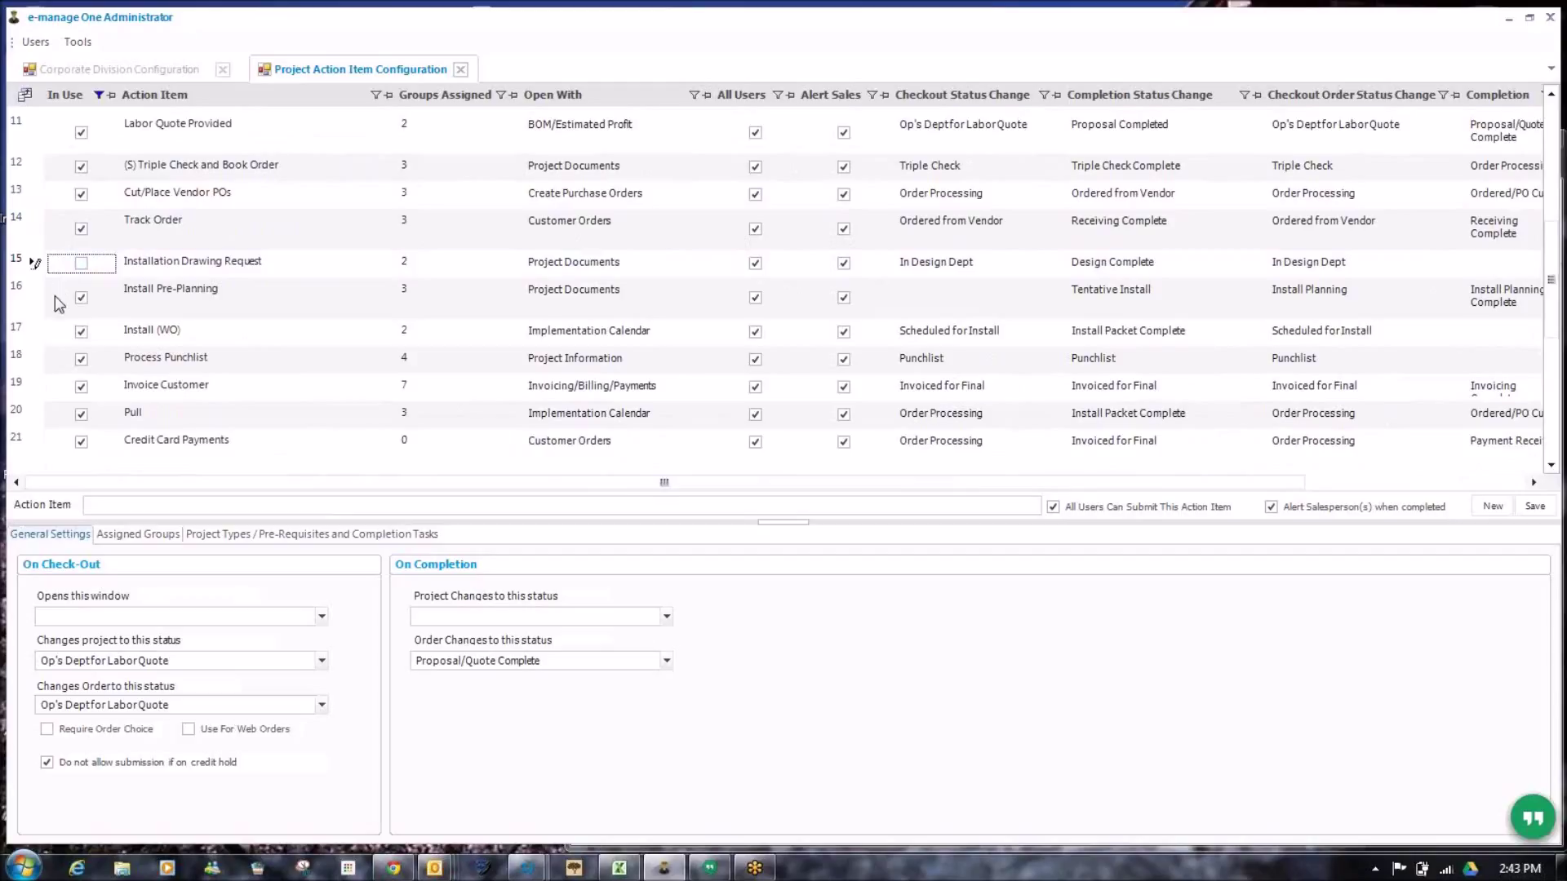
left_click(81, 265)
left_click(34, 303)
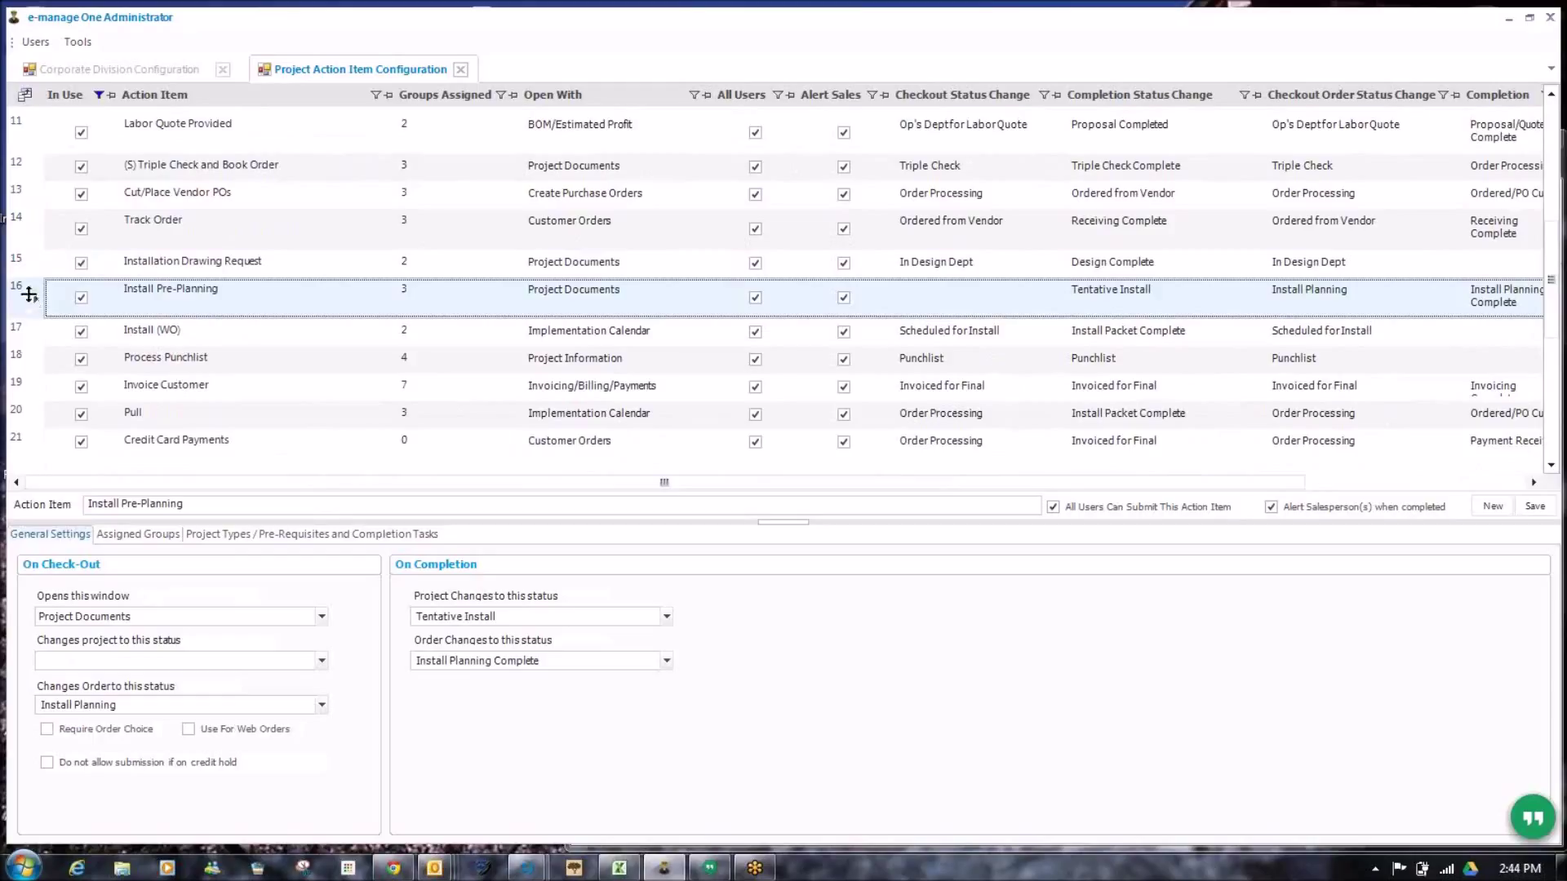
left_click(50, 762)
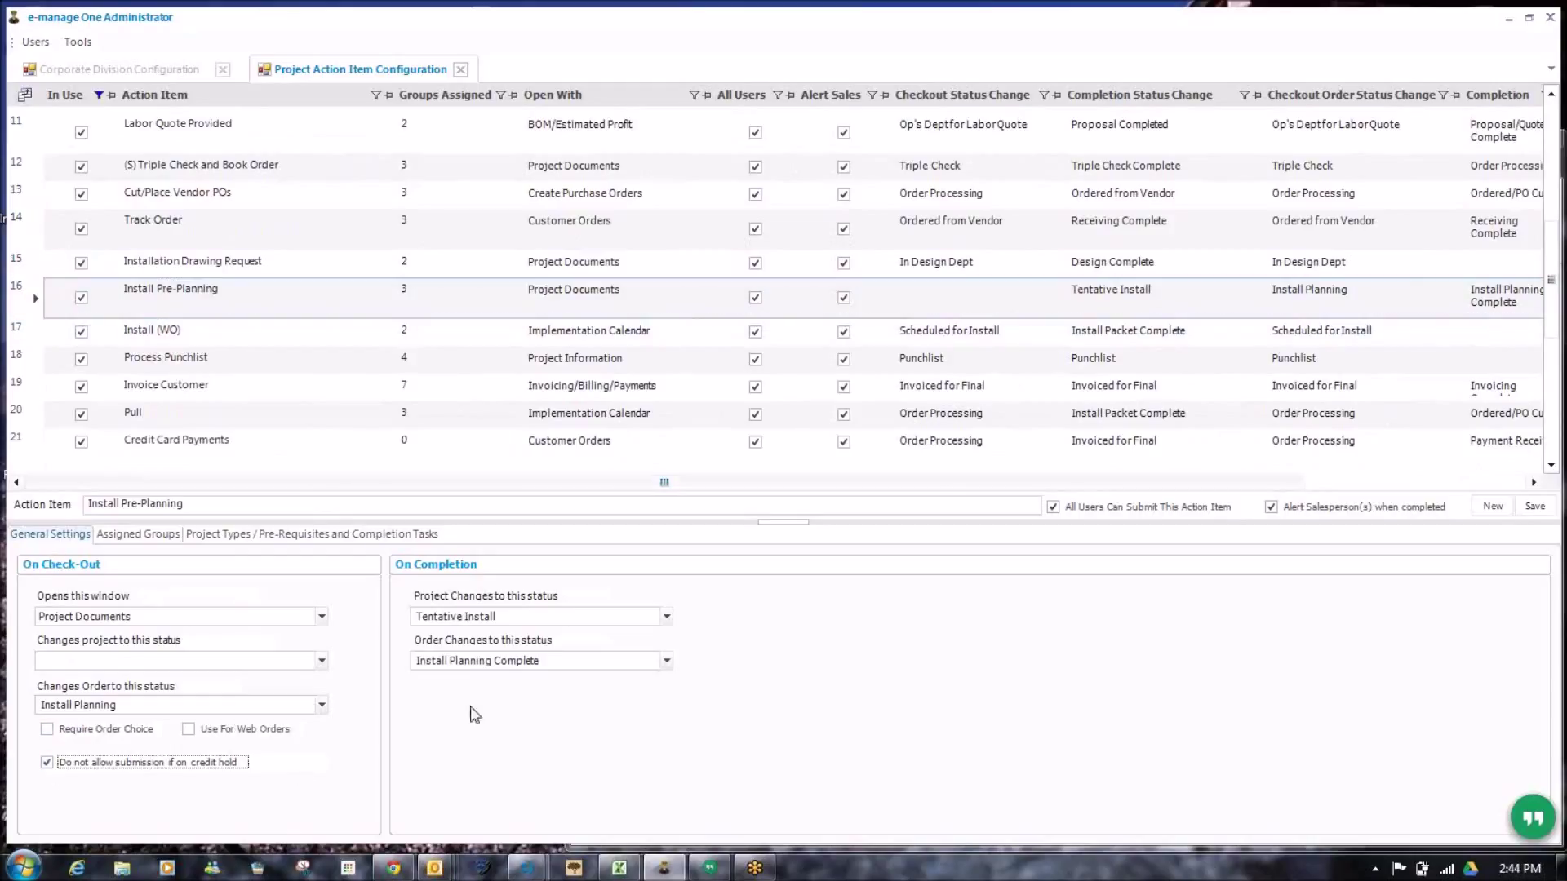
left_click(1534, 506)
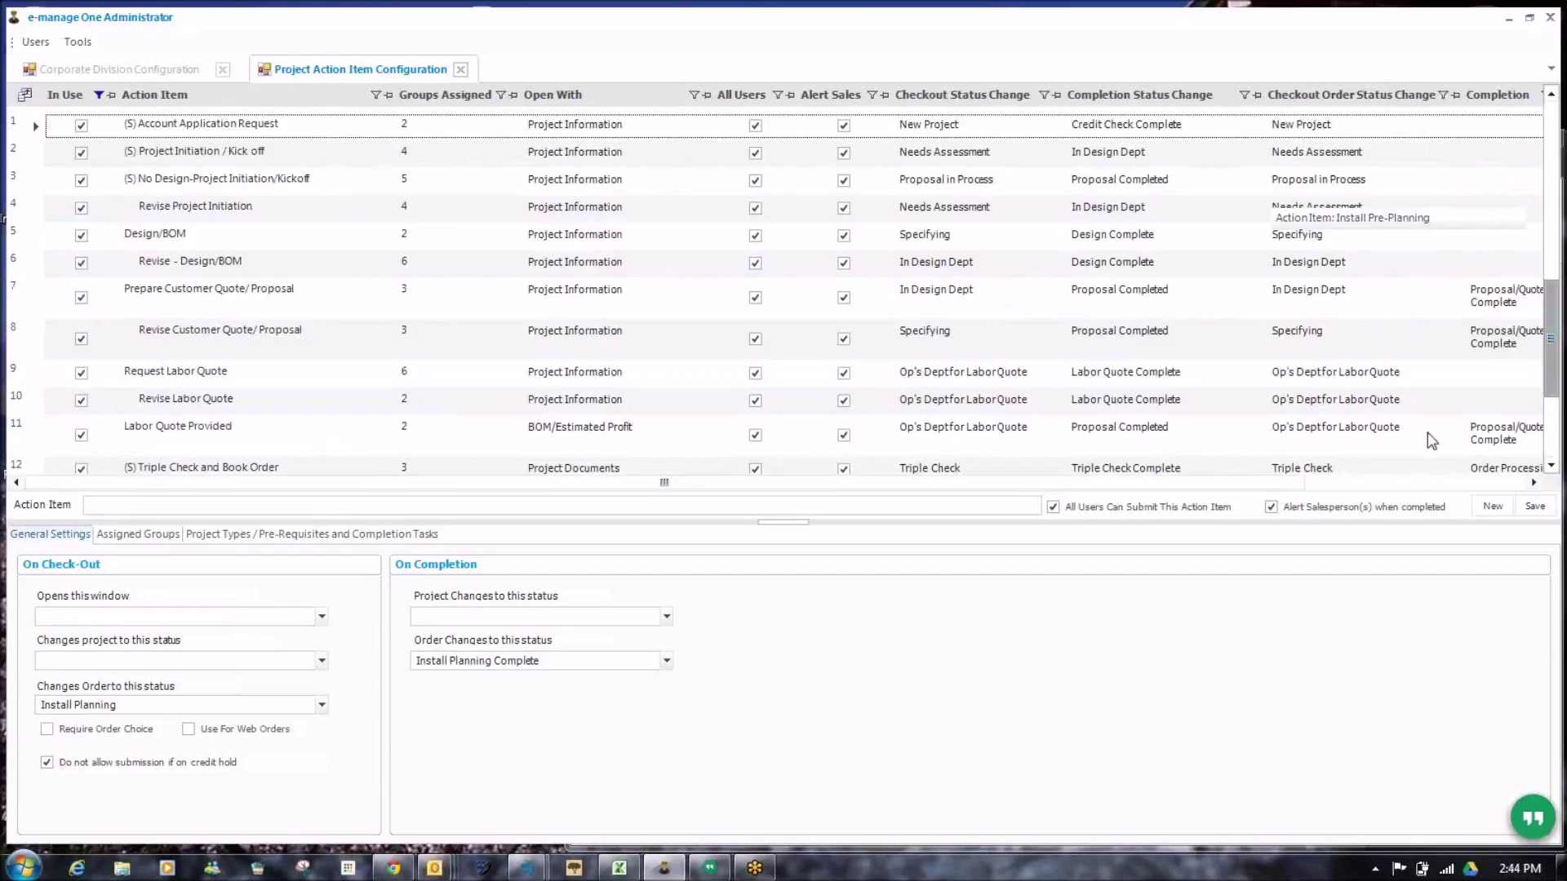
- Enable and save "Do not allow submission if on credit hold" for the Install (WO) action item
scroll(1427, 433, "down", 5)
left_click(171, 213)
left_click(27, 173)
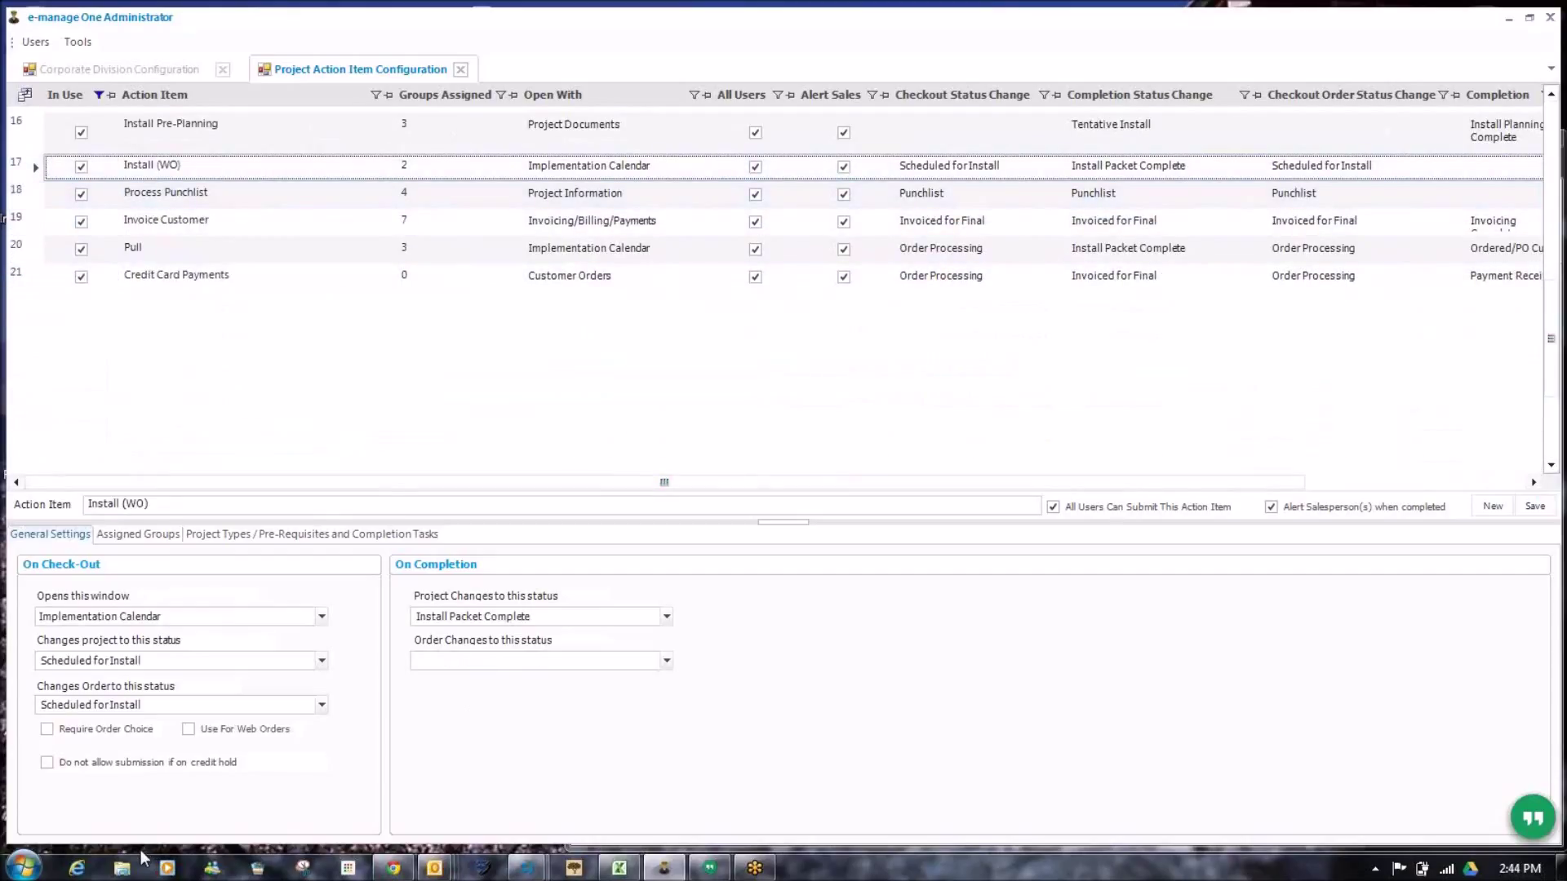
left_click(73, 763)
left_click(1535, 506)
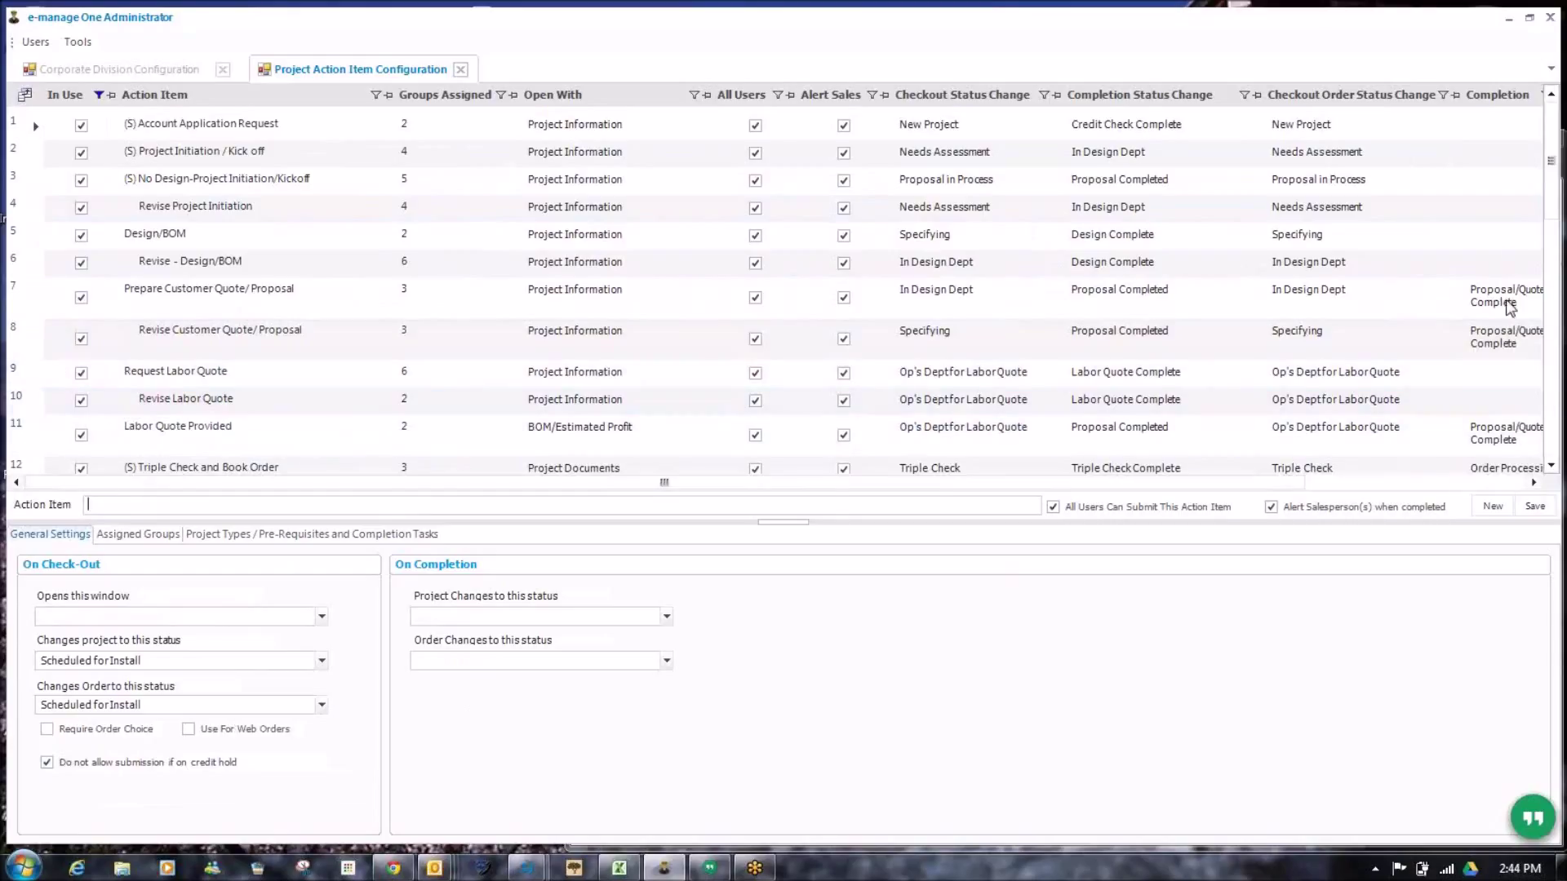
- Reopen the Install (WO) action item to check its saved credit hold setting
left_click_drag(1554, 178, 1555, 415)
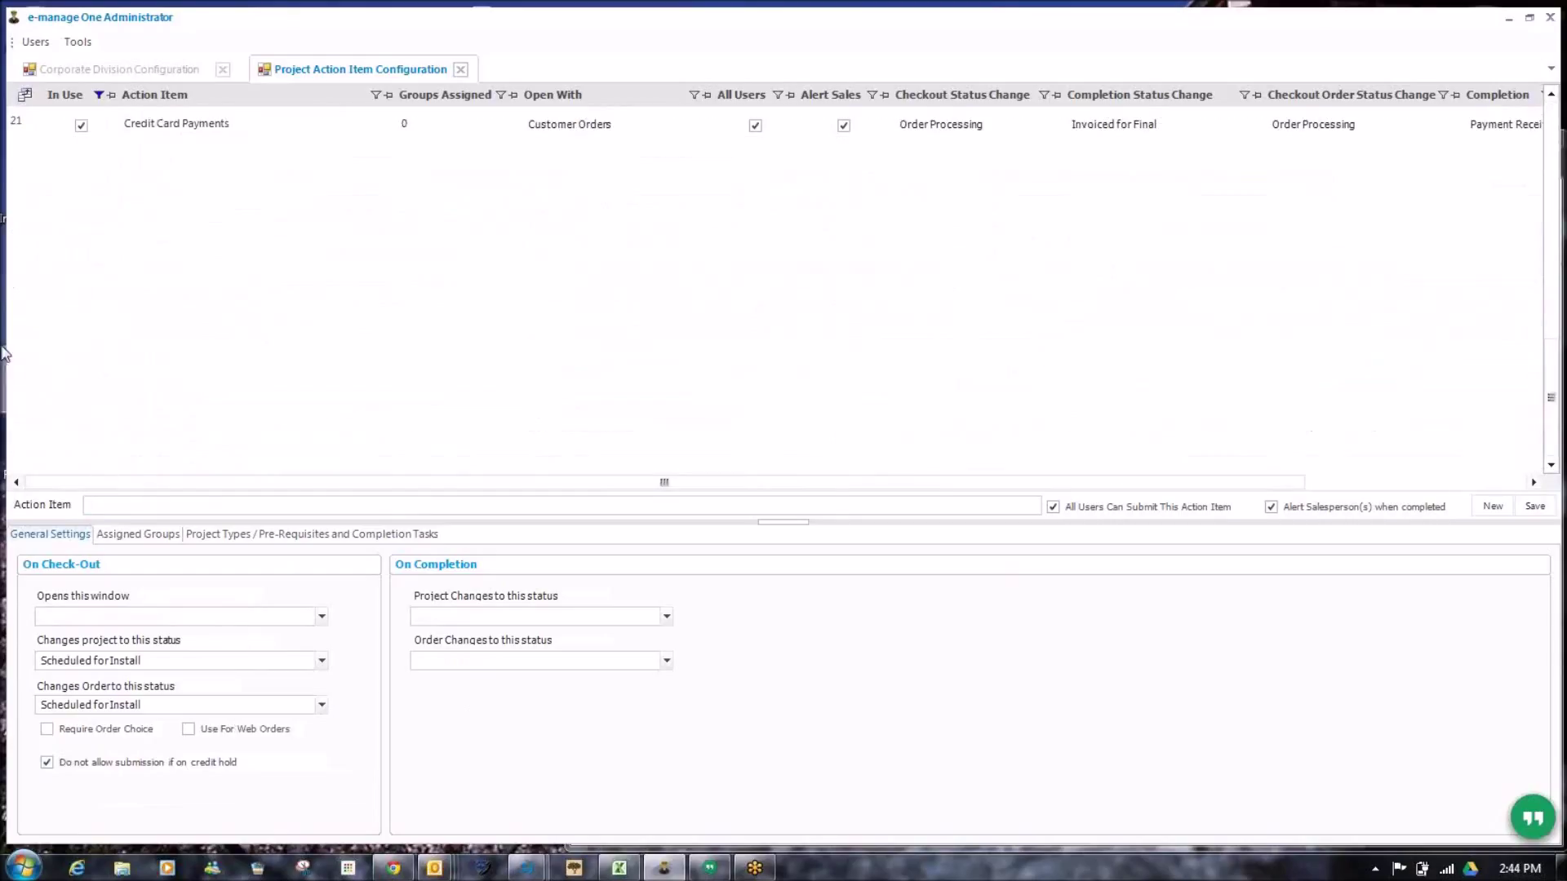
scroll(760, 370, "up", 5)
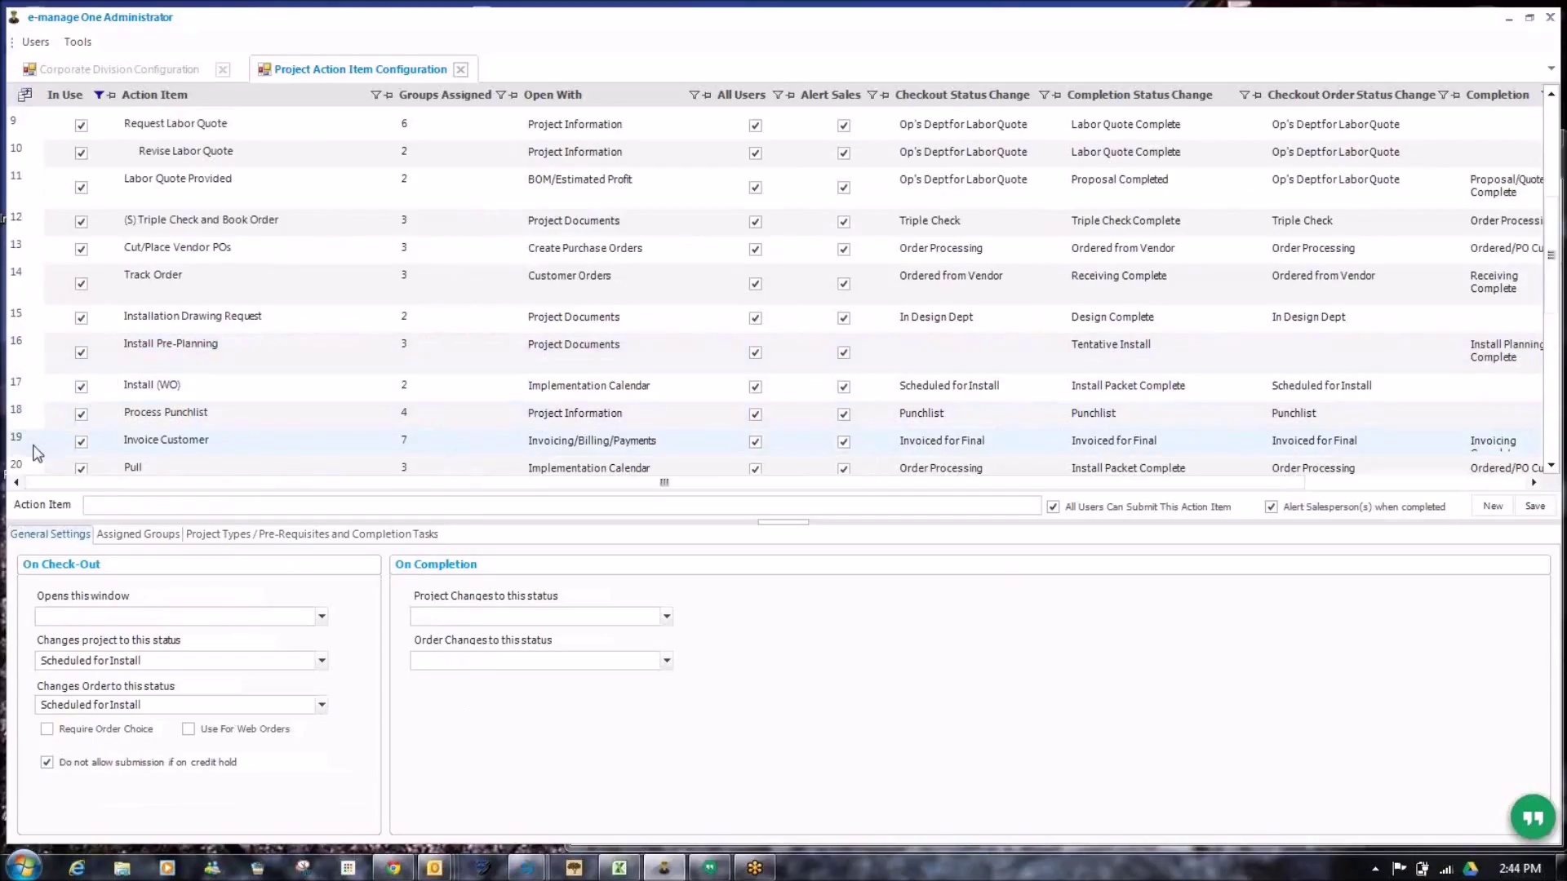
scroll(43, 455, "down", 2)
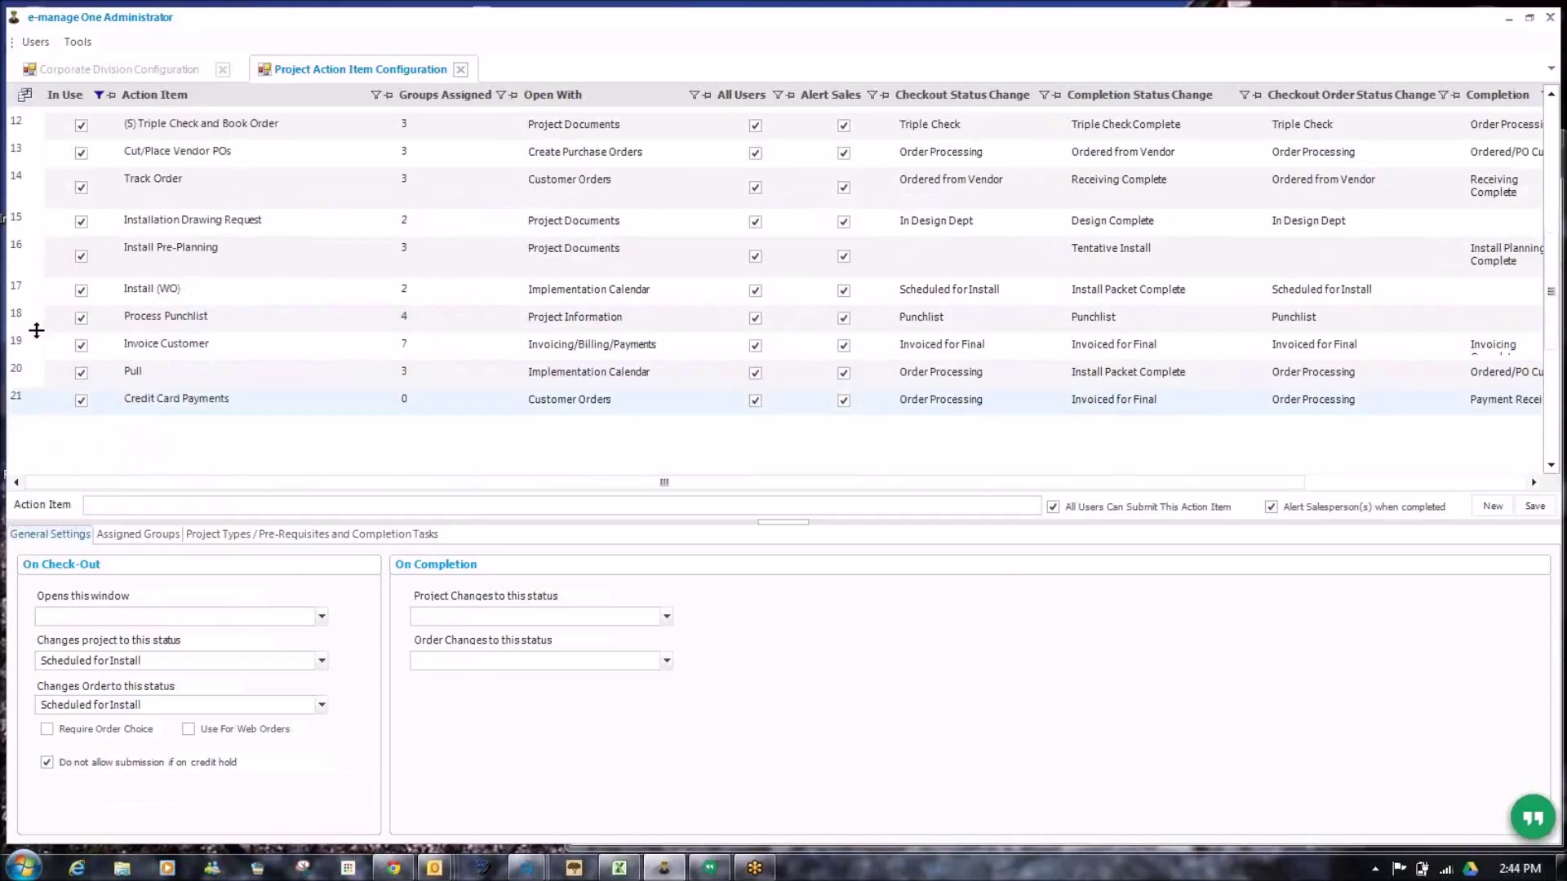
left_click(34, 295)
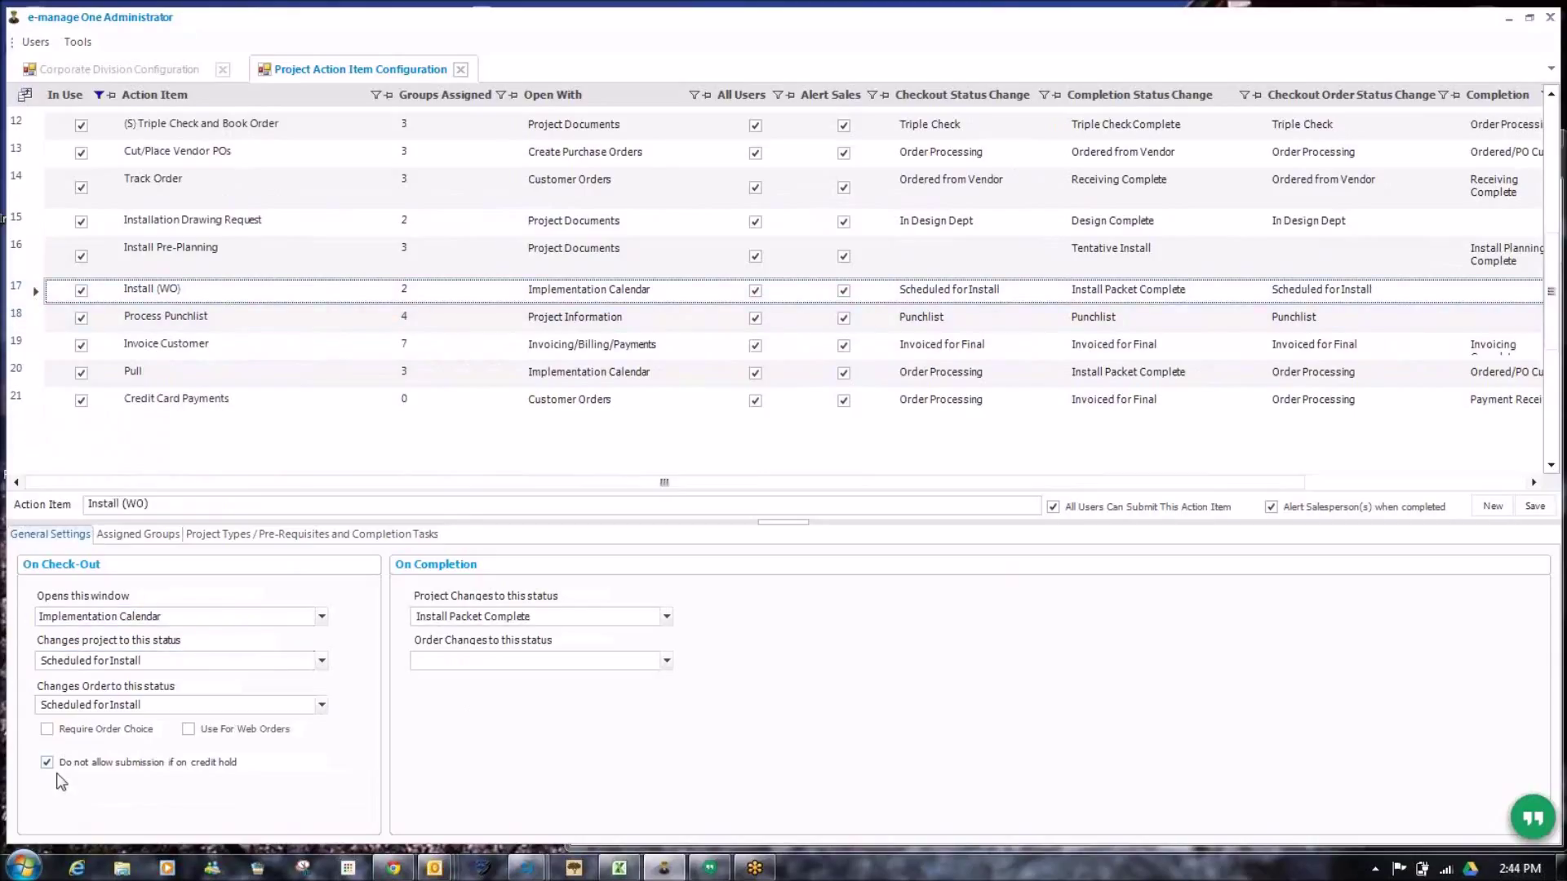
- Enable and save "Do not allow submission if on credit hold" for Process Punchlist and Invoice Customer
left_click(34, 320)
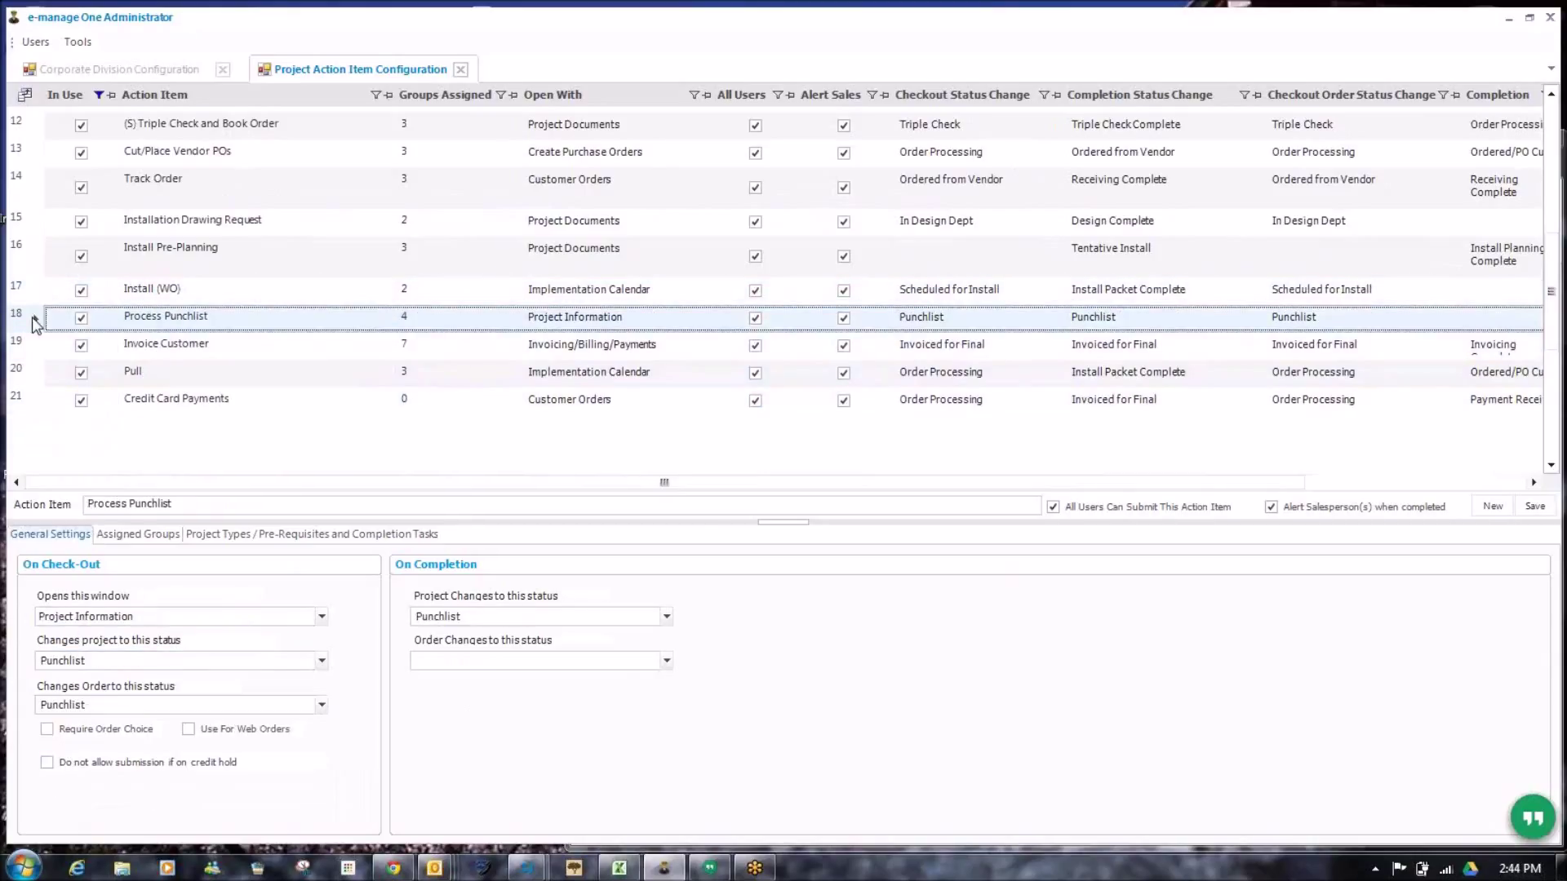
left_click(53, 764)
left_click(1535, 506)
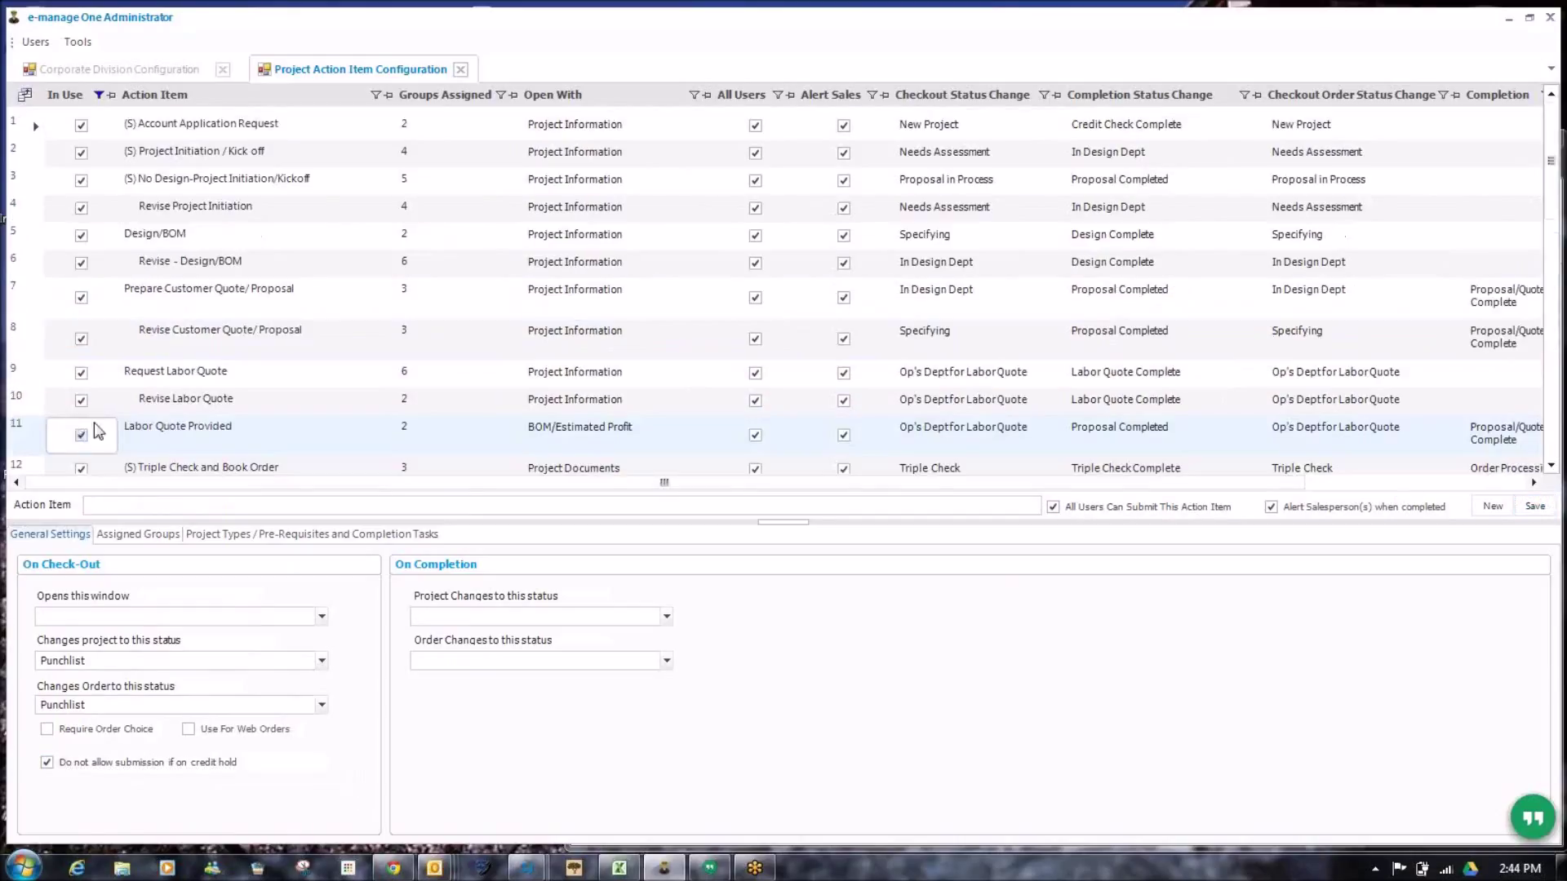
left_click_drag(1560, 173, 1550, 421)
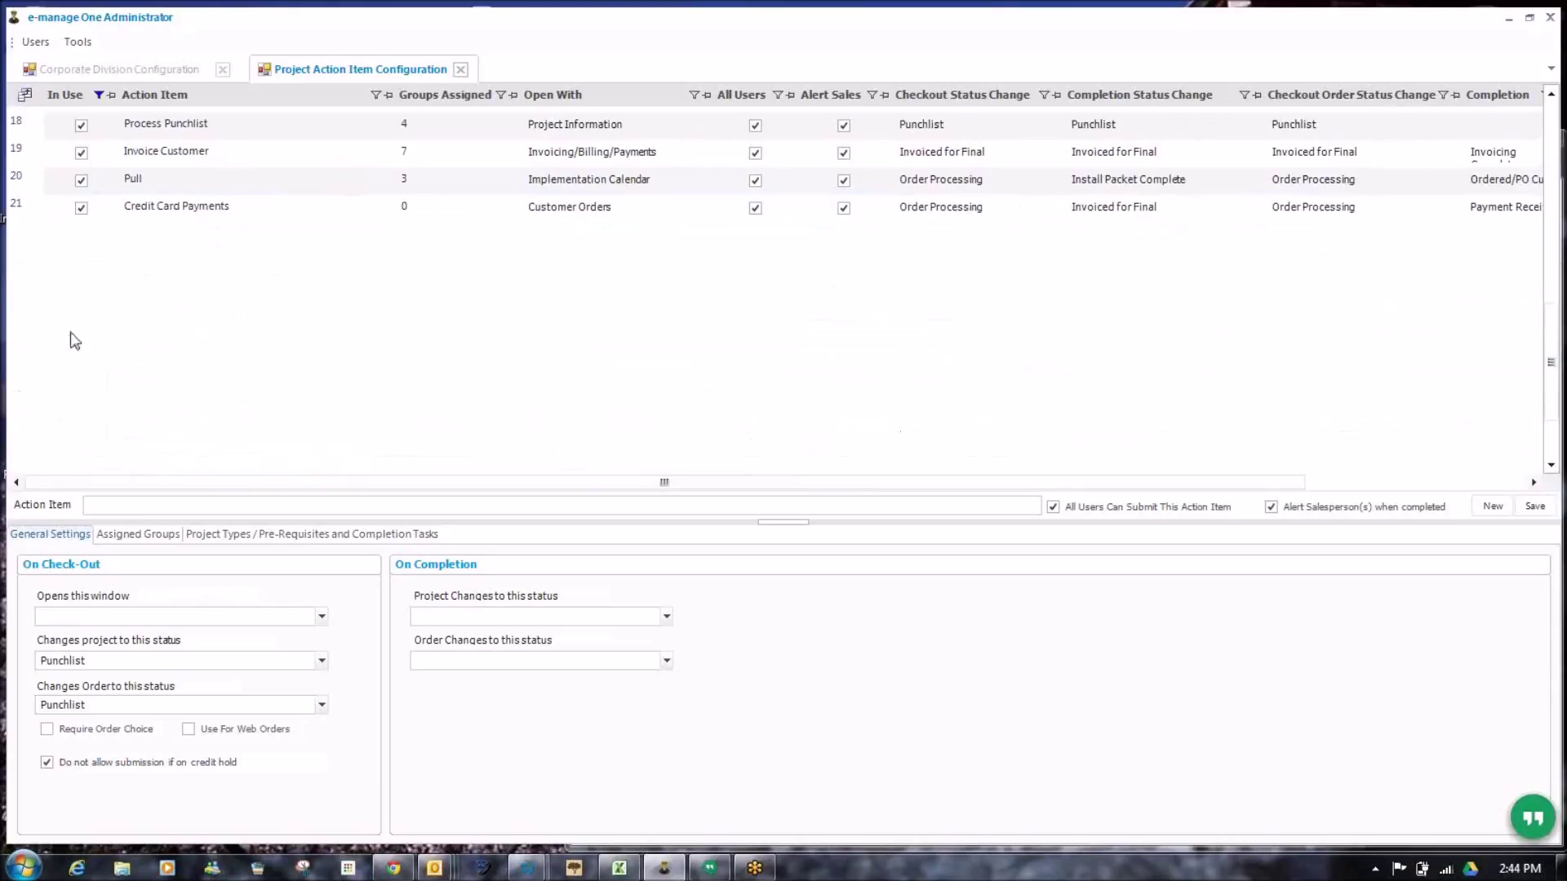
left_click(36, 164)
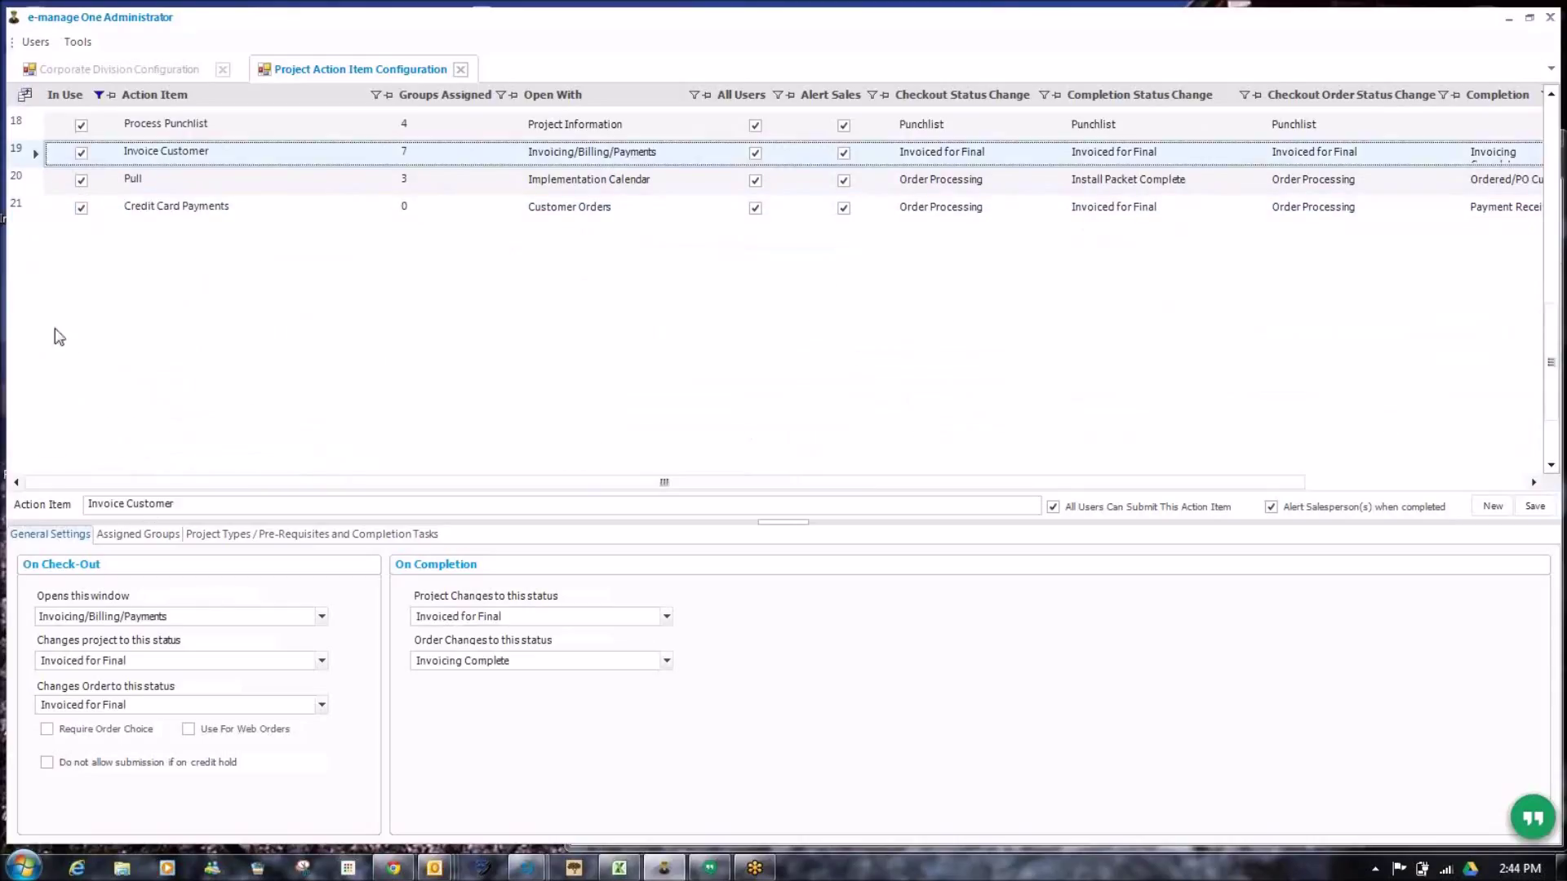
left_click(47, 763)
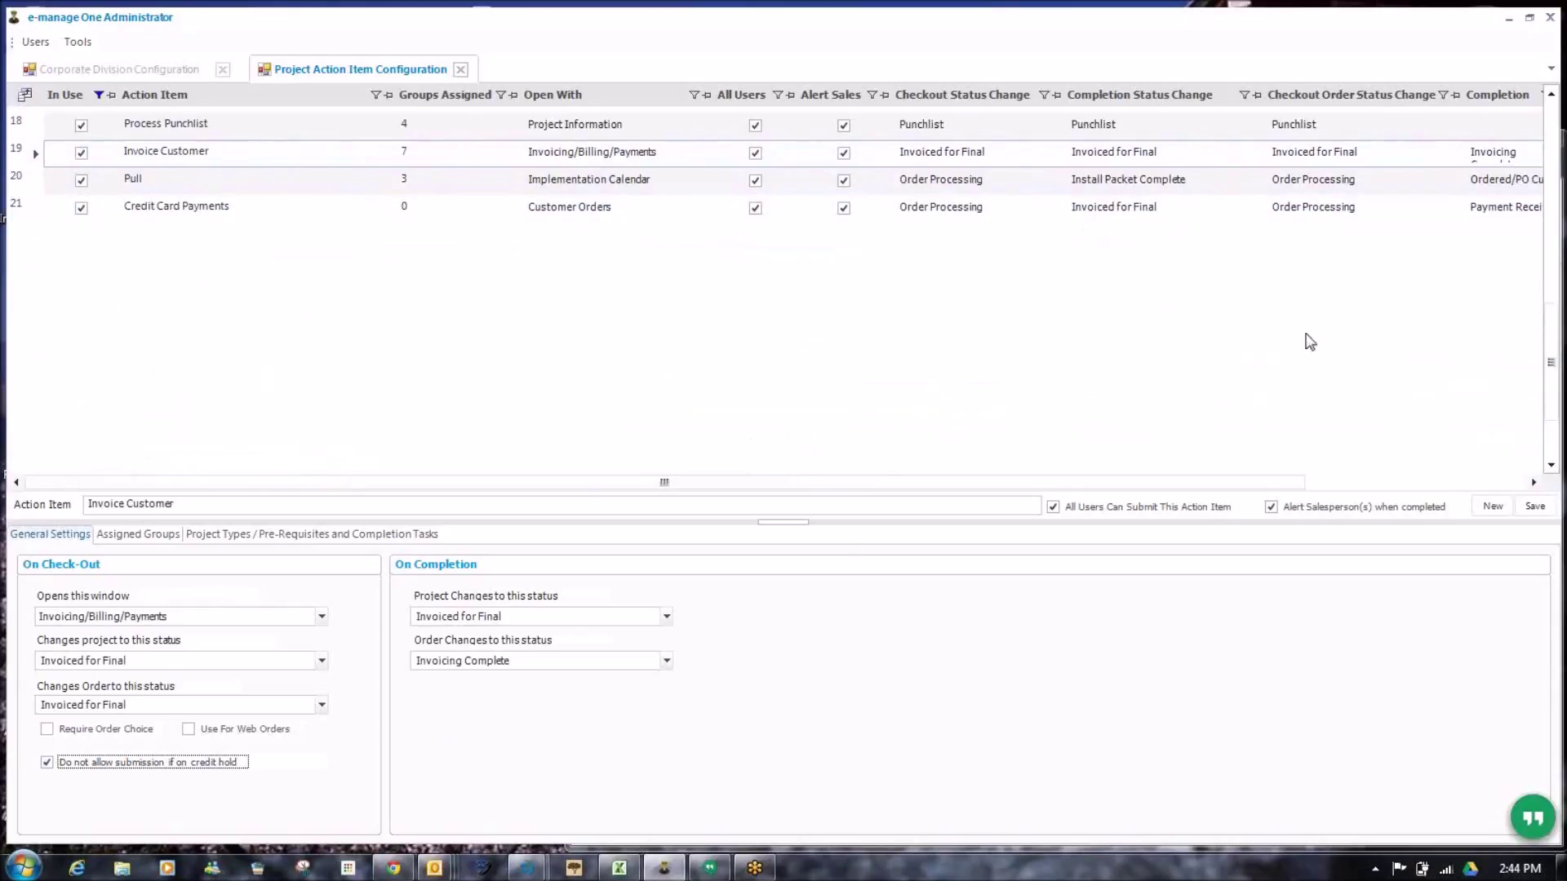
left_click(1535, 506)
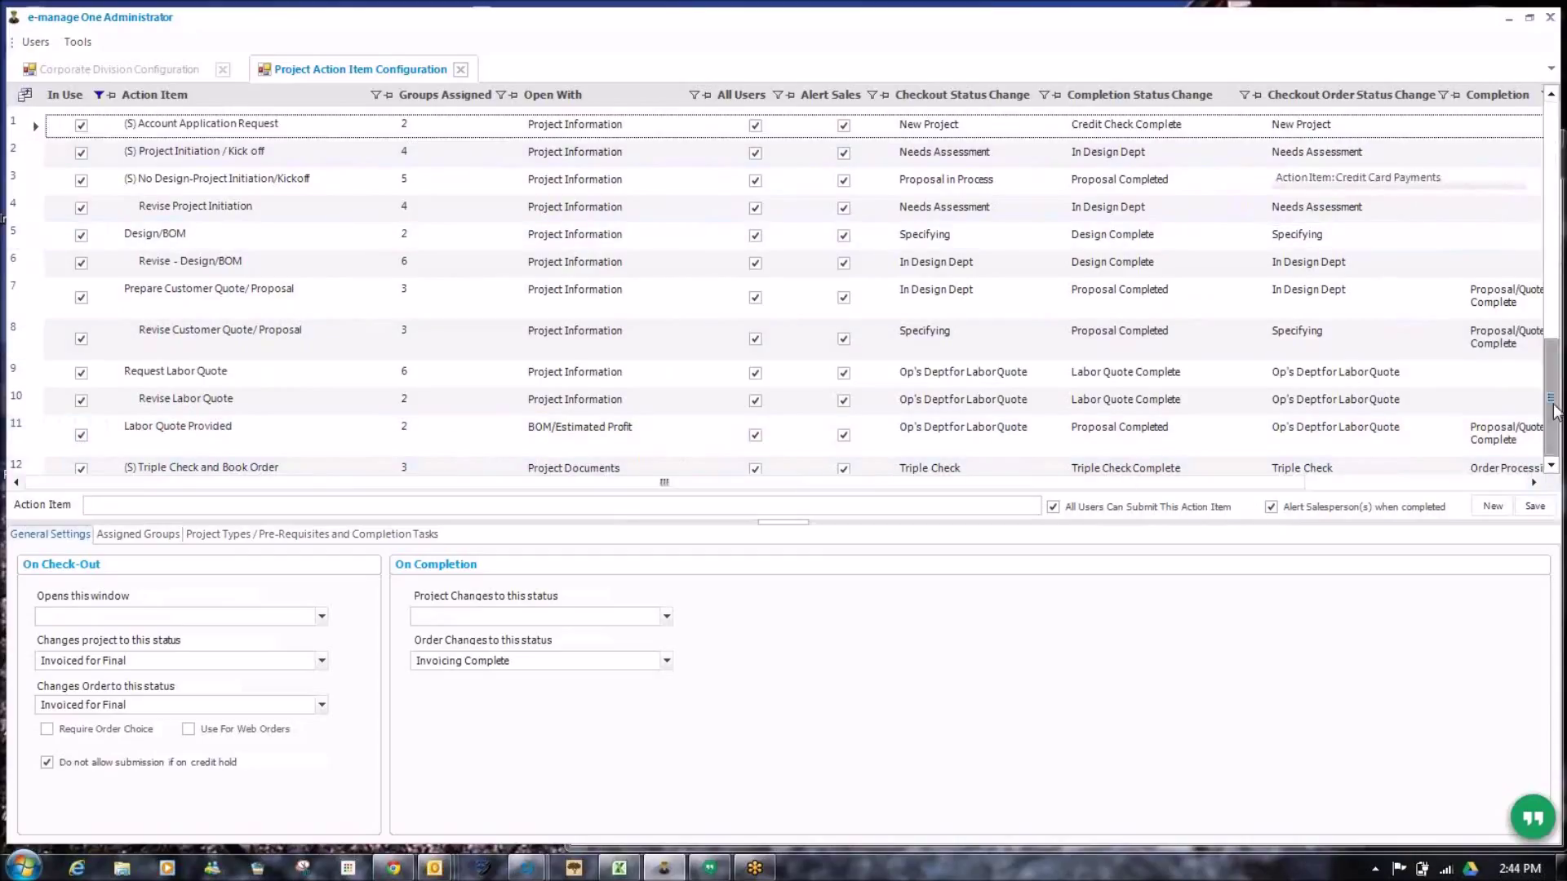
- Enable and save "Do not allow submission if on credit hold" for the Credit Card Payments action item
left_click_drag(1556, 172, 1551, 412)
scroll(428, 260, "up", 1)
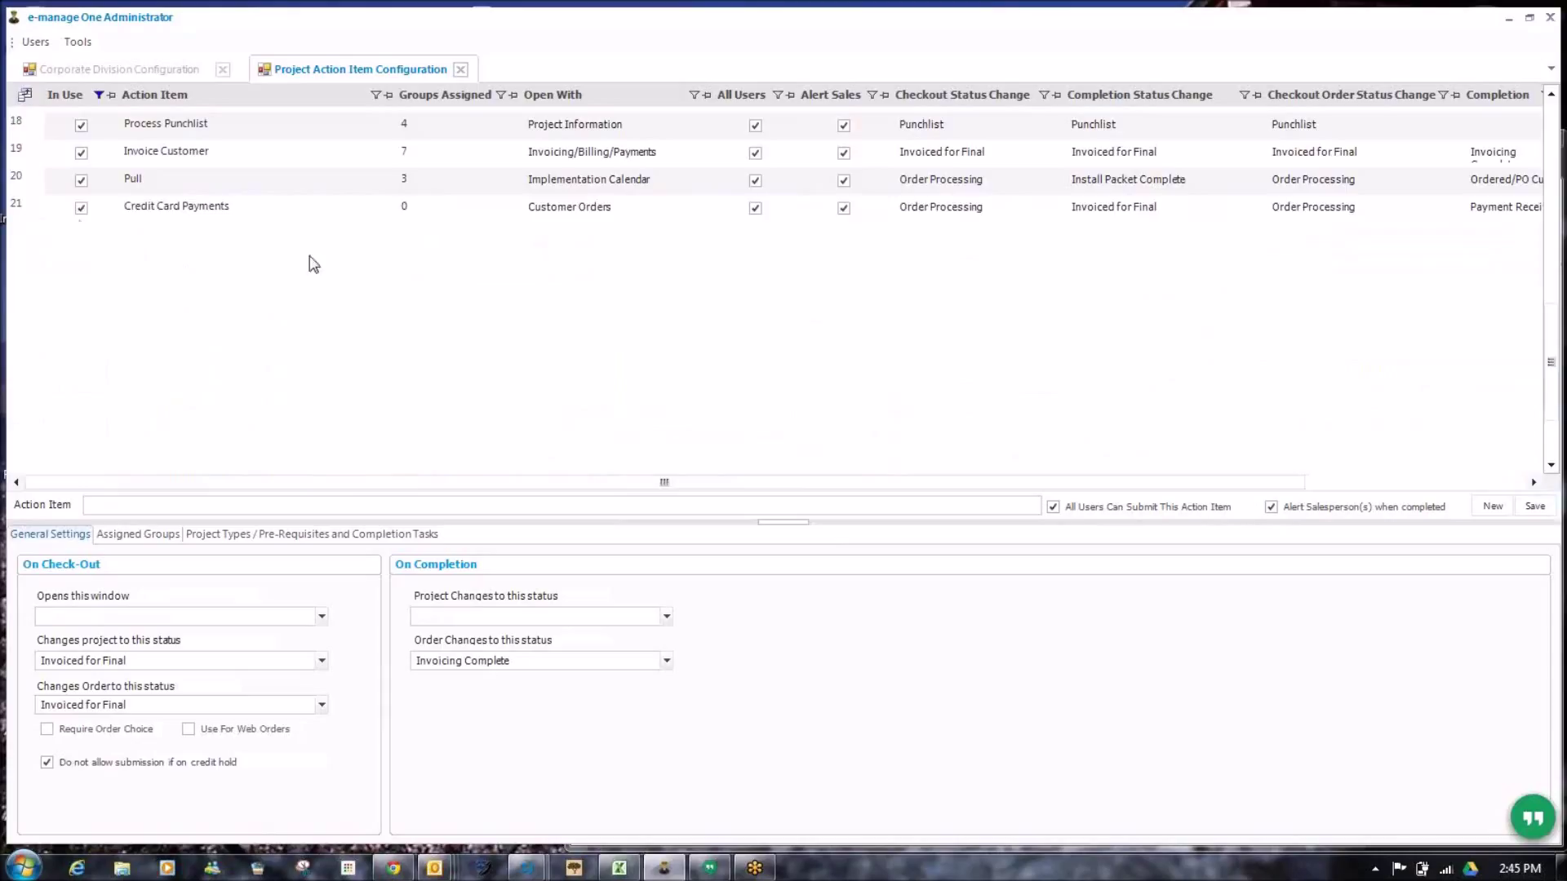
left_click(16, 216)
left_click(118, 762)
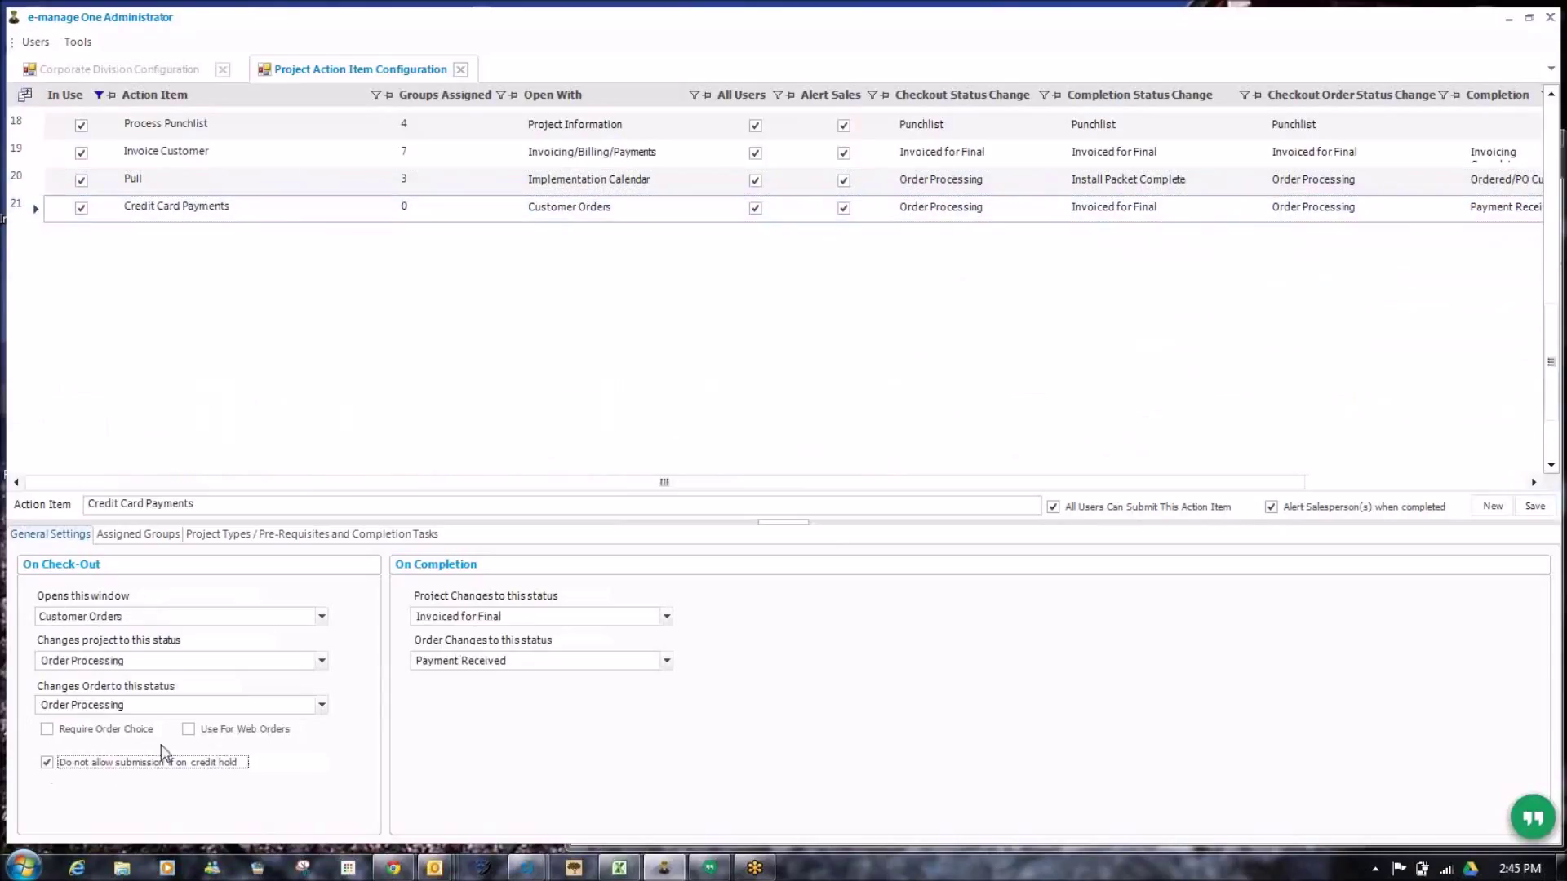
left_click(1535, 507)
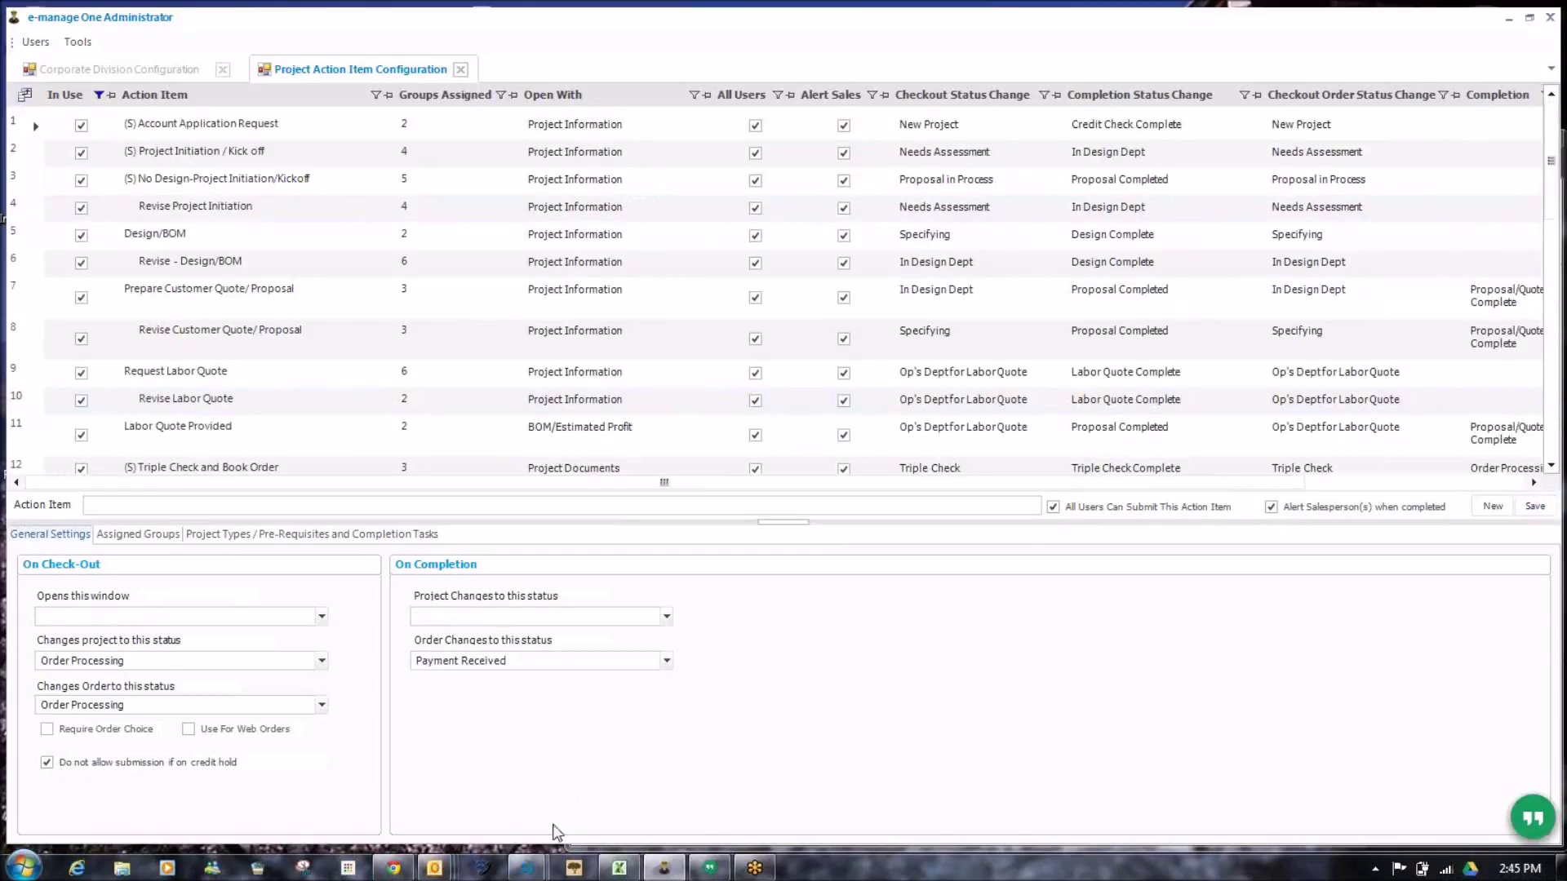
- Switch to e-manage One and open the Project Information module for the recently accessed Salem Clinic project
mouse_move(528, 871)
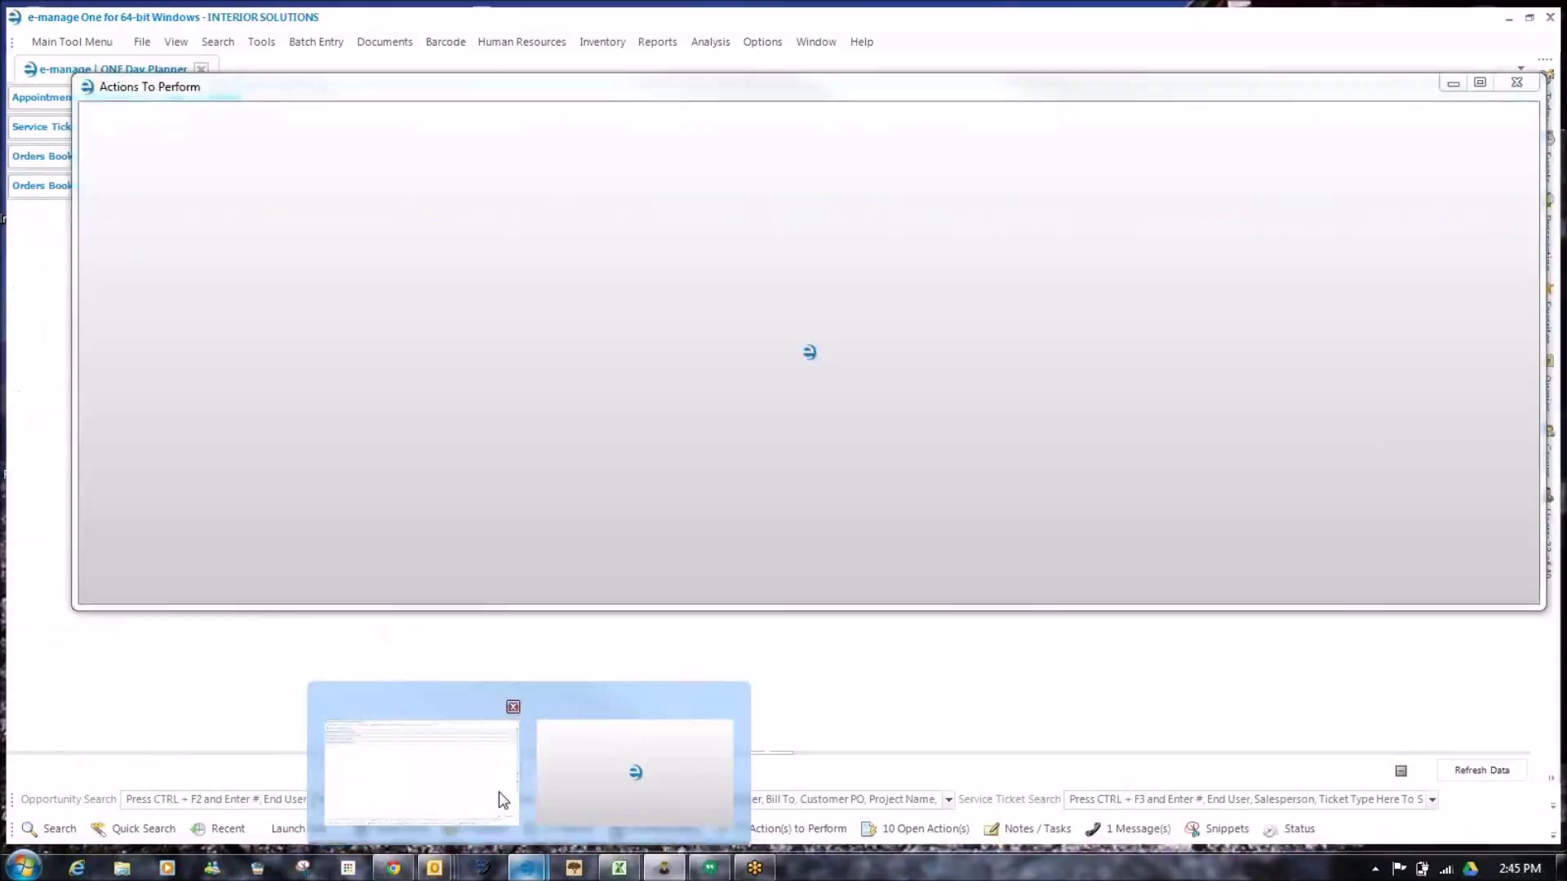
left_click(498, 792)
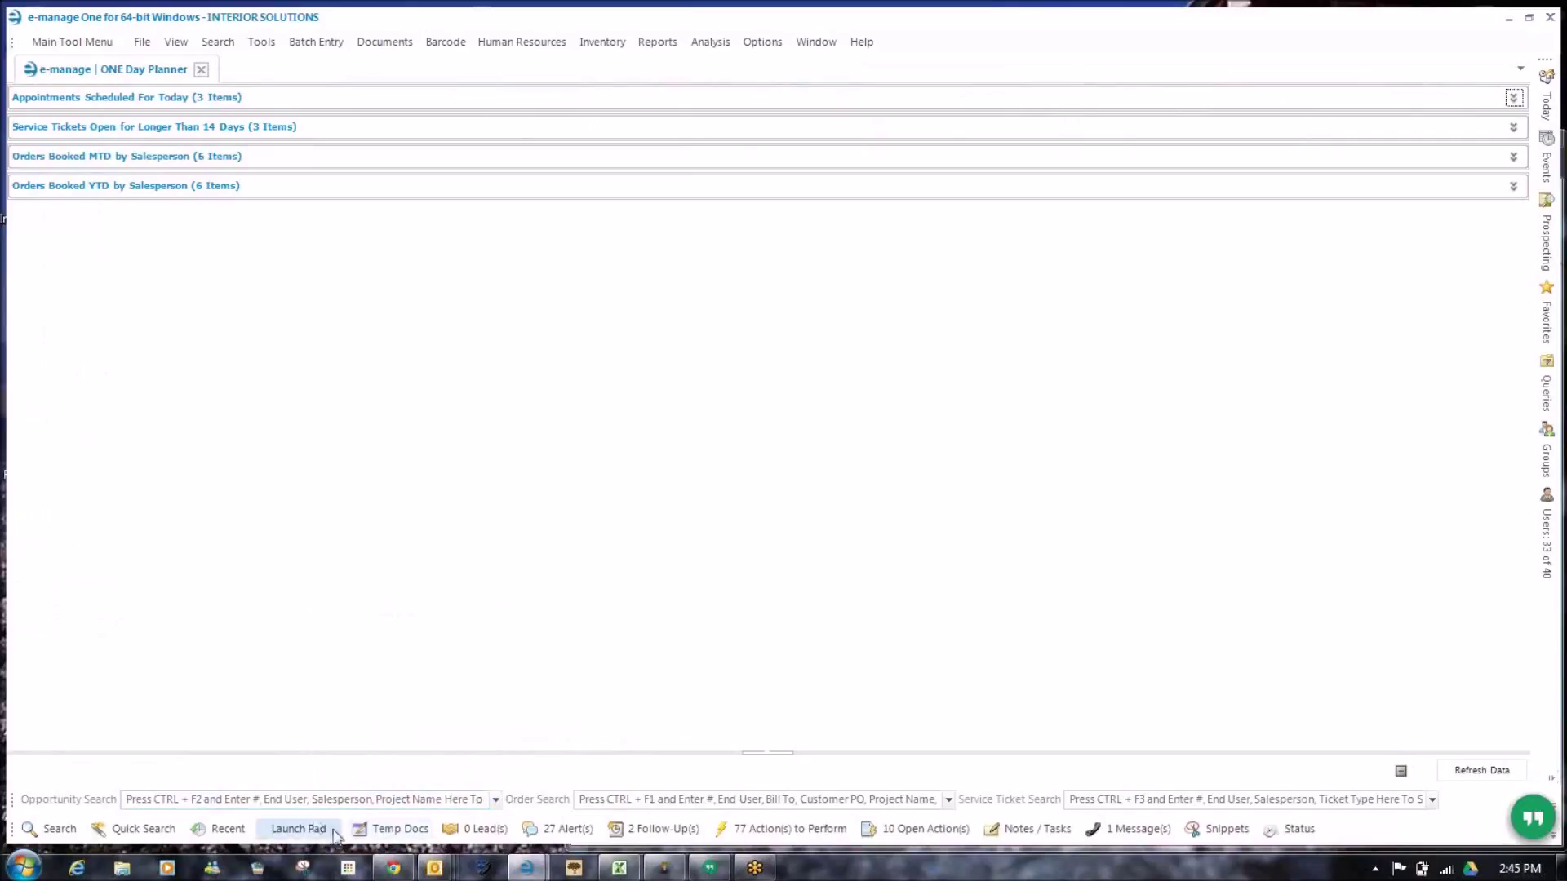
left_click(241, 830)
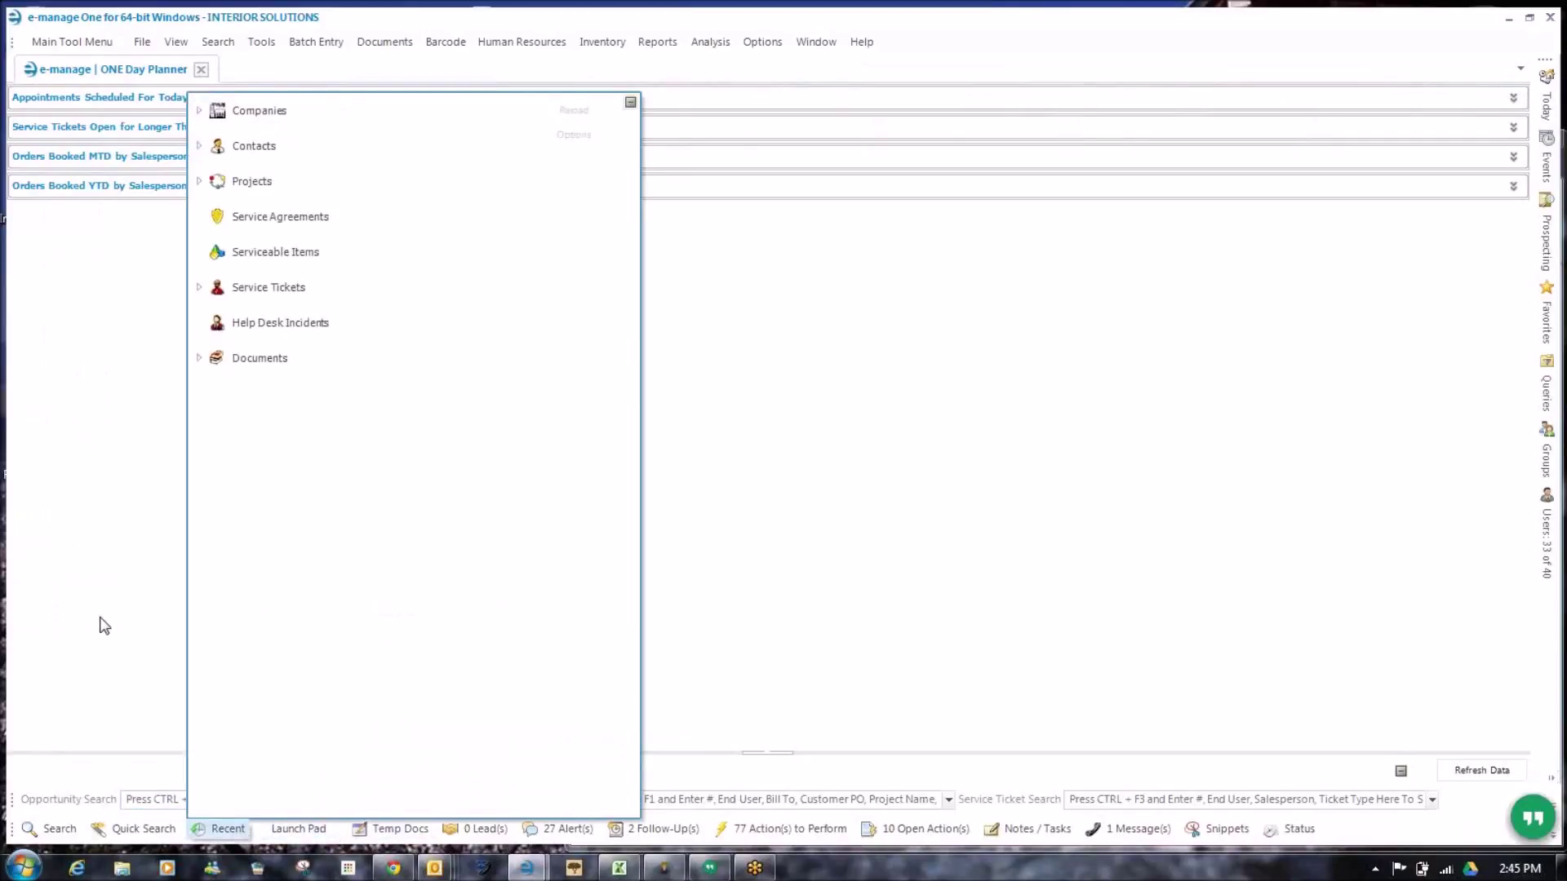
left_click(199, 181)
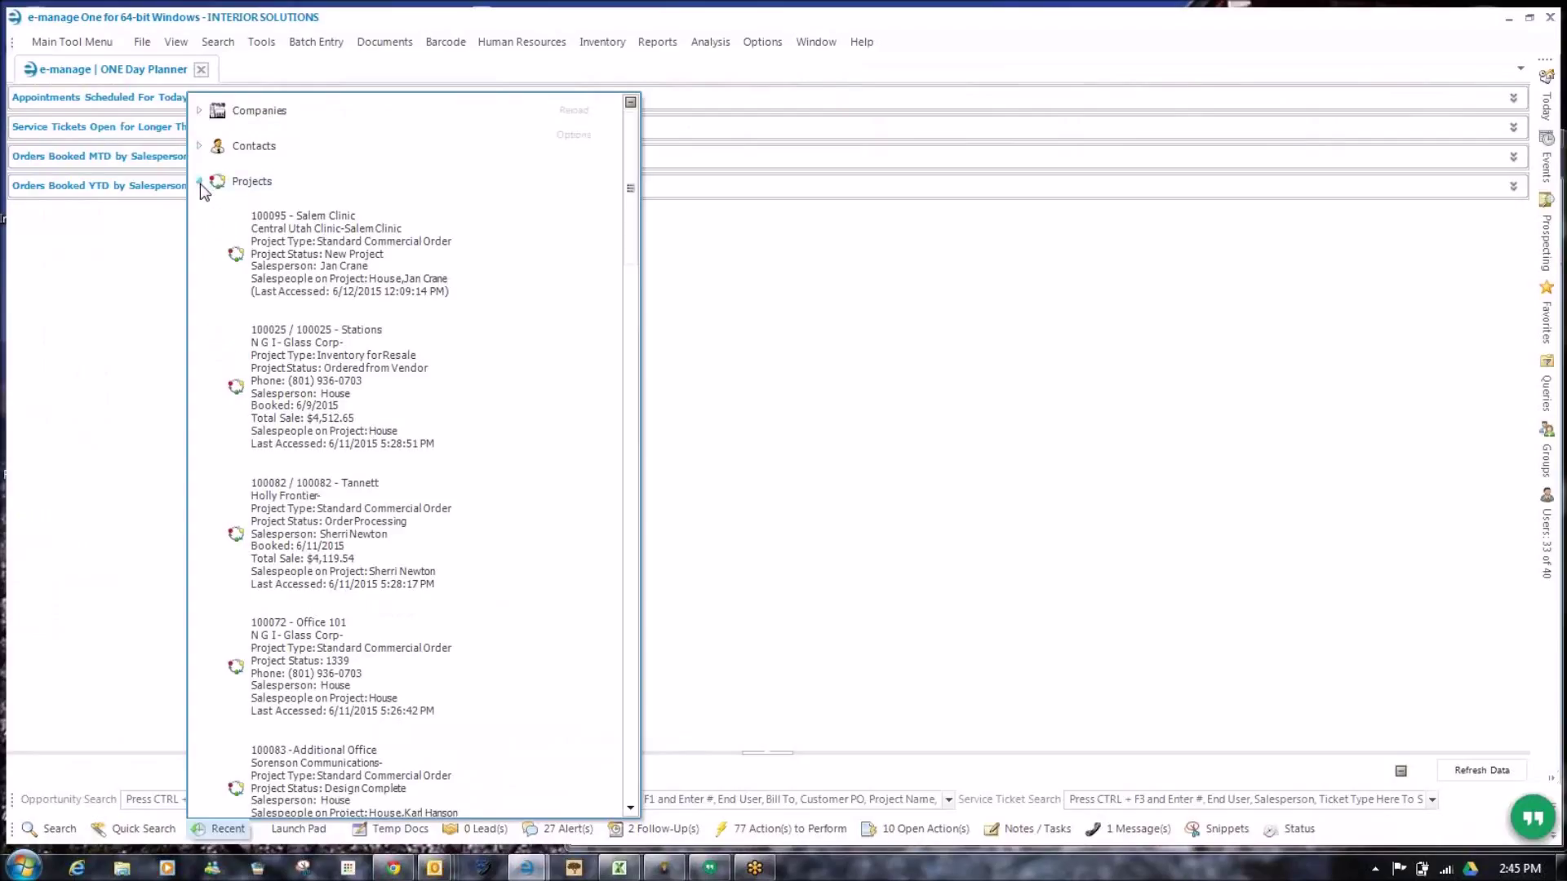
right_click(320, 263)
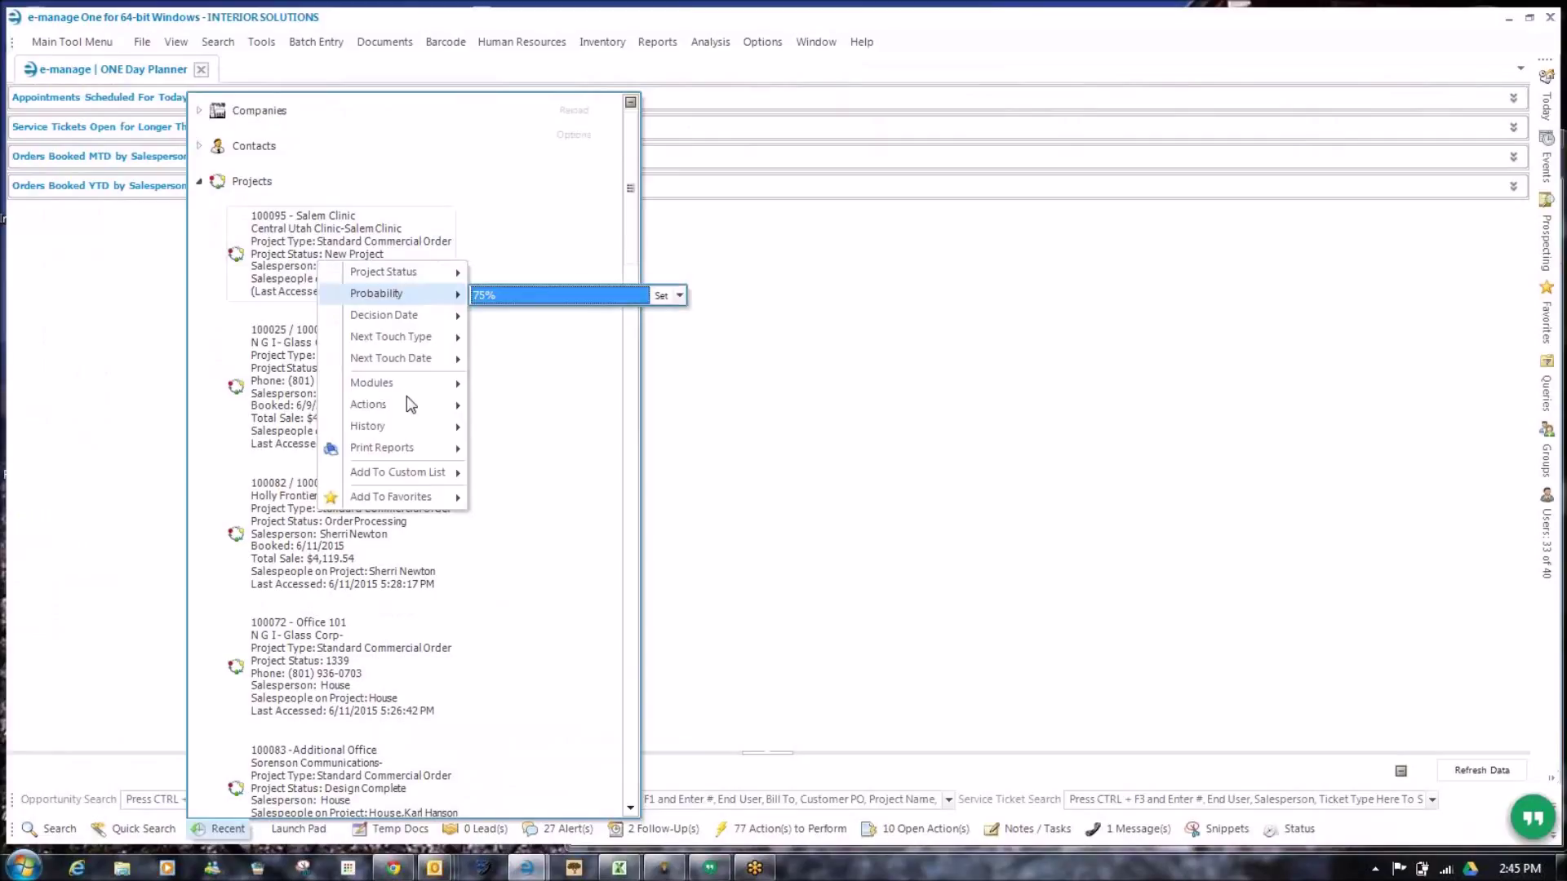
mouse_move(423, 393)
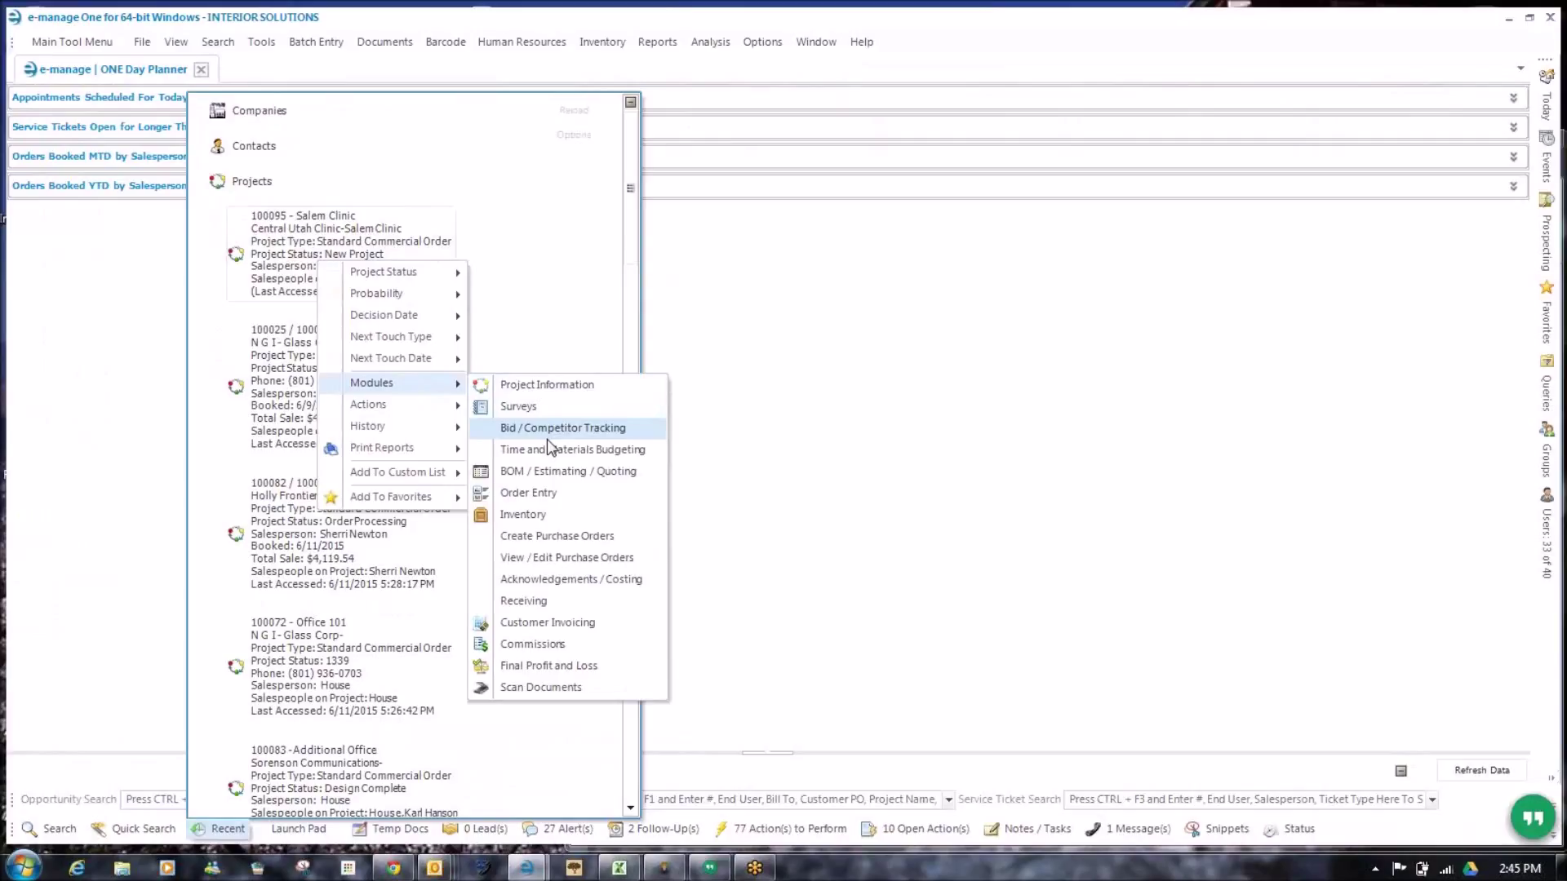
left_click(516, 387)
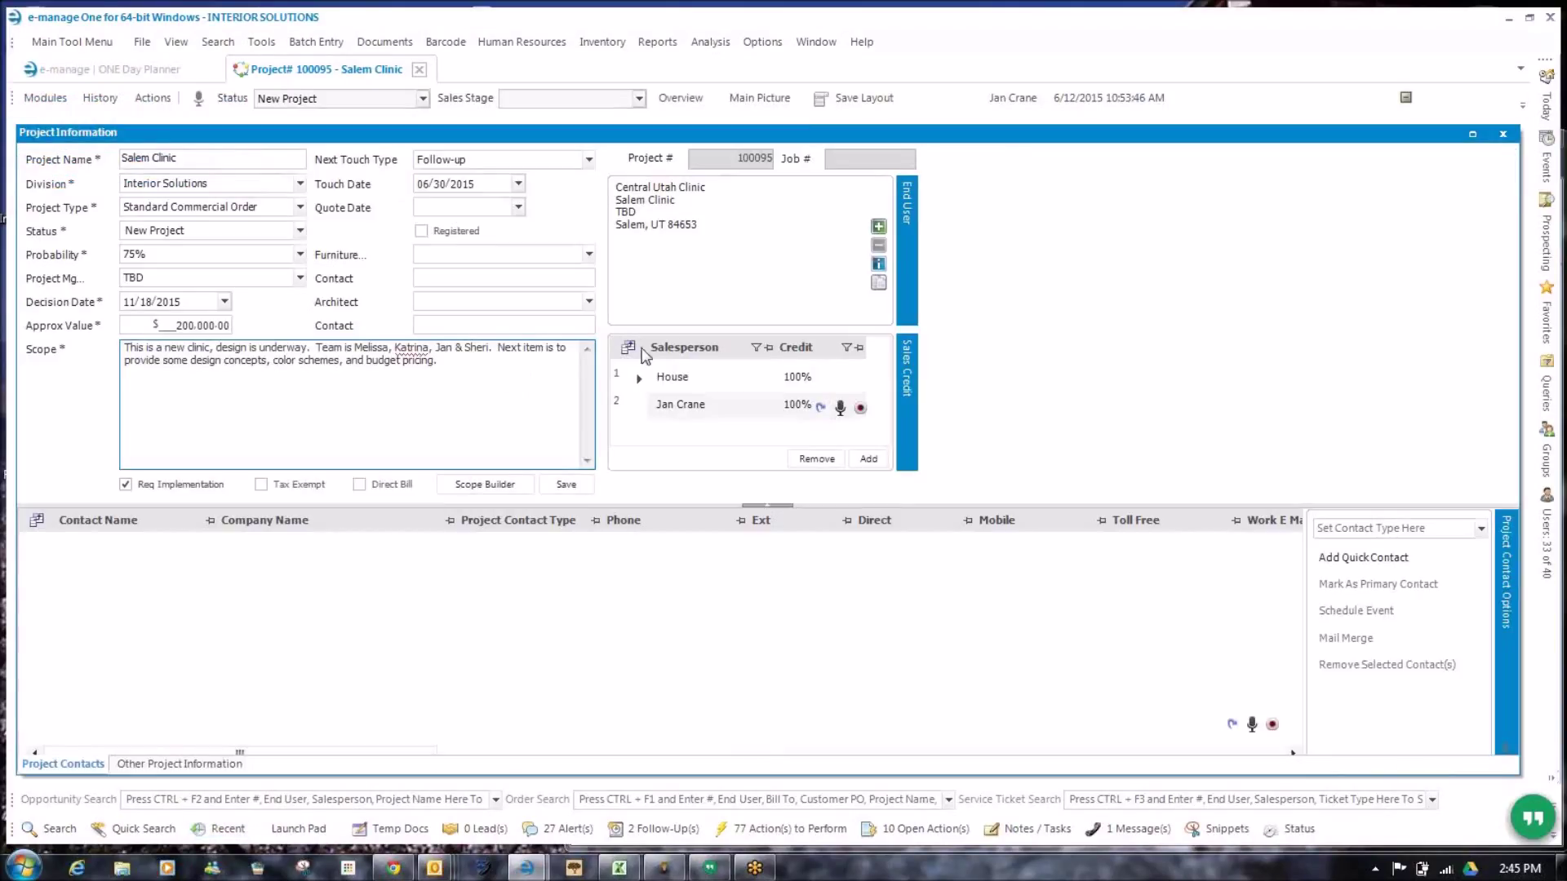
- Open the company record of the project's end user, Central Utah Clinic, and mark it as On Credit Hold
left_click(878, 265)
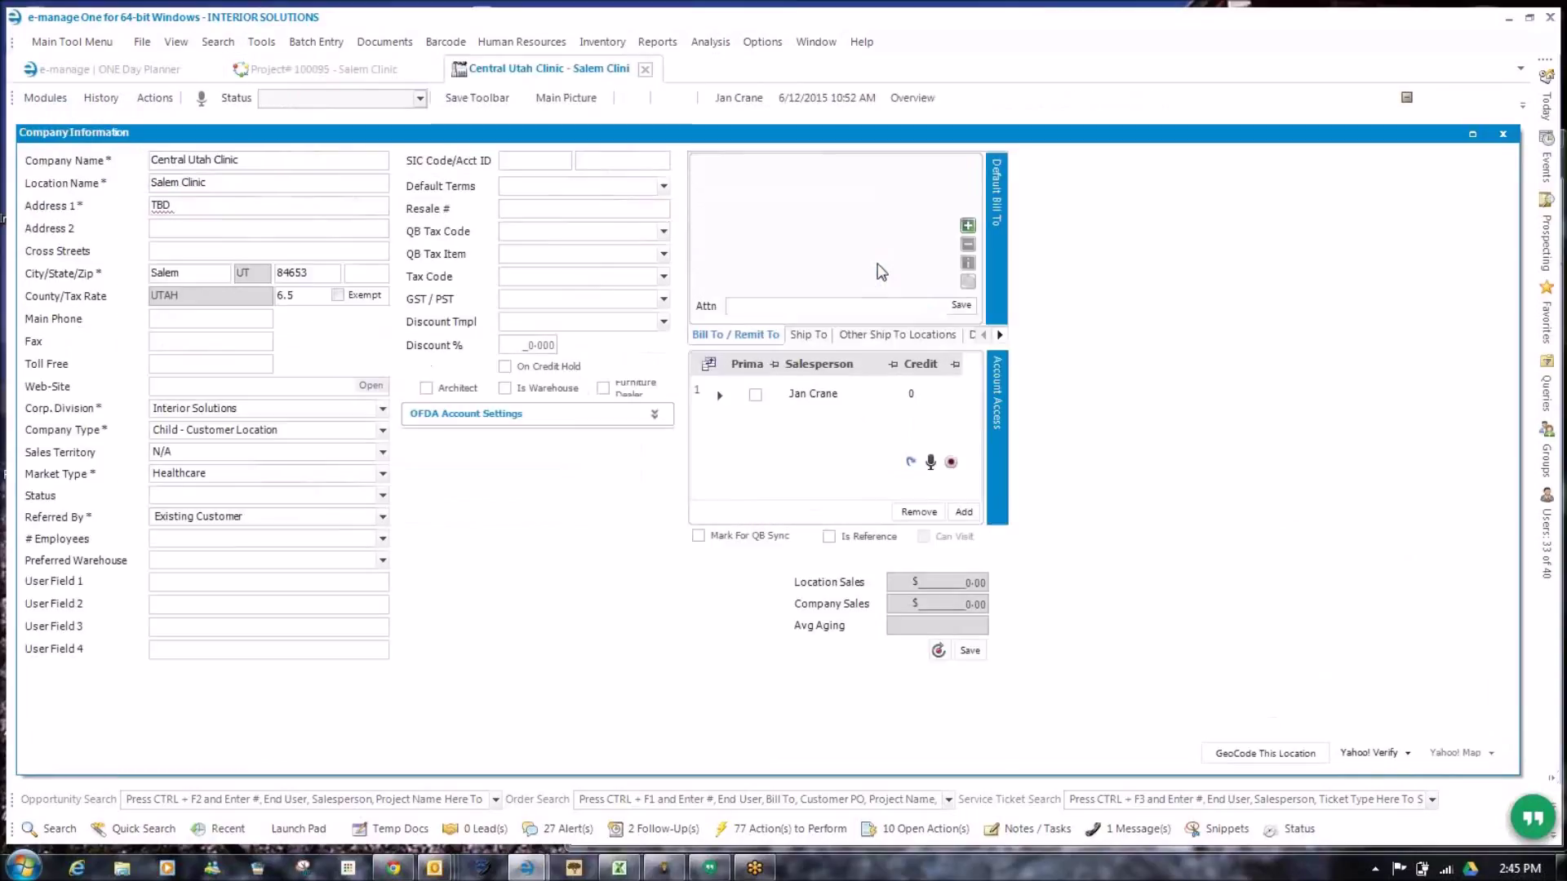
left_click(506, 367)
left_click_drag(386, 193, 420, 245)
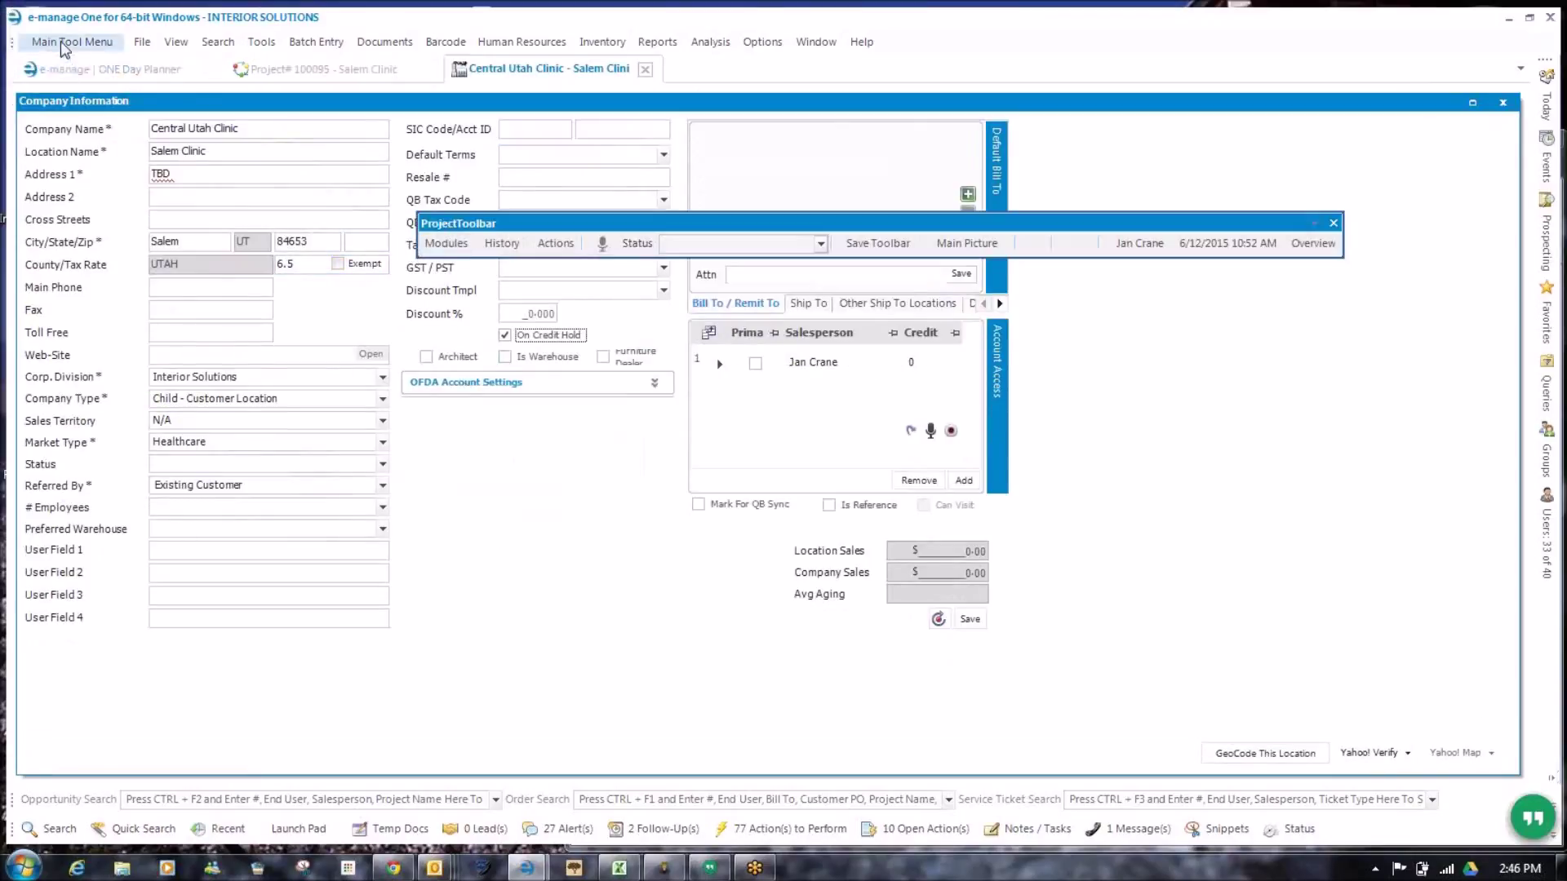
- Return to the Salem Clinic project and start submitting an action item request for it
left_click(315, 69)
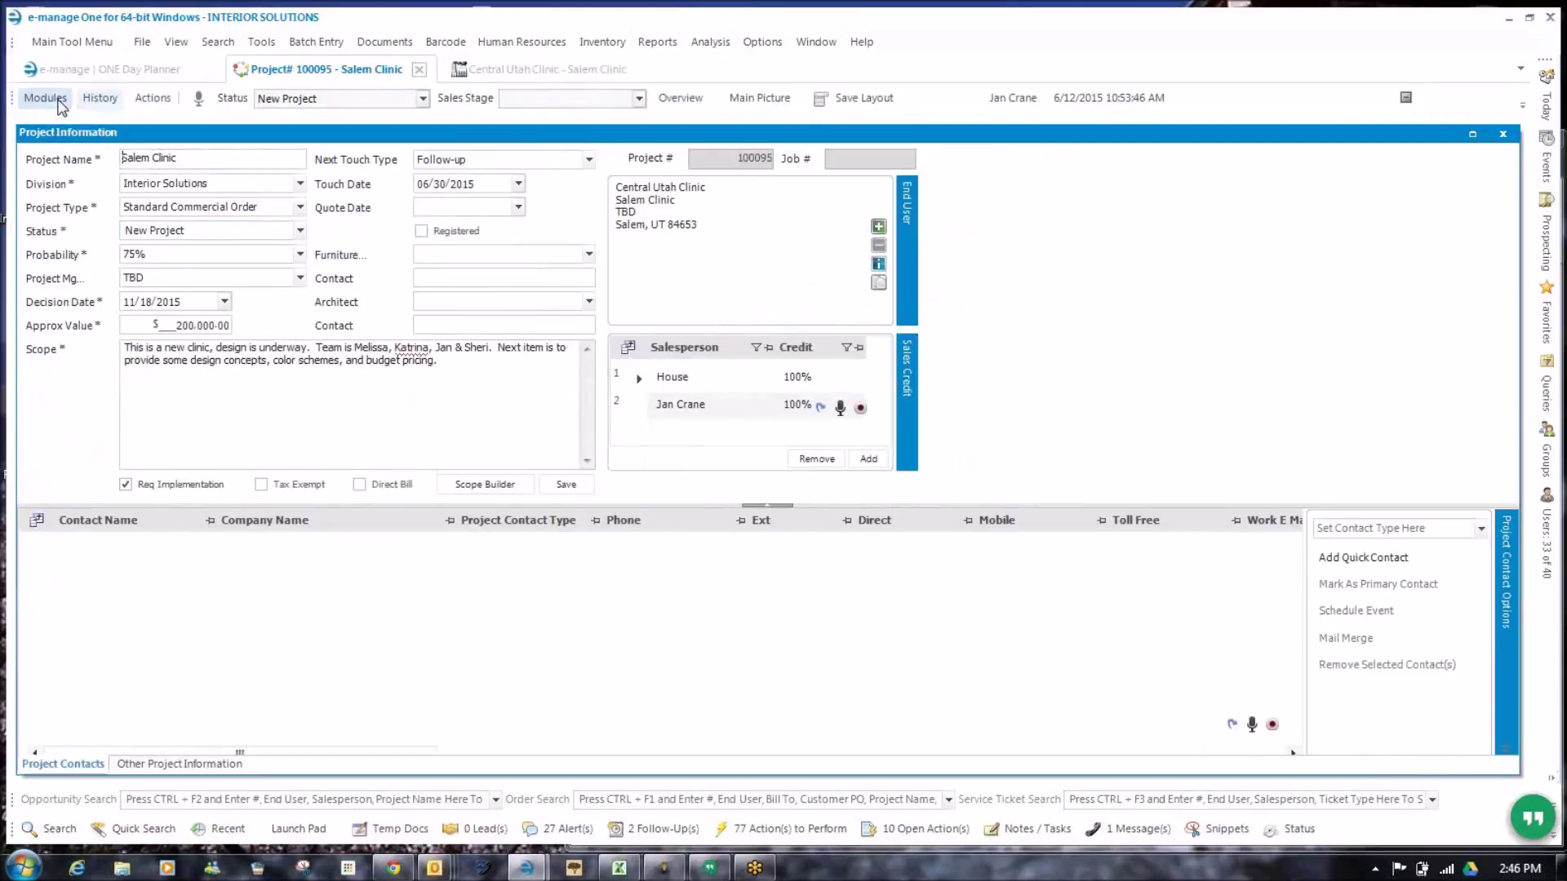
left_click(59, 104)
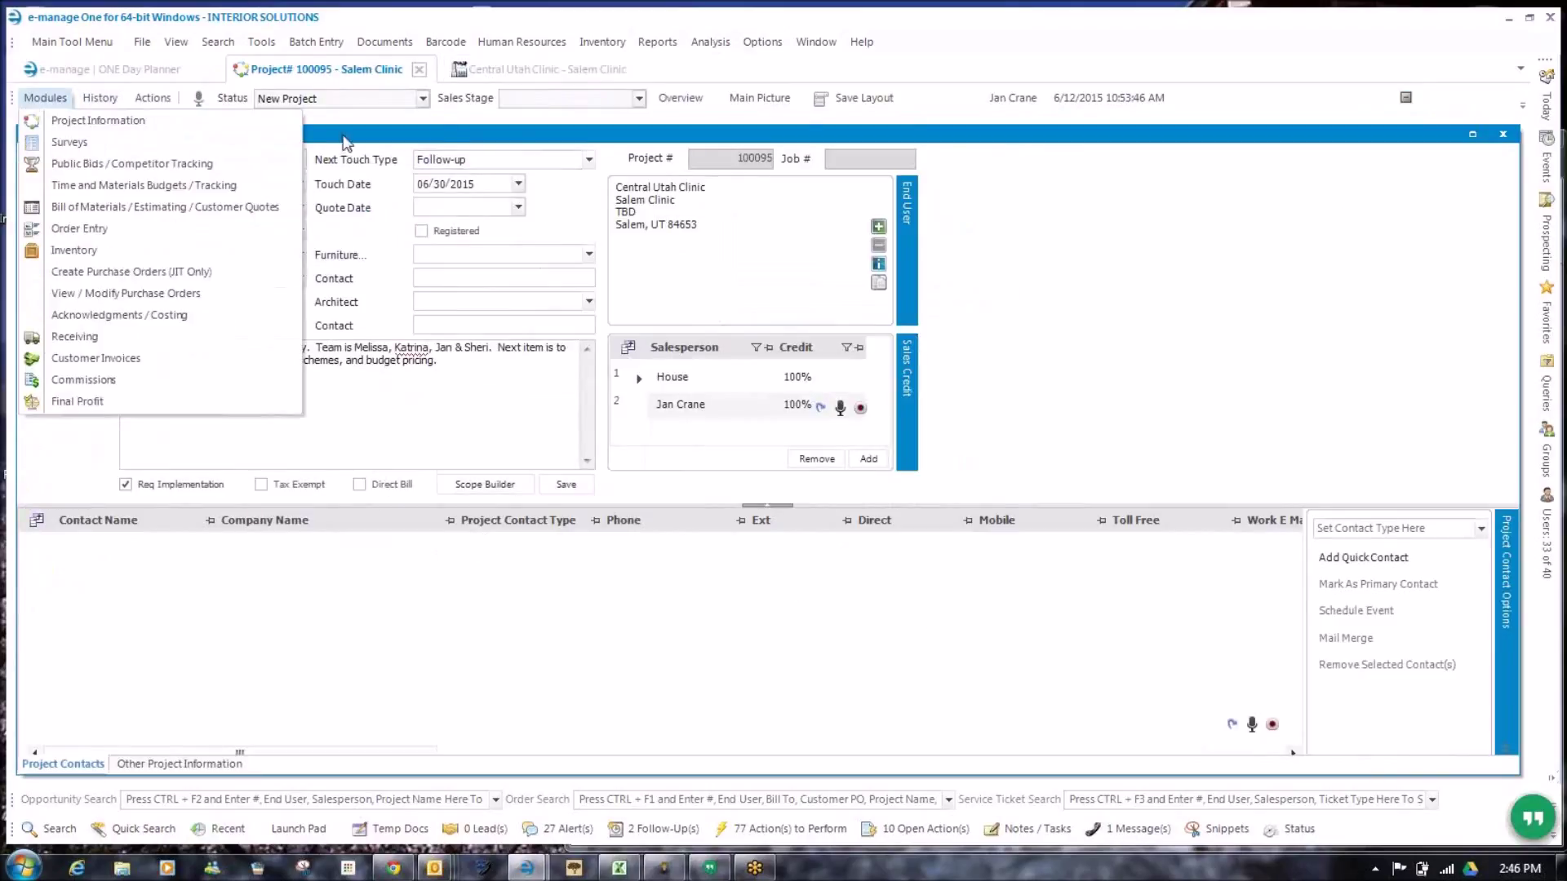
left_click(142, 102)
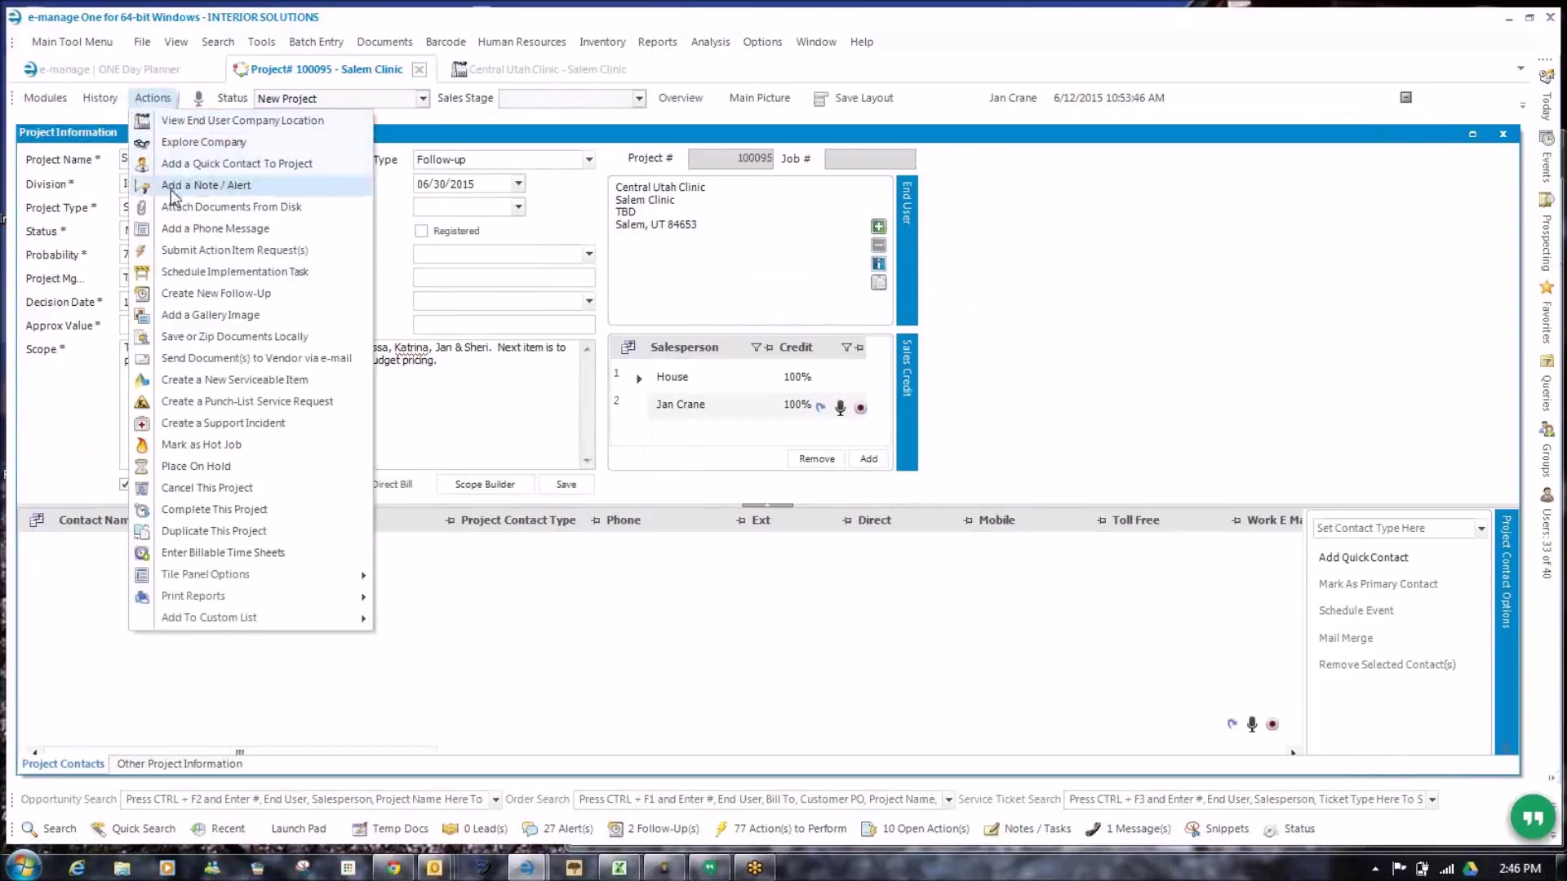
left_click(184, 253)
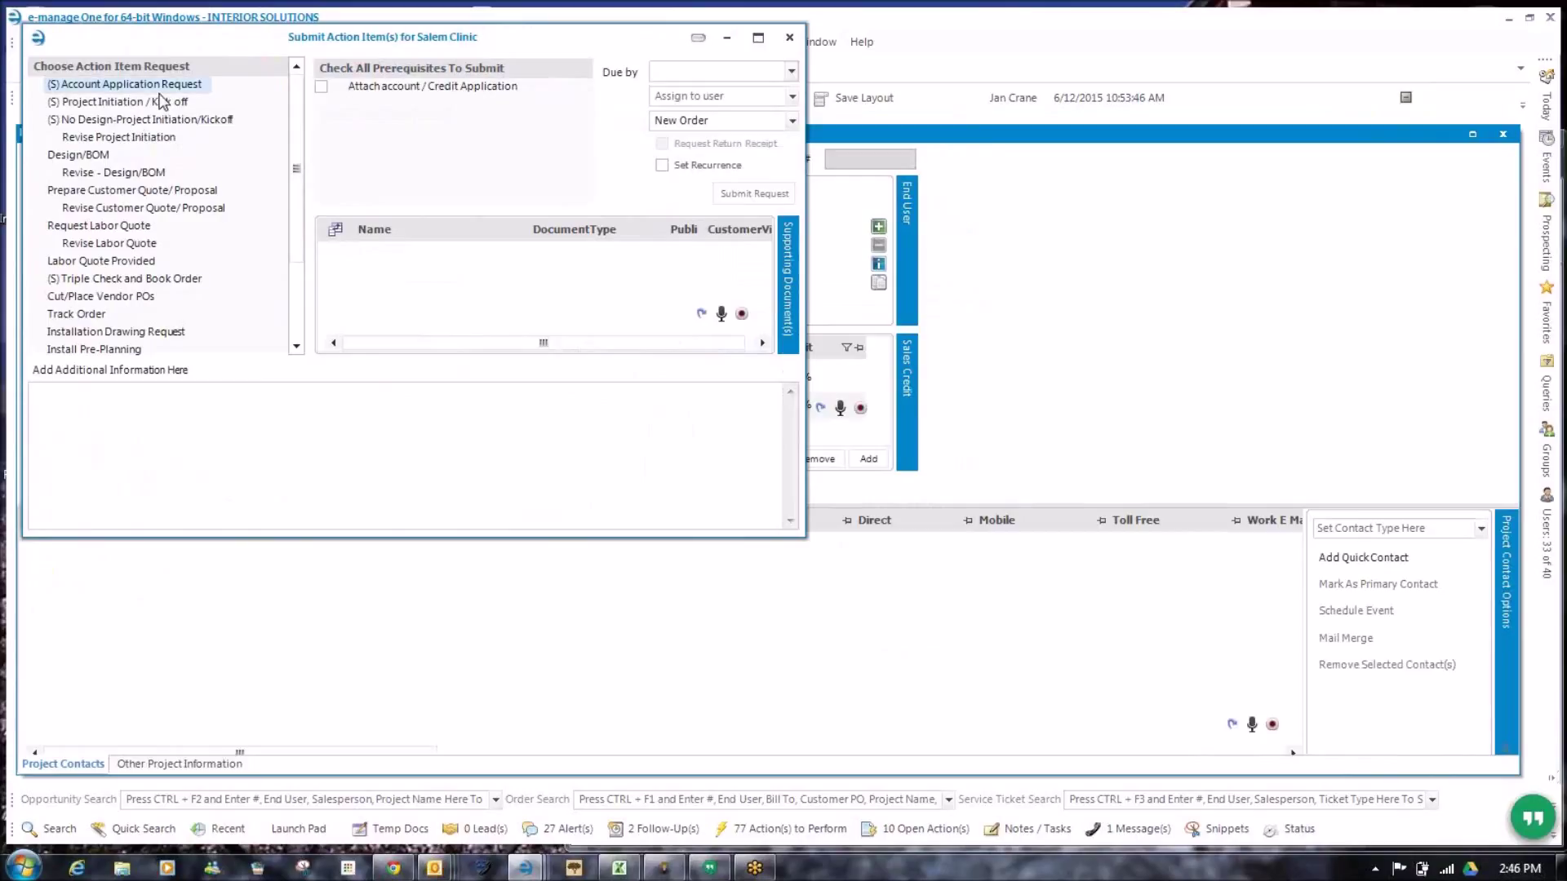
- Review the prerequisites for (S) Project Initiation / Kick off, (S) No Design-Project Initiation/Kickoff and Revise Project Initiation
left_click(167, 104)
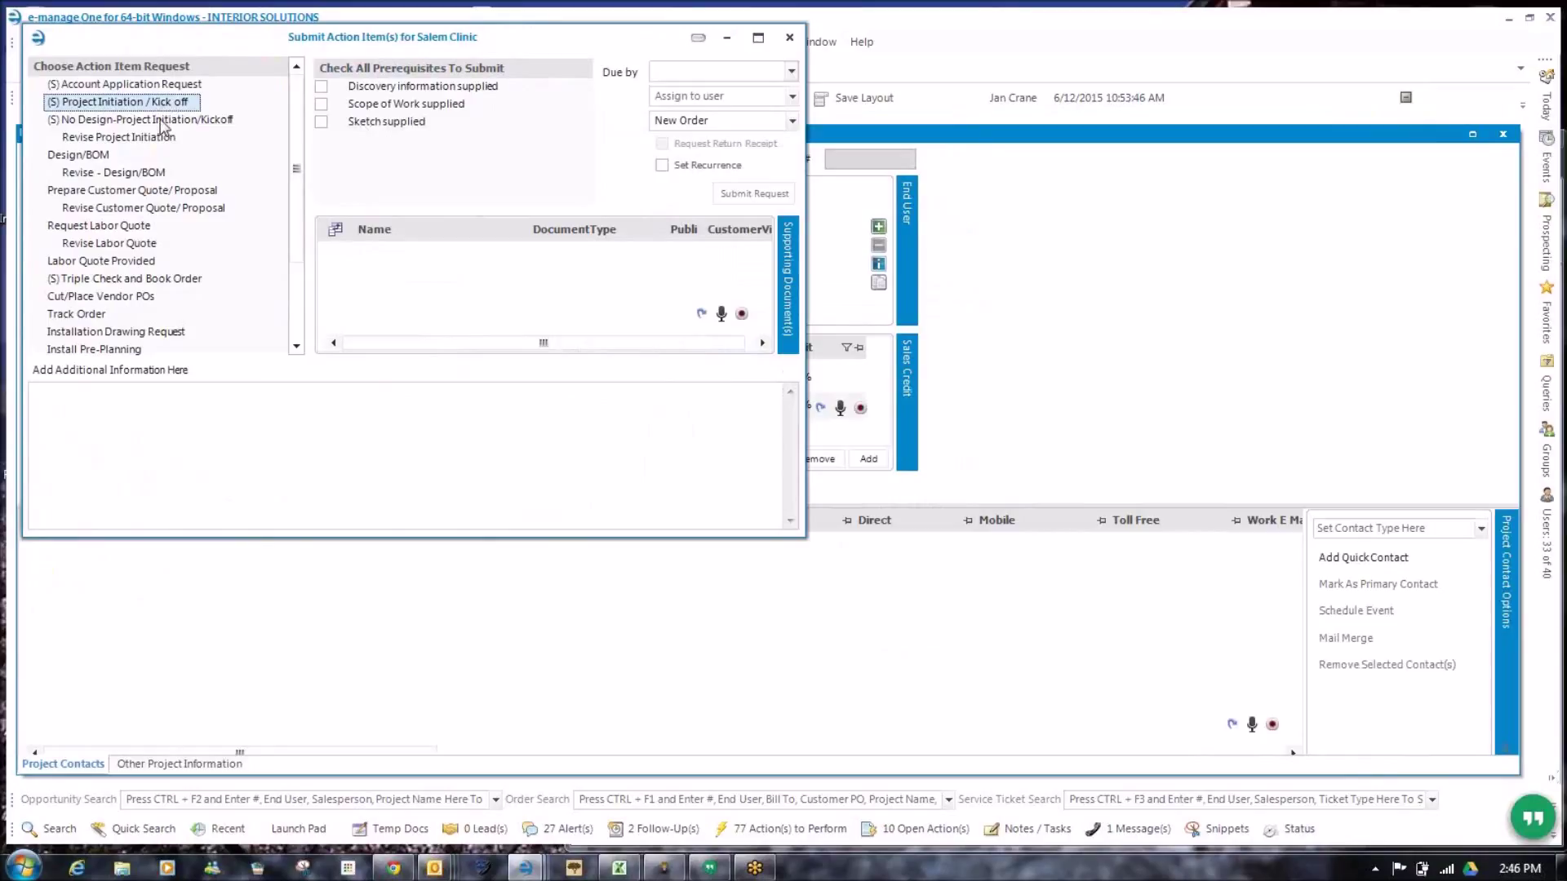
left_click(163, 121)
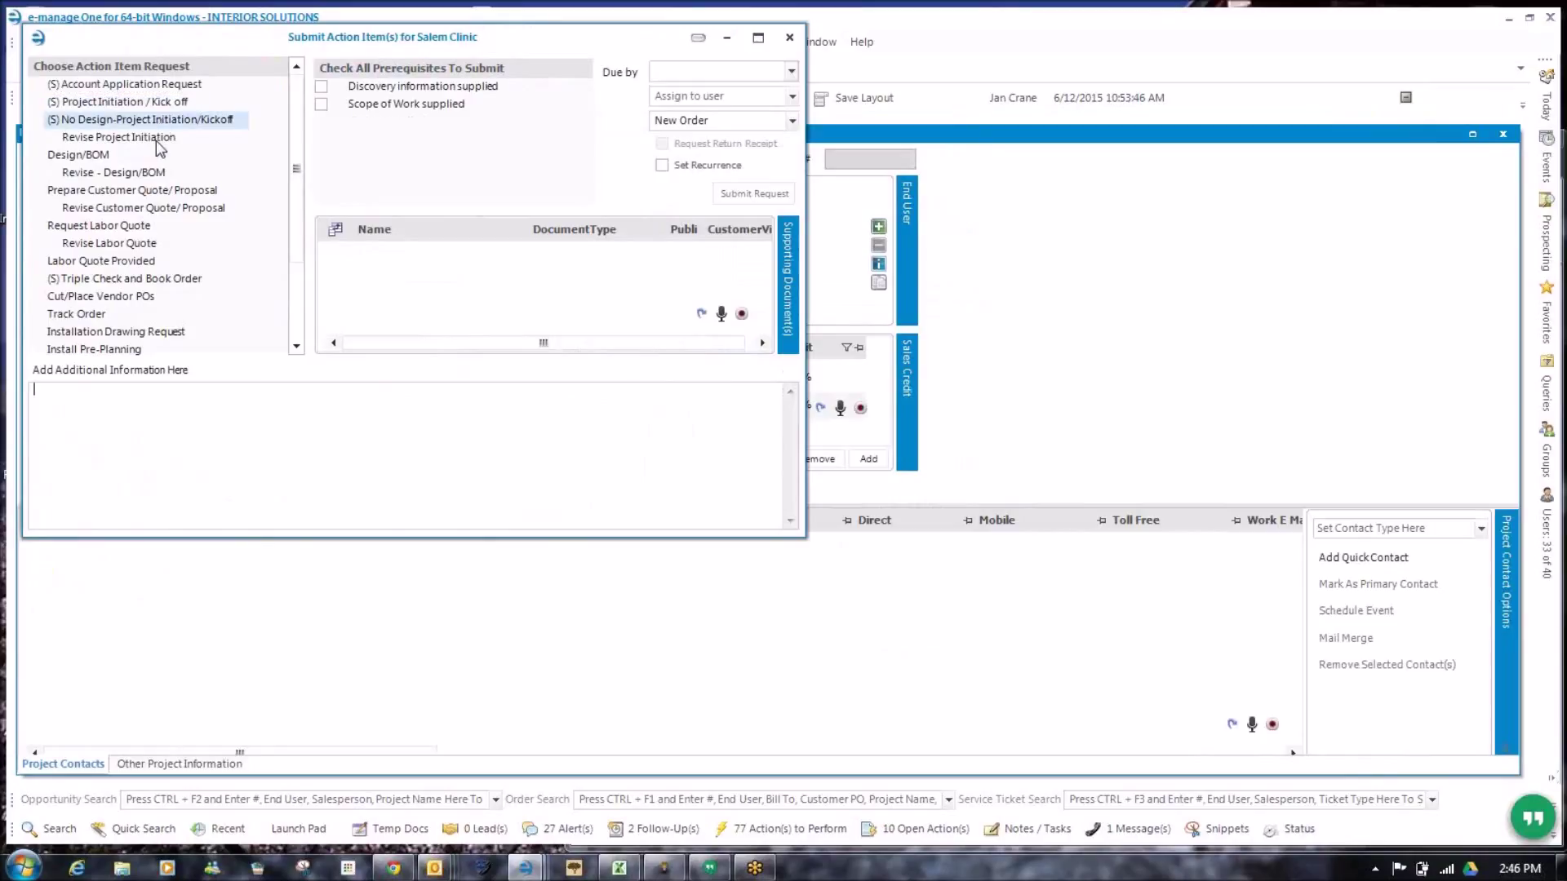
left_click(156, 140)
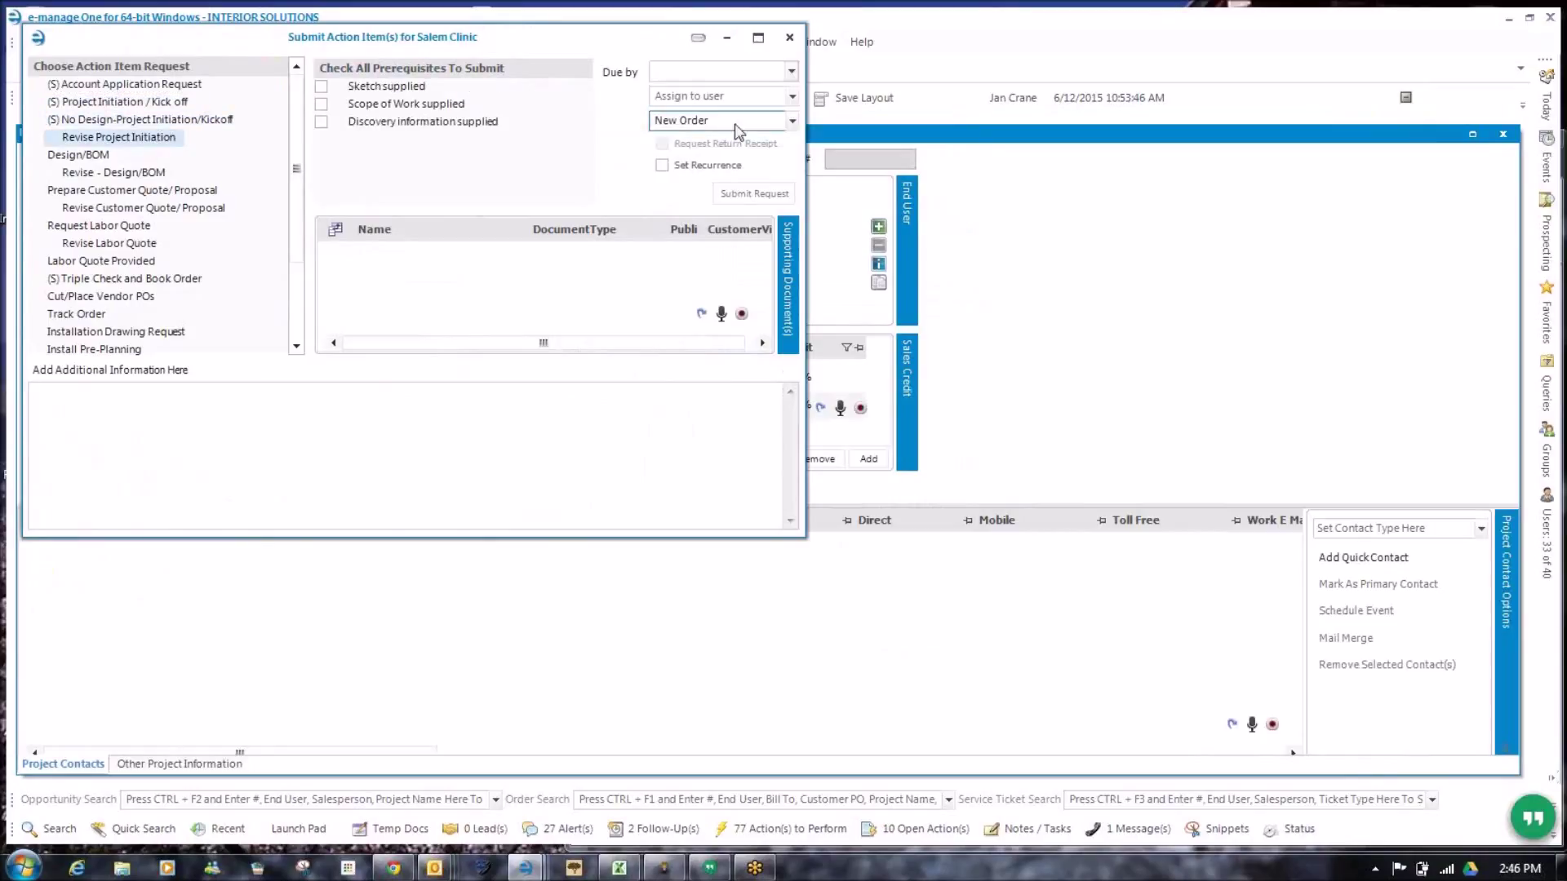
- Review the prerequisites for Revise Customer Quote/ Proposal and close the action item submission window
left_click(124, 211)
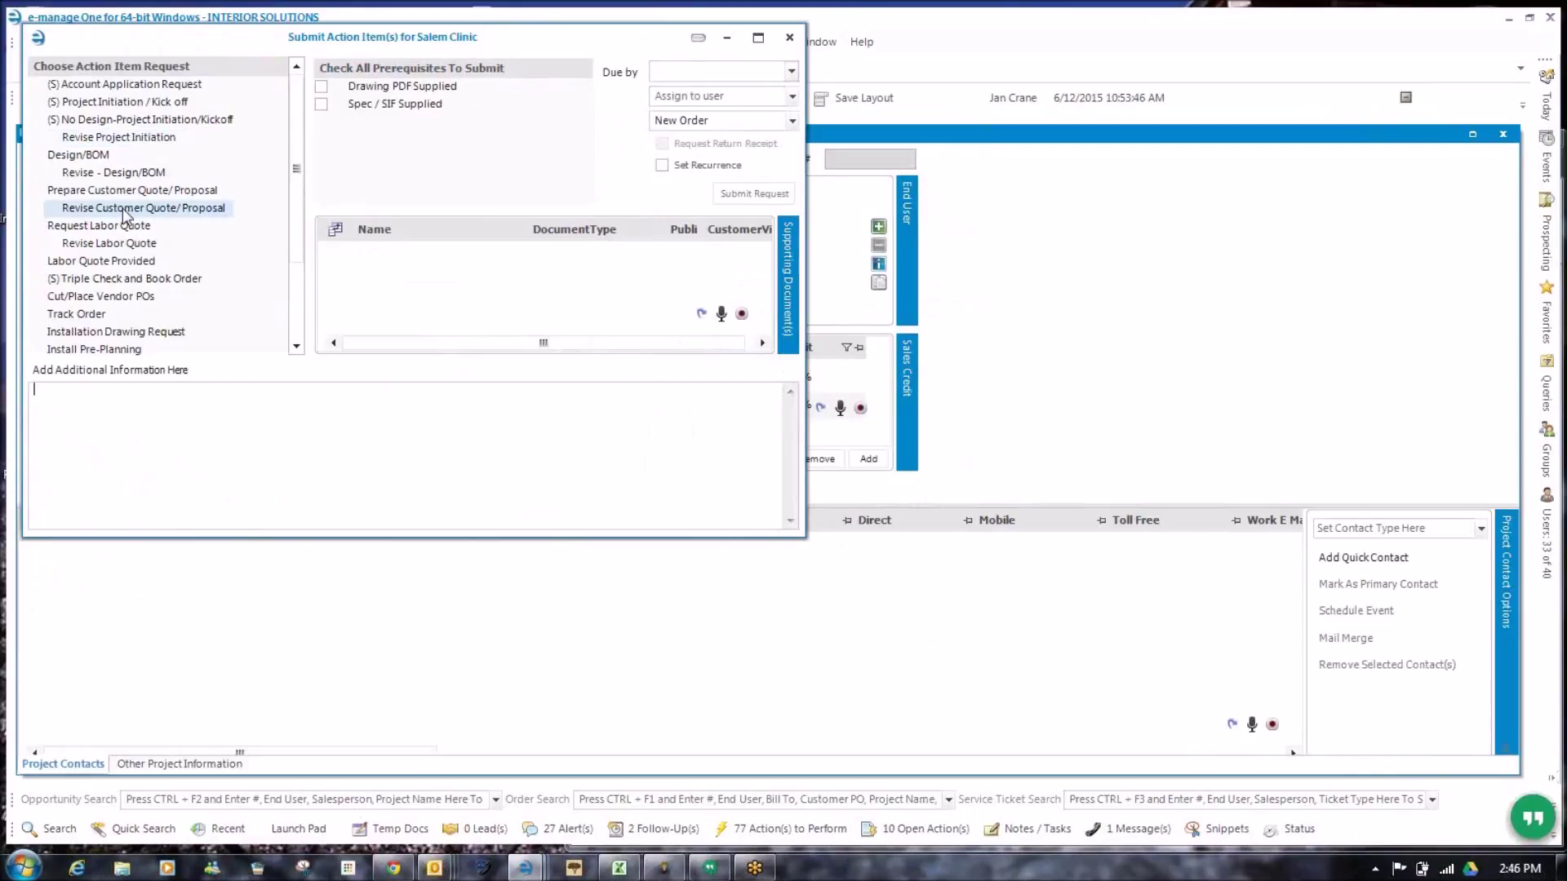
left_click(789, 41)
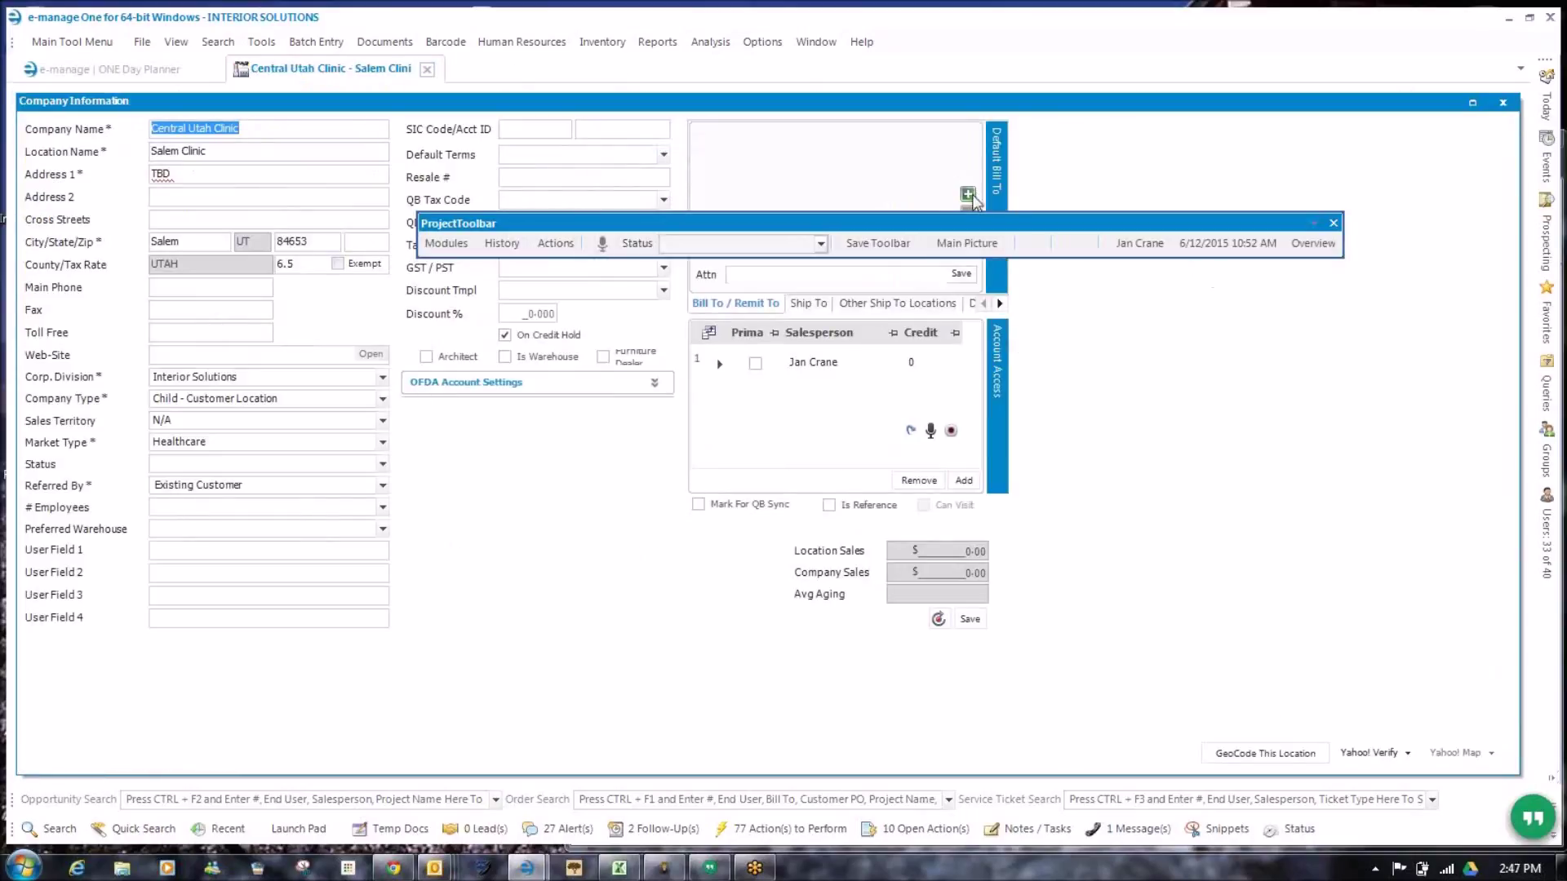
- Dock the floating toolbar above the Central Utah Clinic company record and save the company with On Credit Hold enabled
left_click_drag(968, 215, 904, 49)
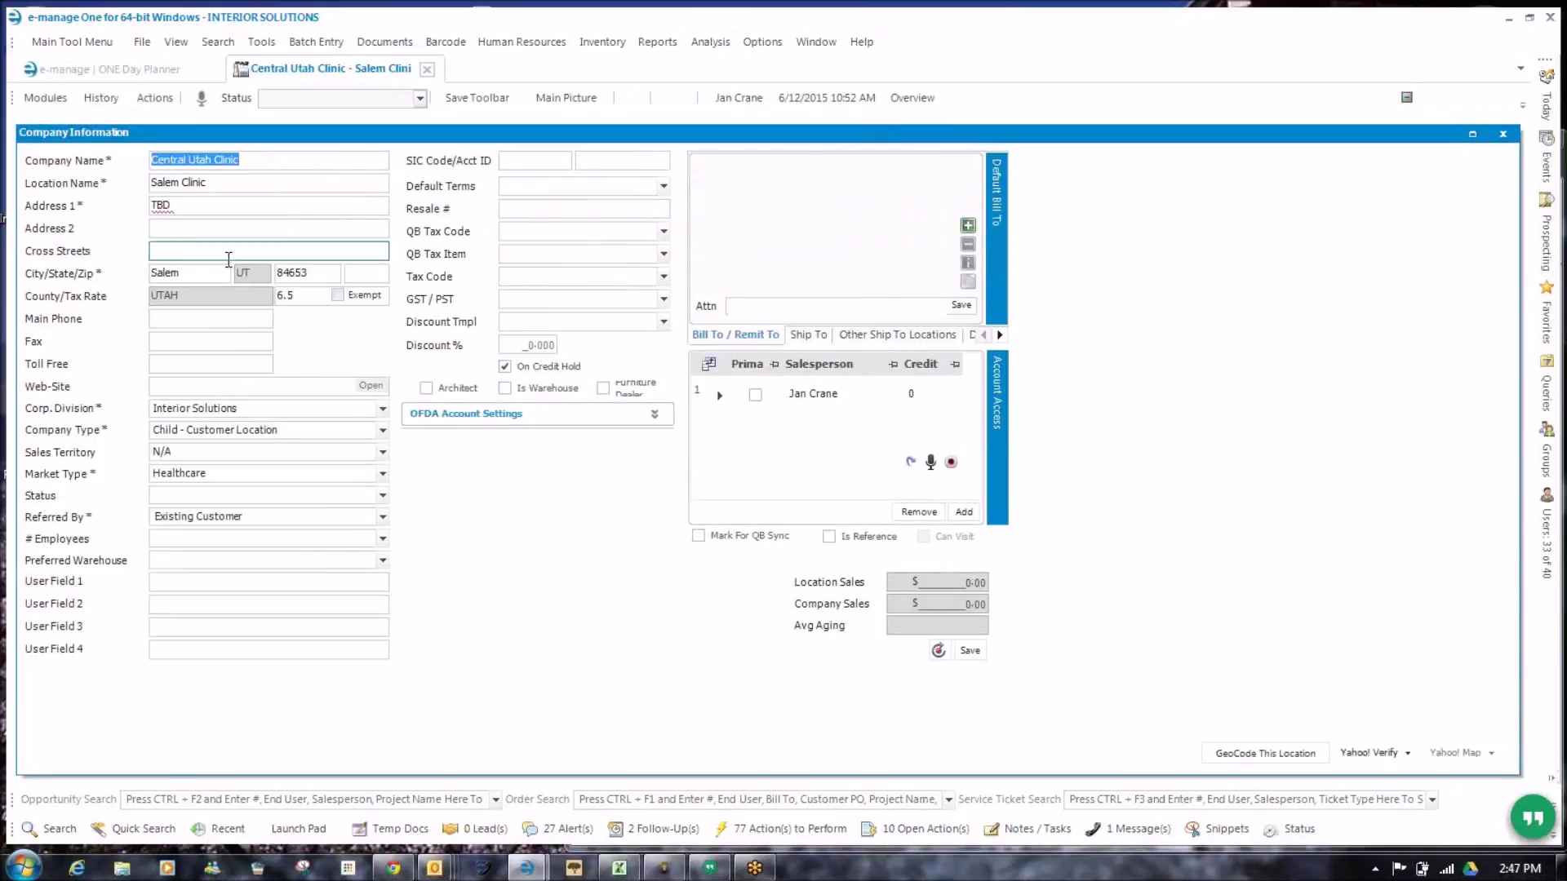
left_click(219, 829)
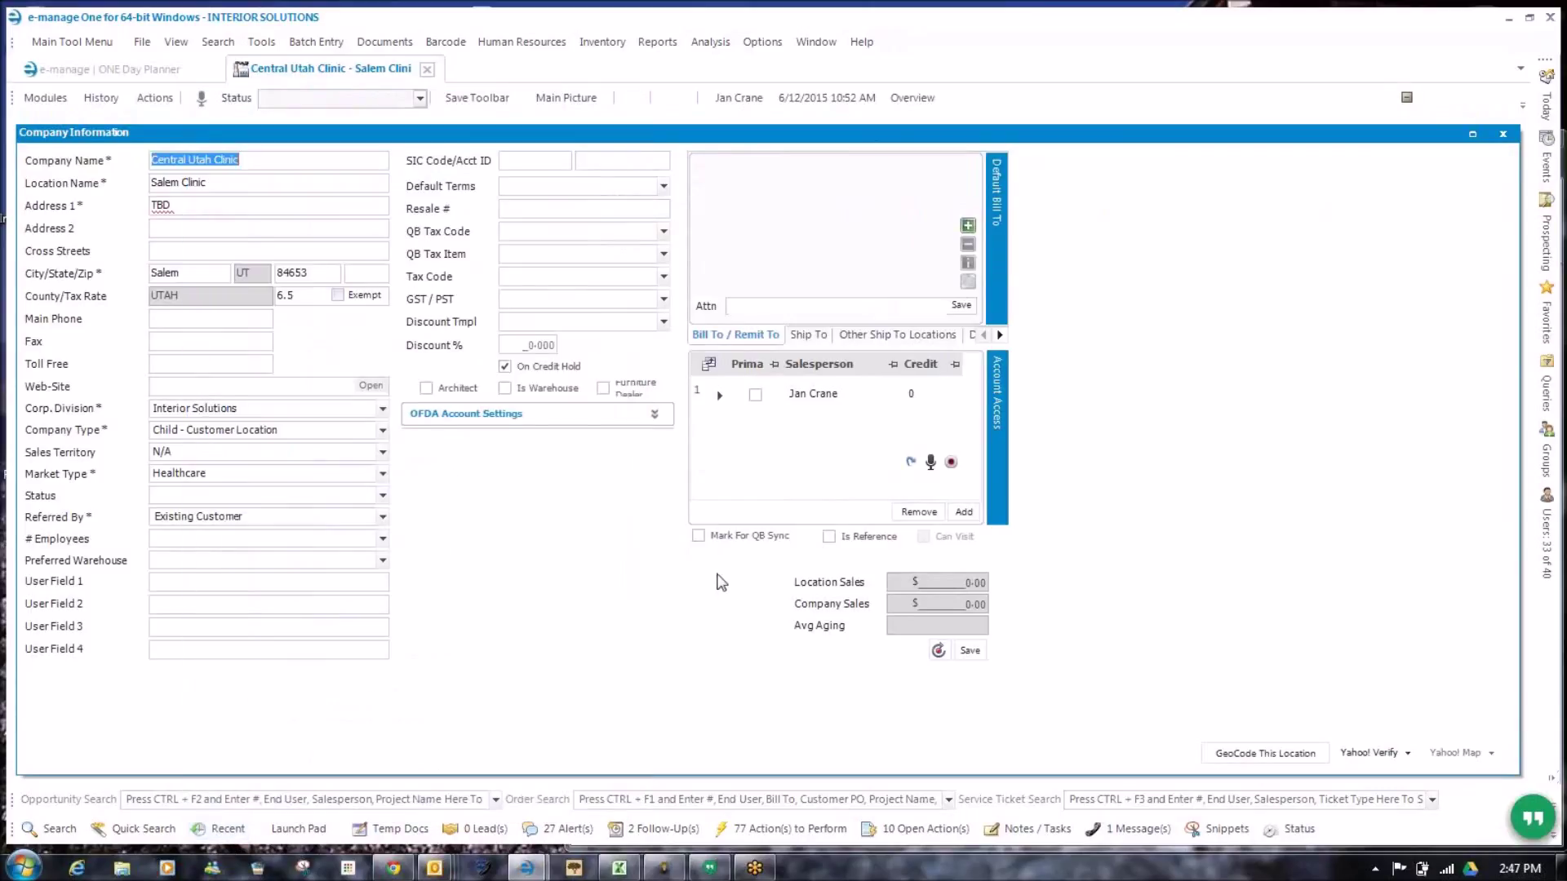
left_click(970, 651)
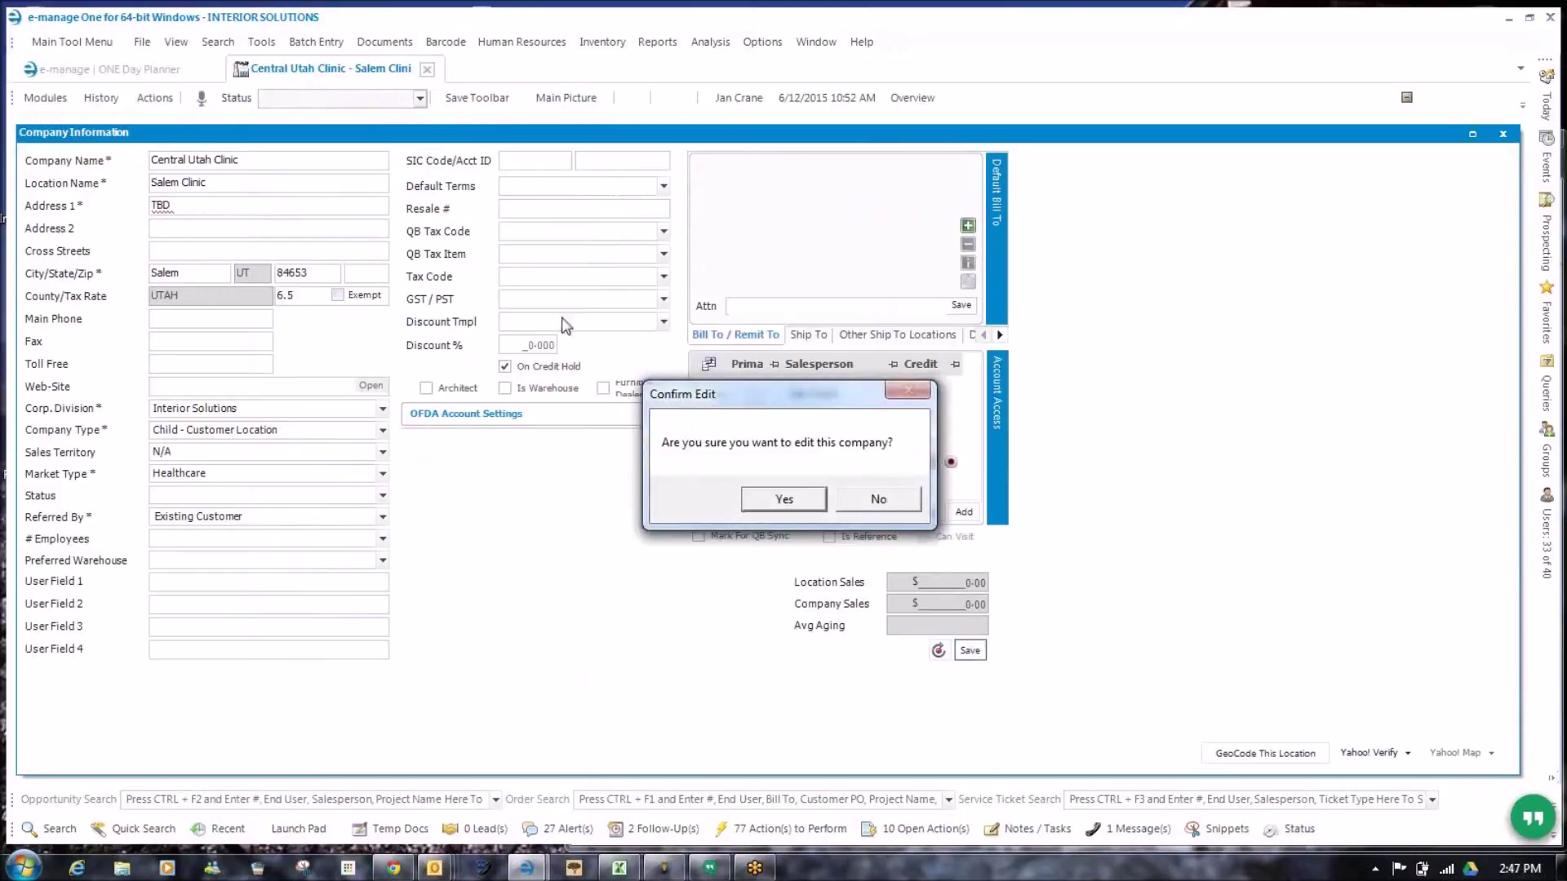
left_click(784, 500)
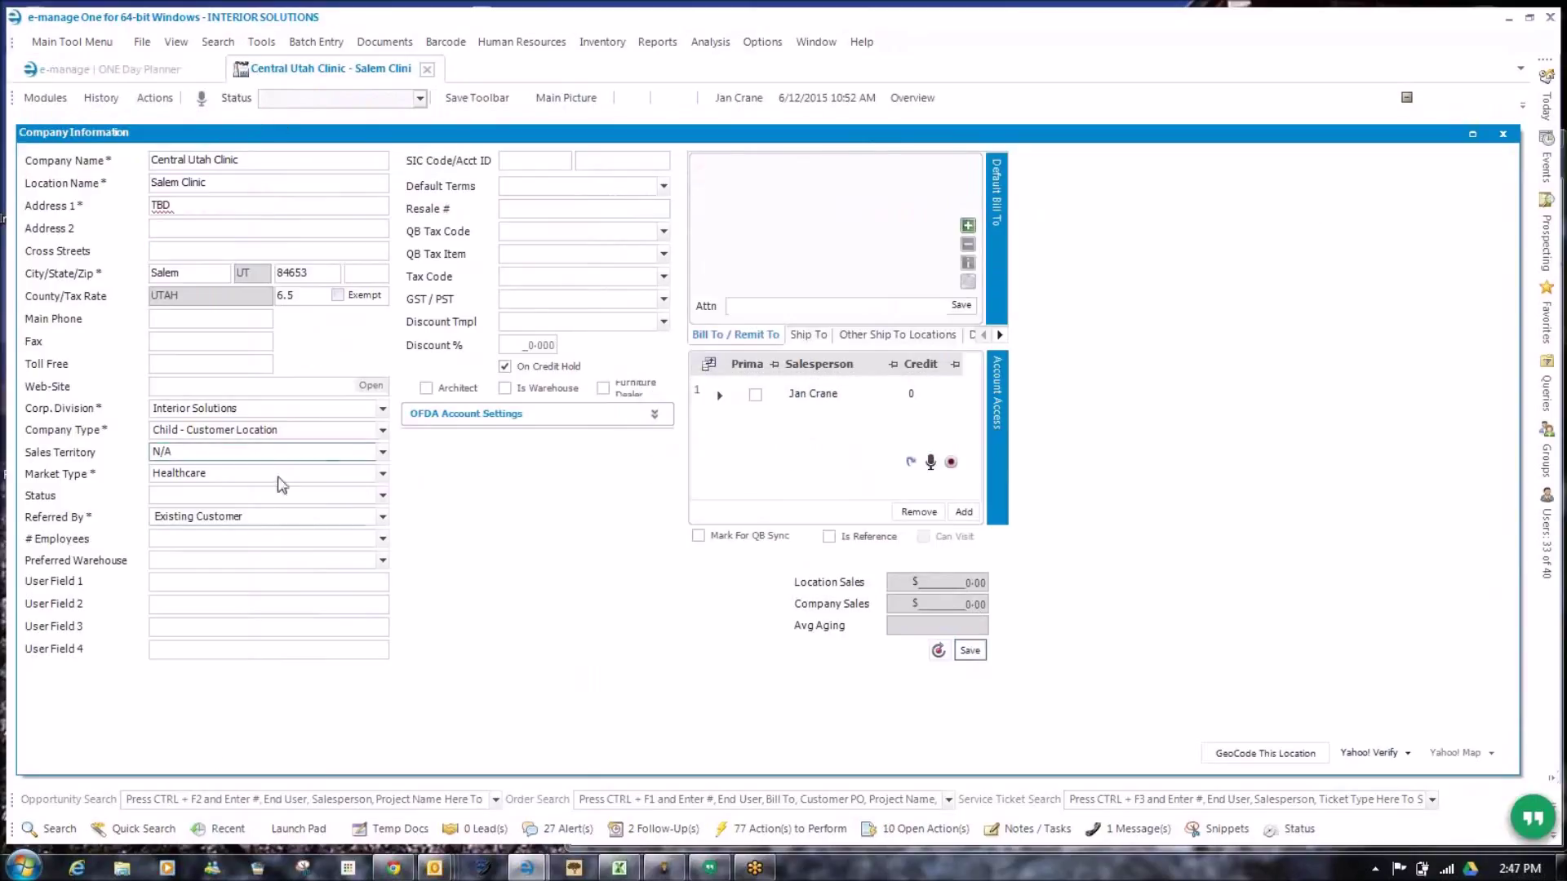
- Reopen the Salem Clinic project and check which action item requests can be submitted while its company is on credit hold
left_click(222, 832)
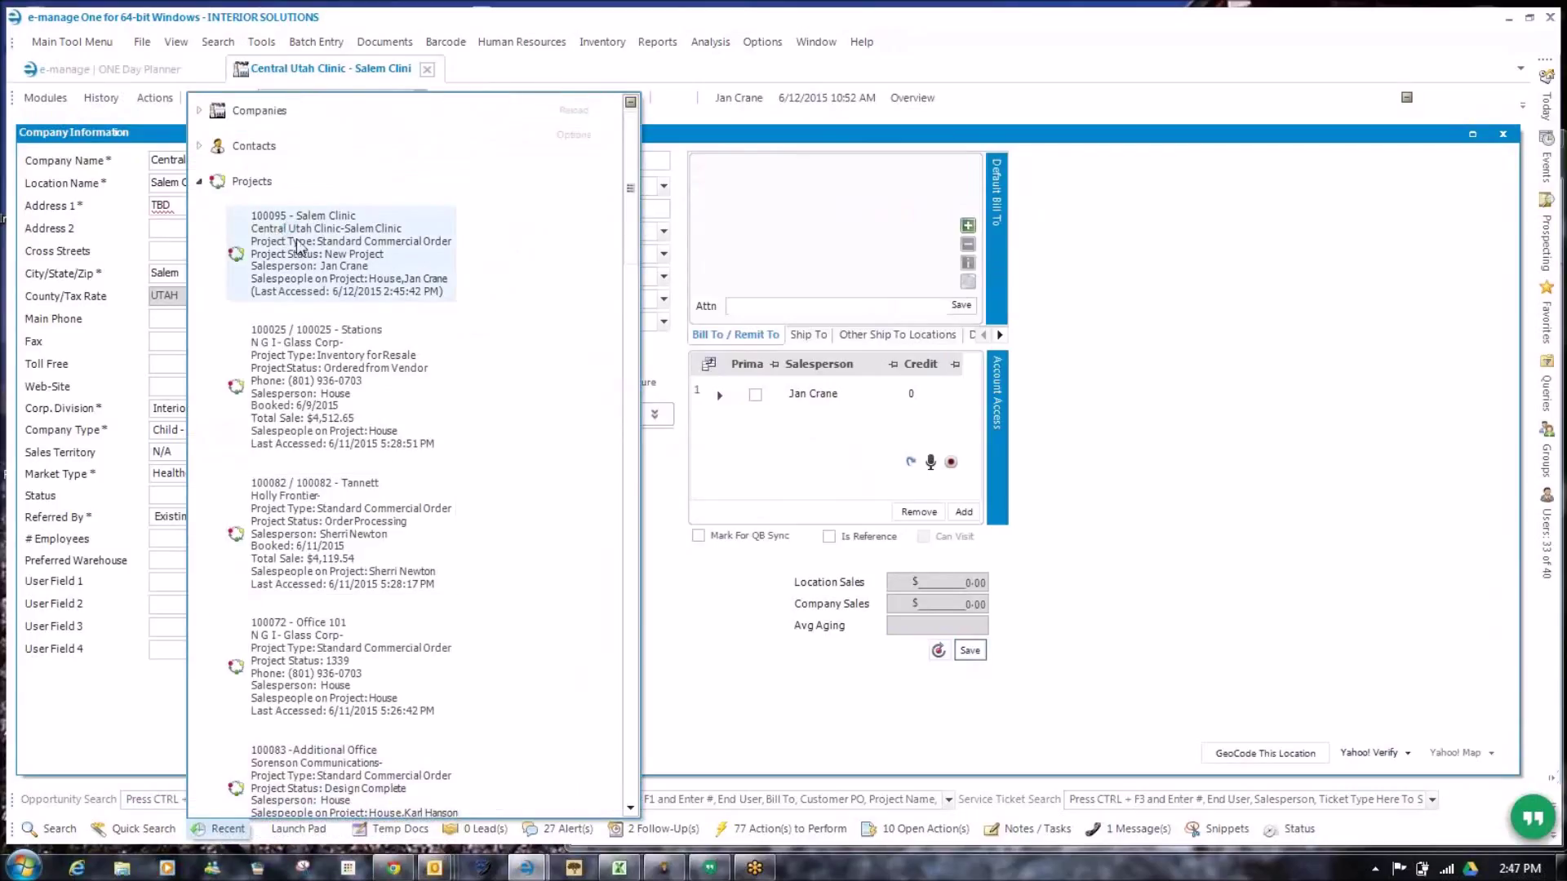
left_click(298, 245)
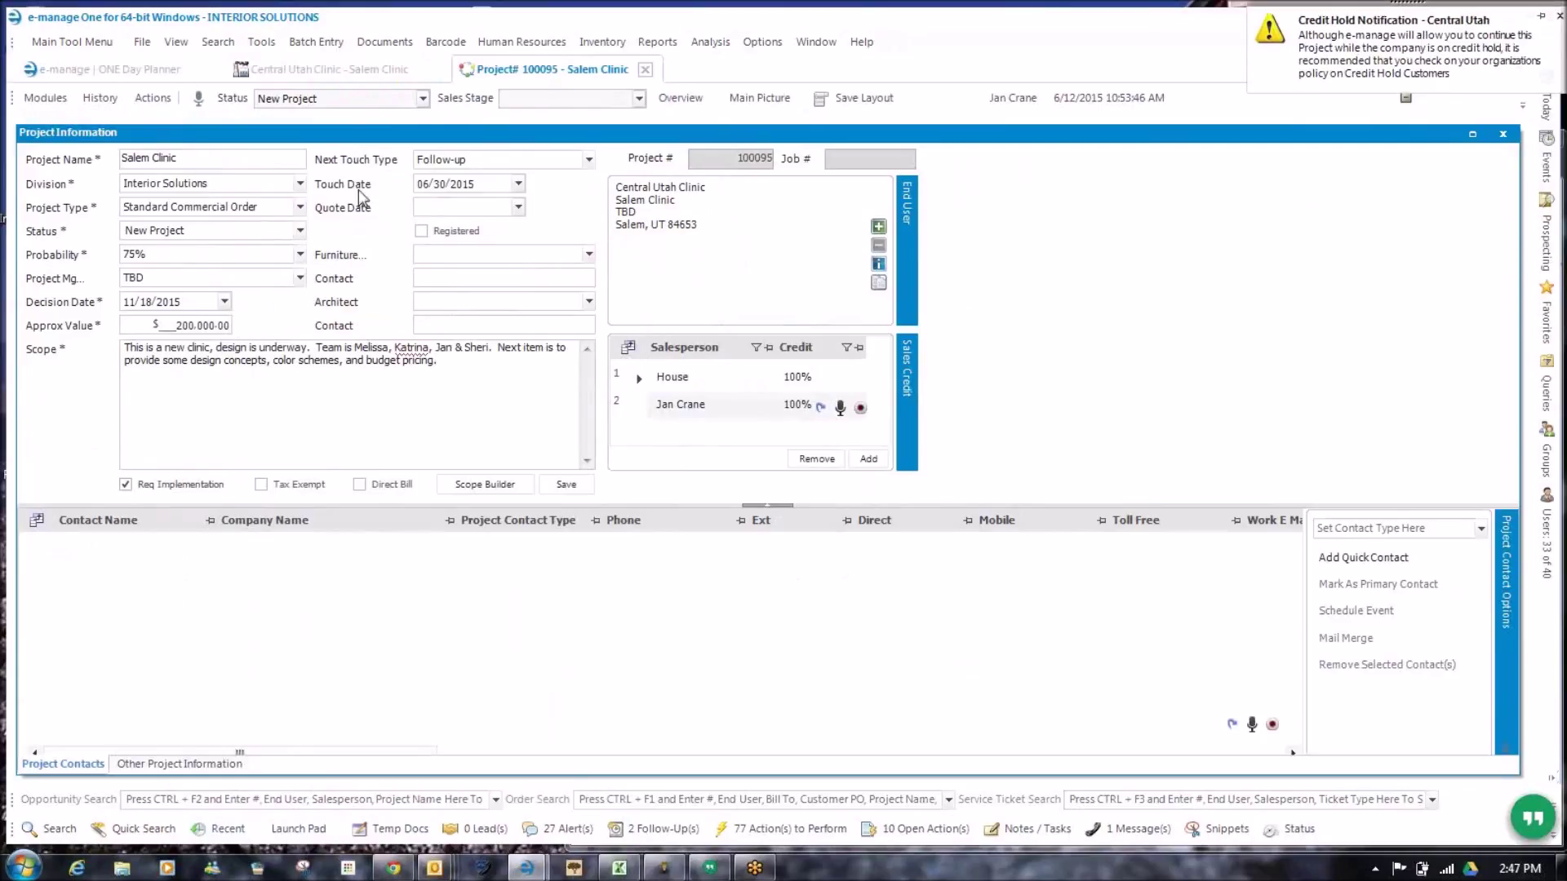
left_click(151, 95)
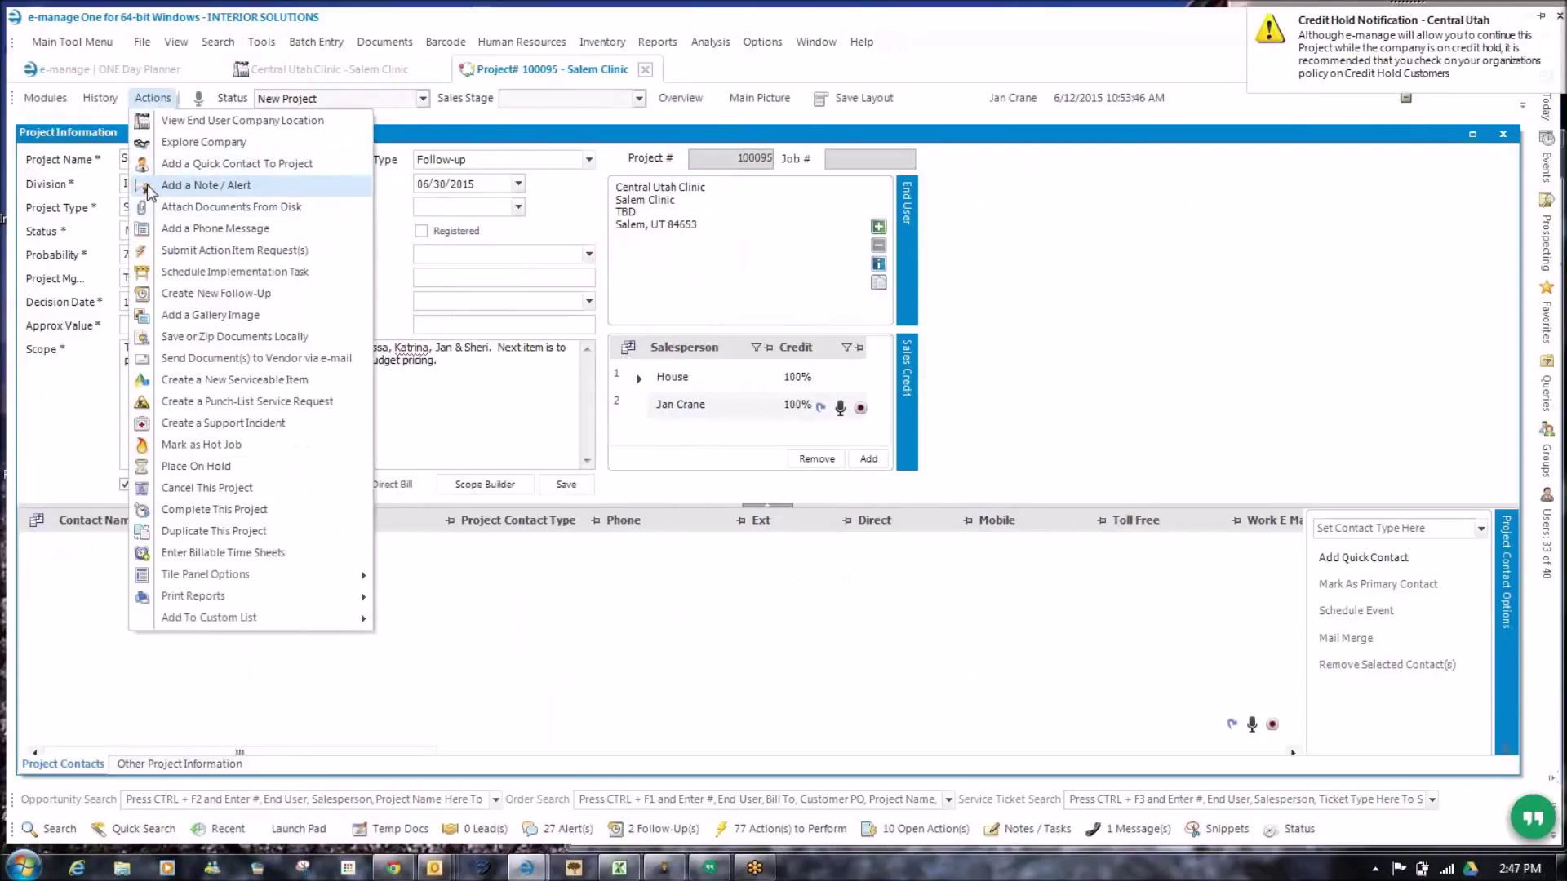
left_click(147, 249)
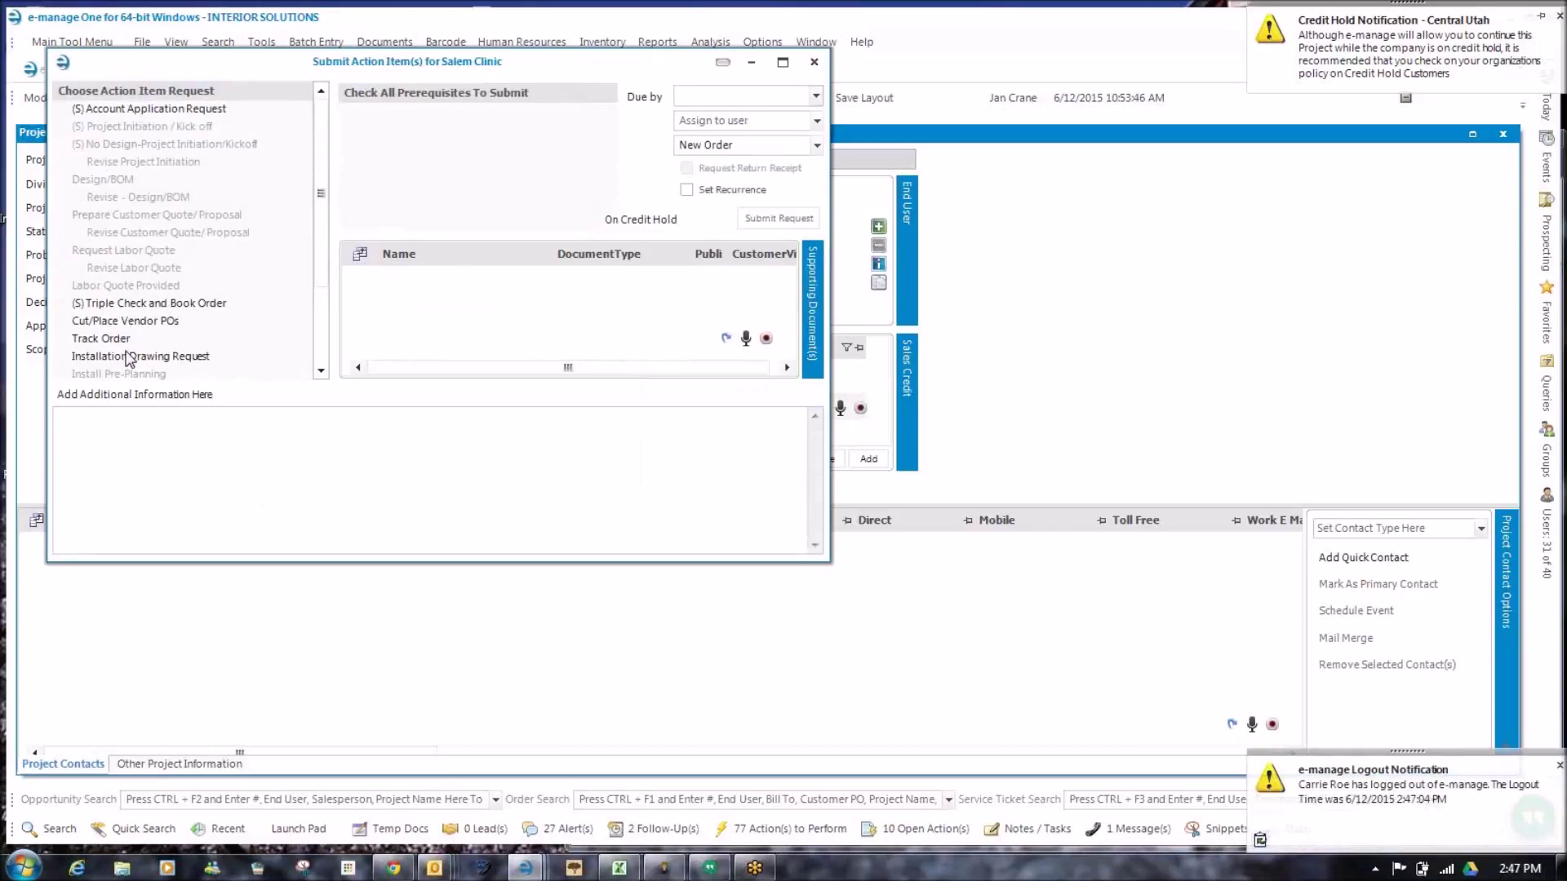
left_click(142, 153)
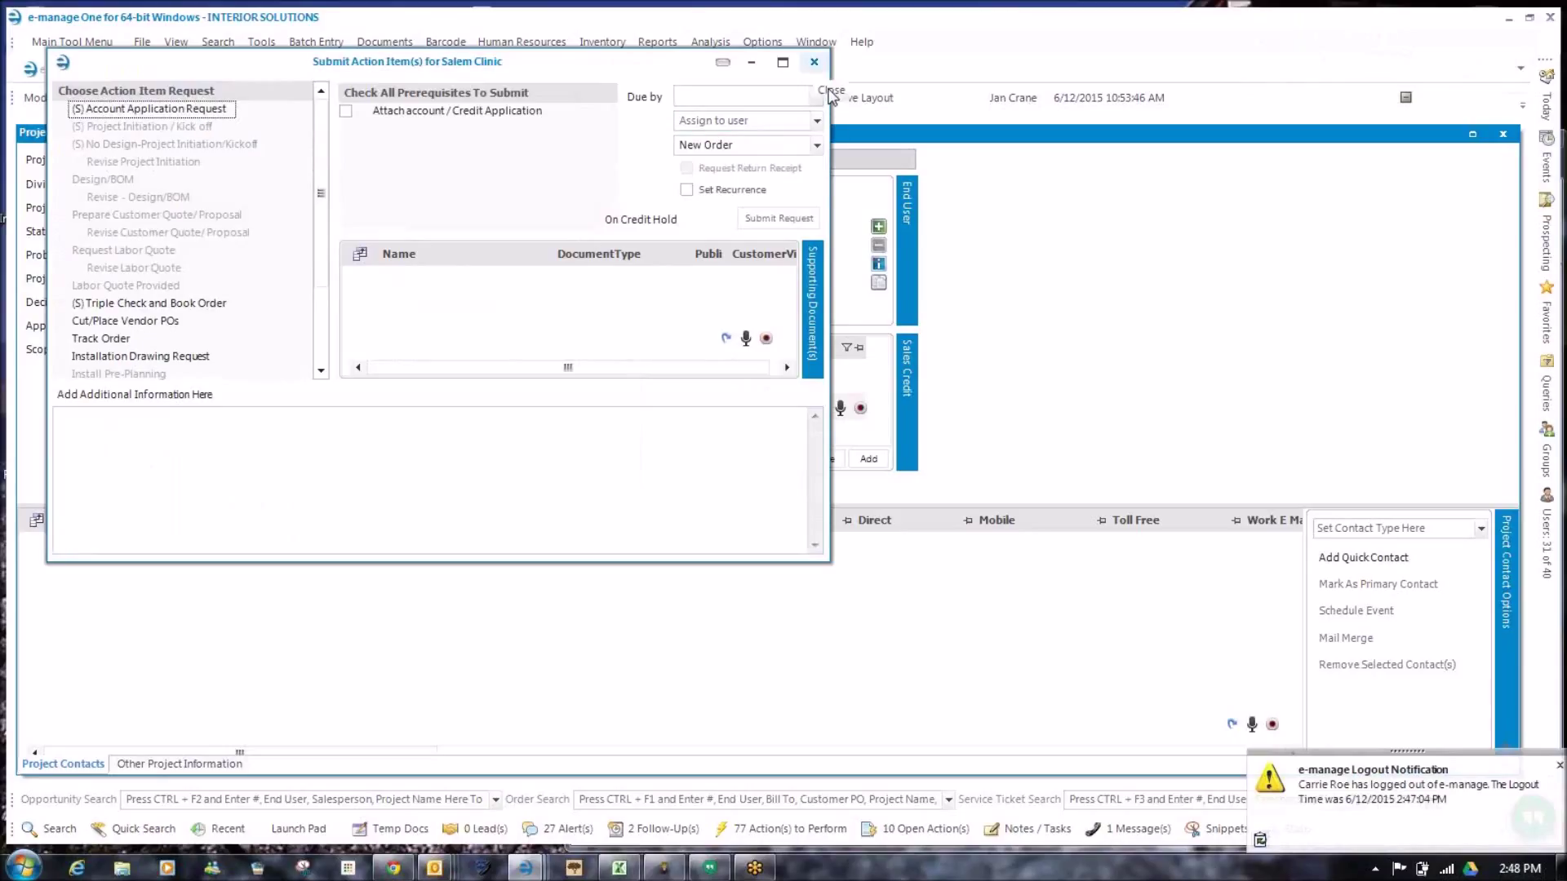
left_click(814, 63)
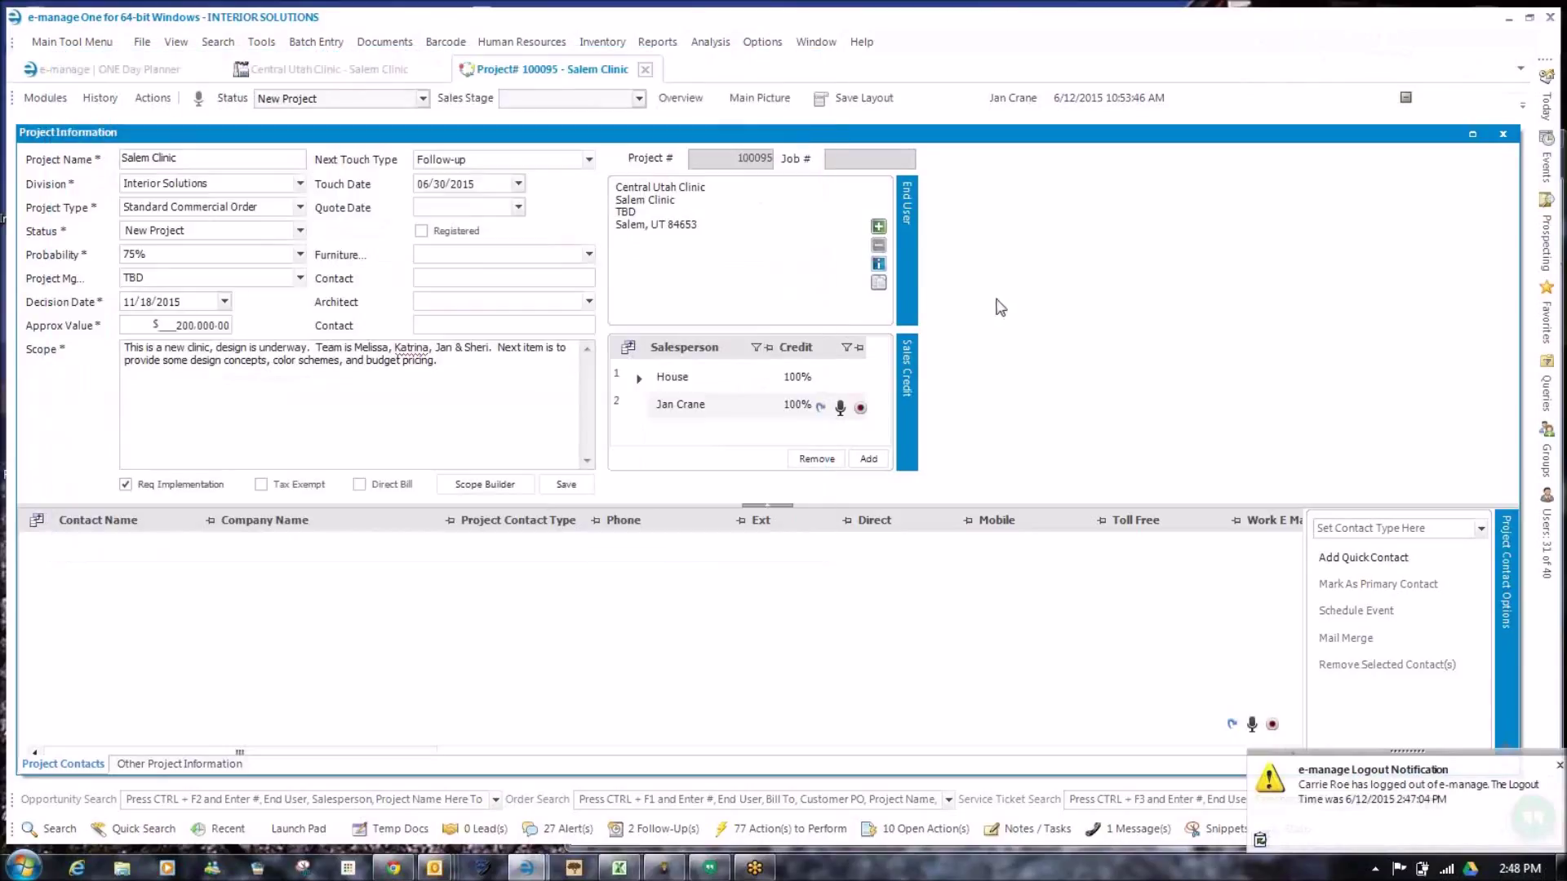
- Open the company record of the project's end user, turn off On Credit Hold and save the company
left_click(878, 265)
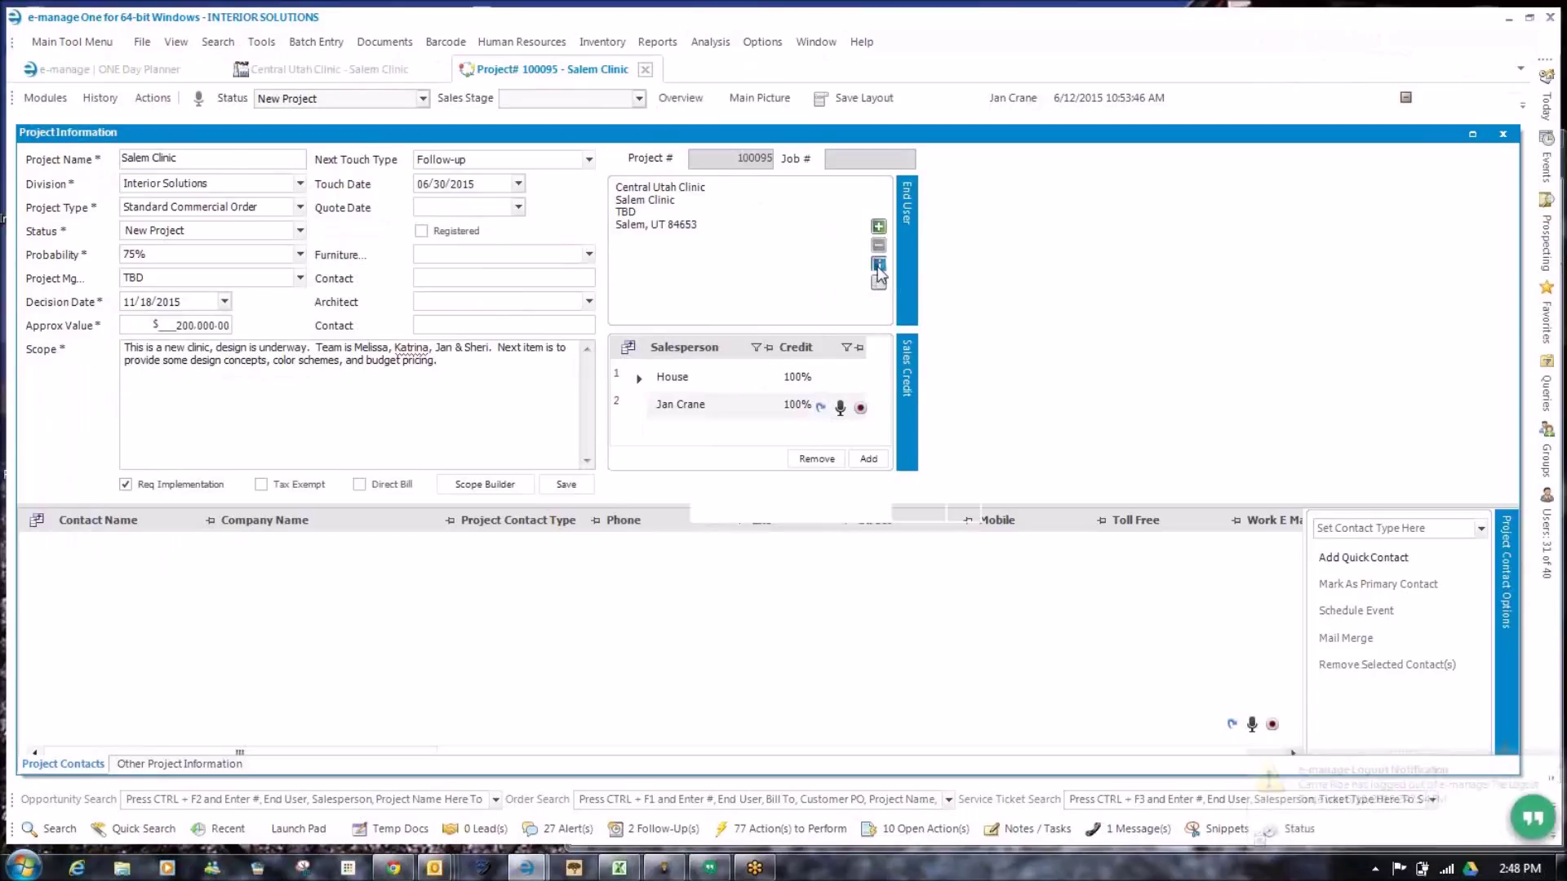
left_click(505, 366)
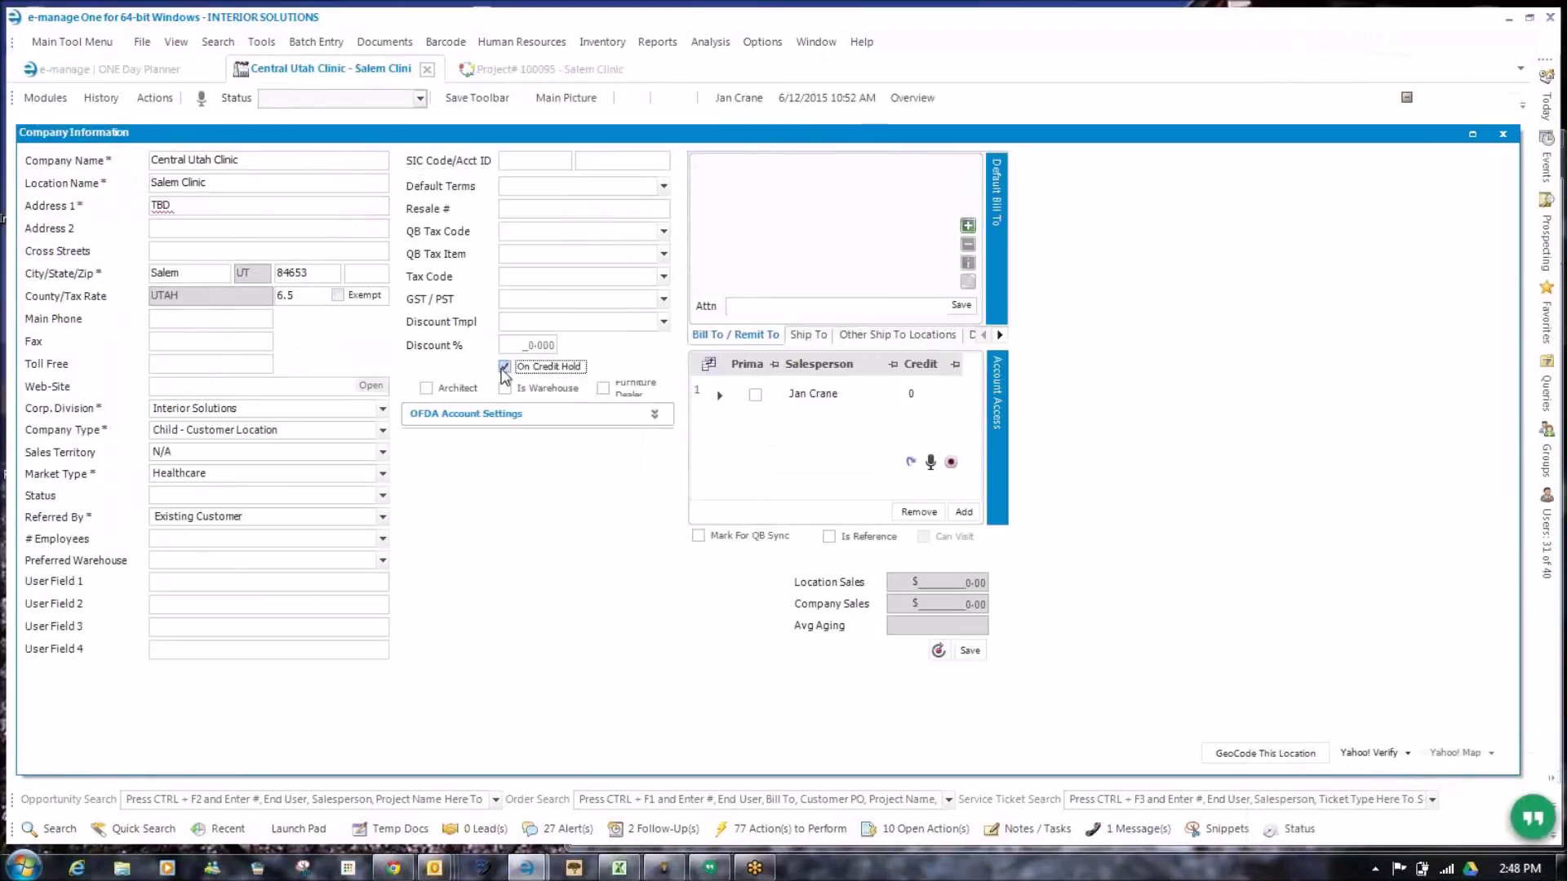
left_click(969, 650)
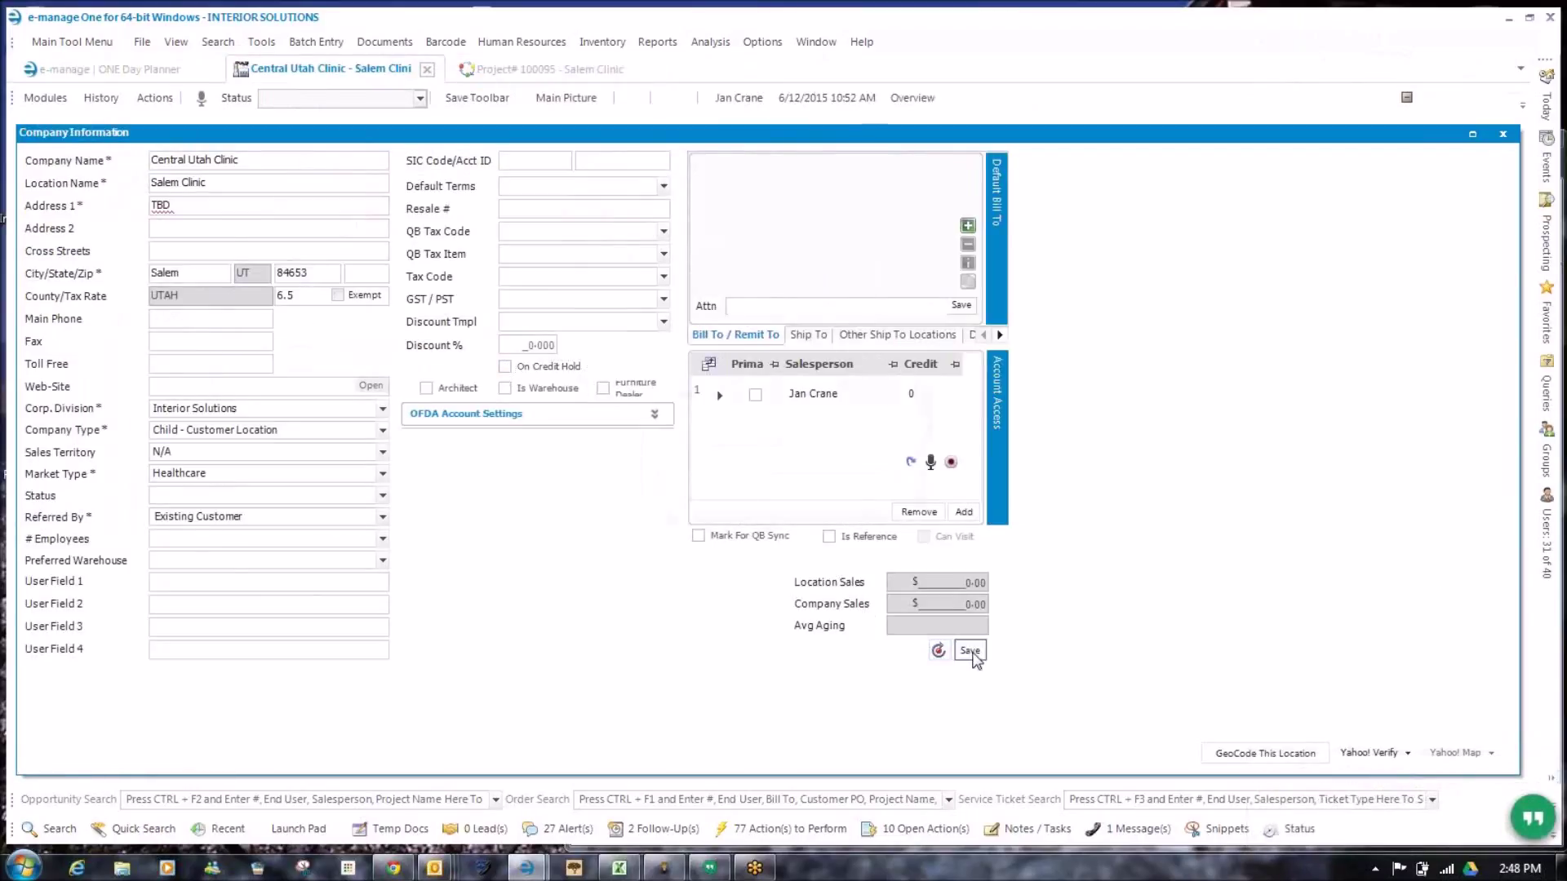
left_click(786, 499)
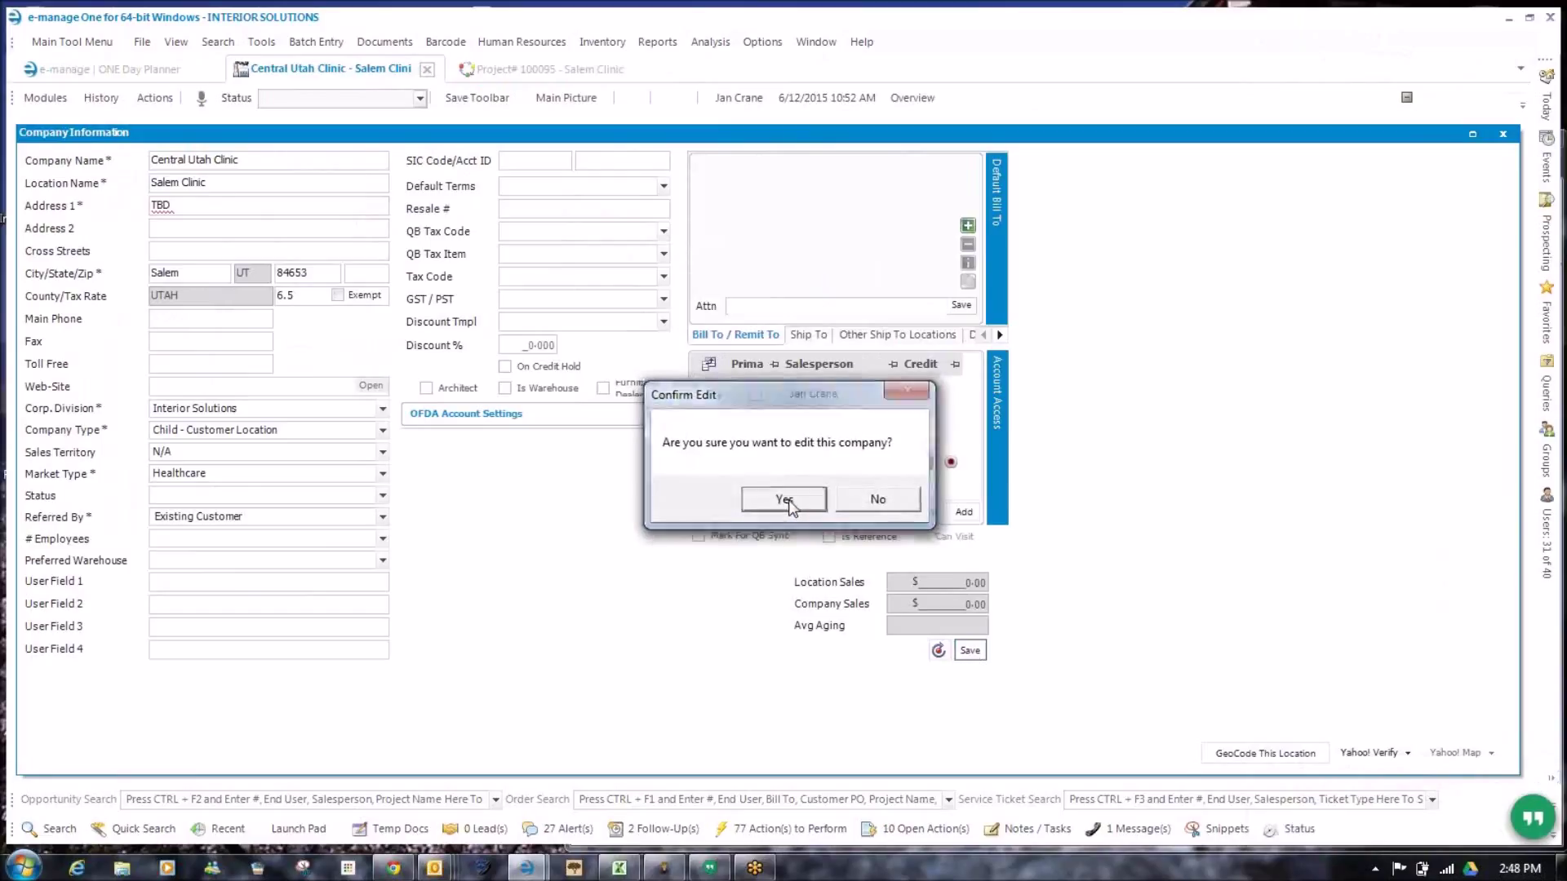
left_click(278, 582)
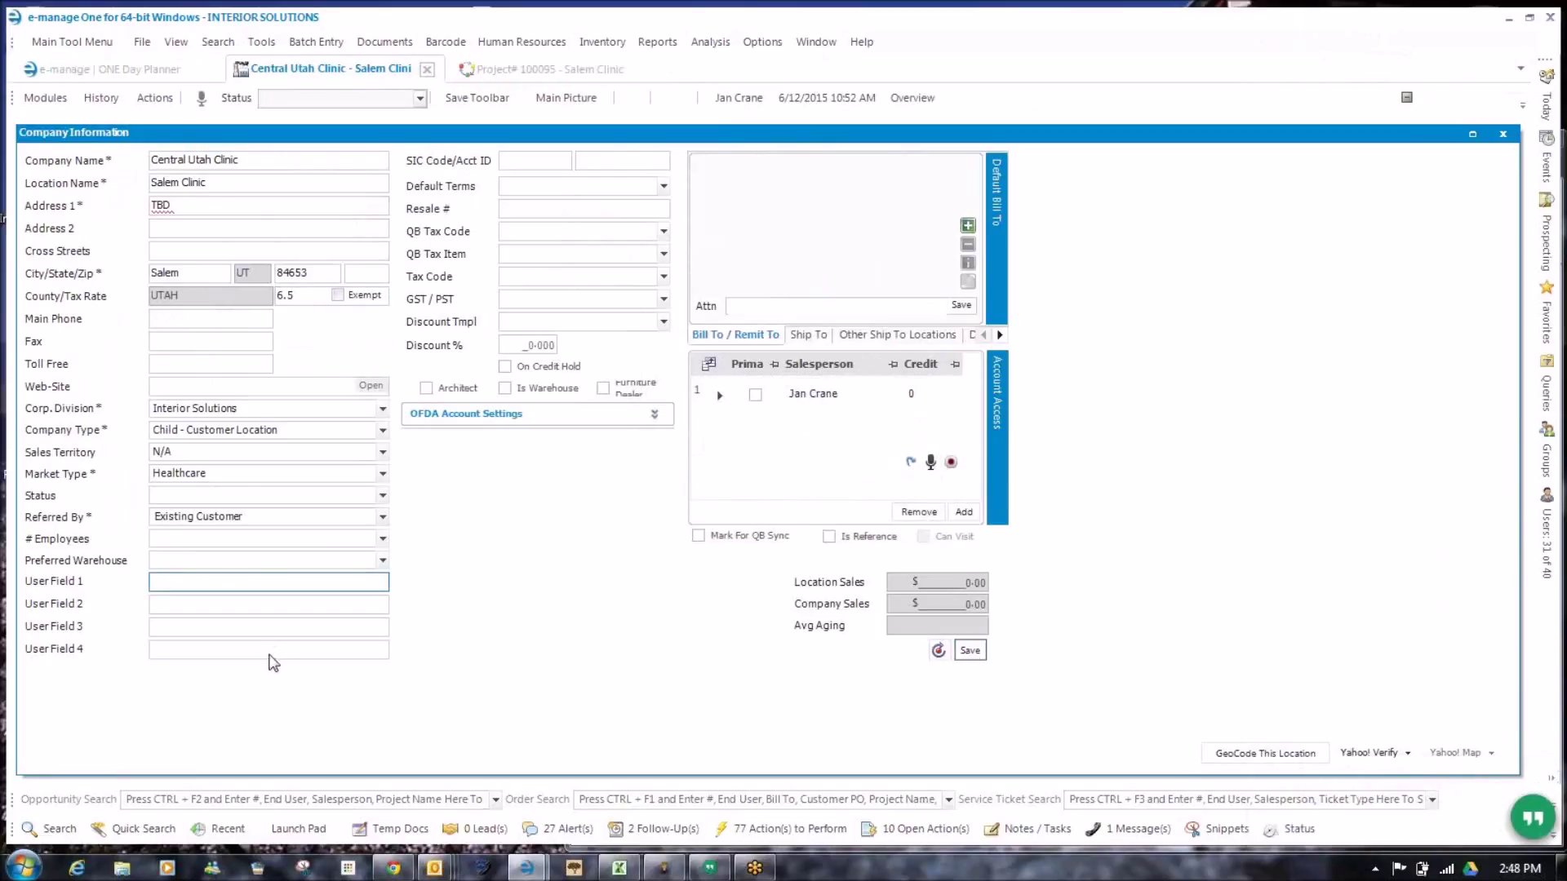
- Return to Project Information for the recent Salem Clinic project and check its available action item requests without the credit hold
left_click(229, 830)
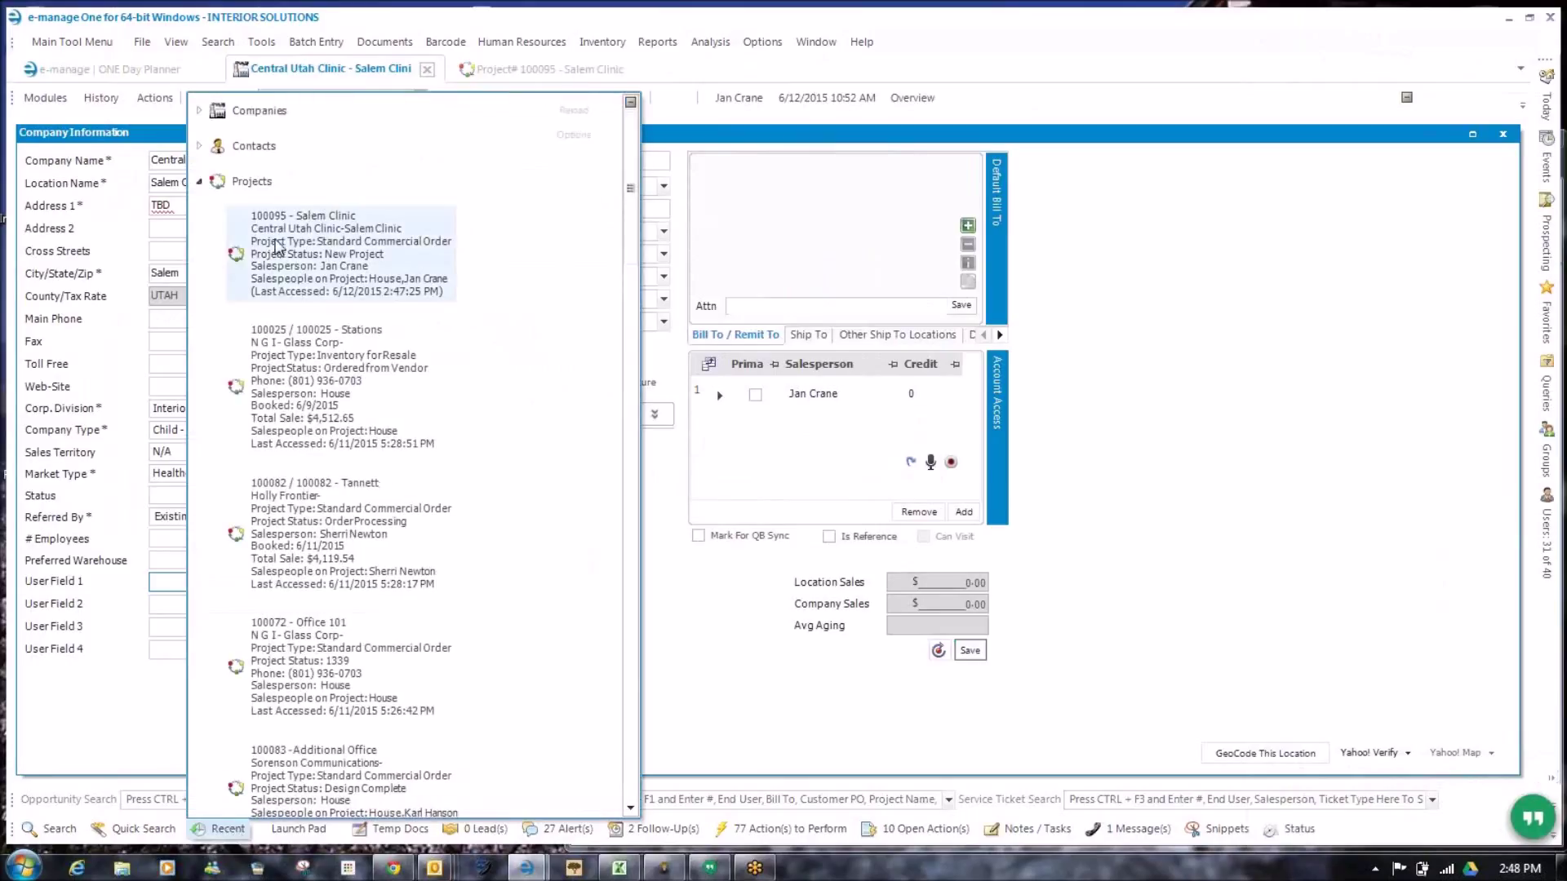
right_click(294, 263)
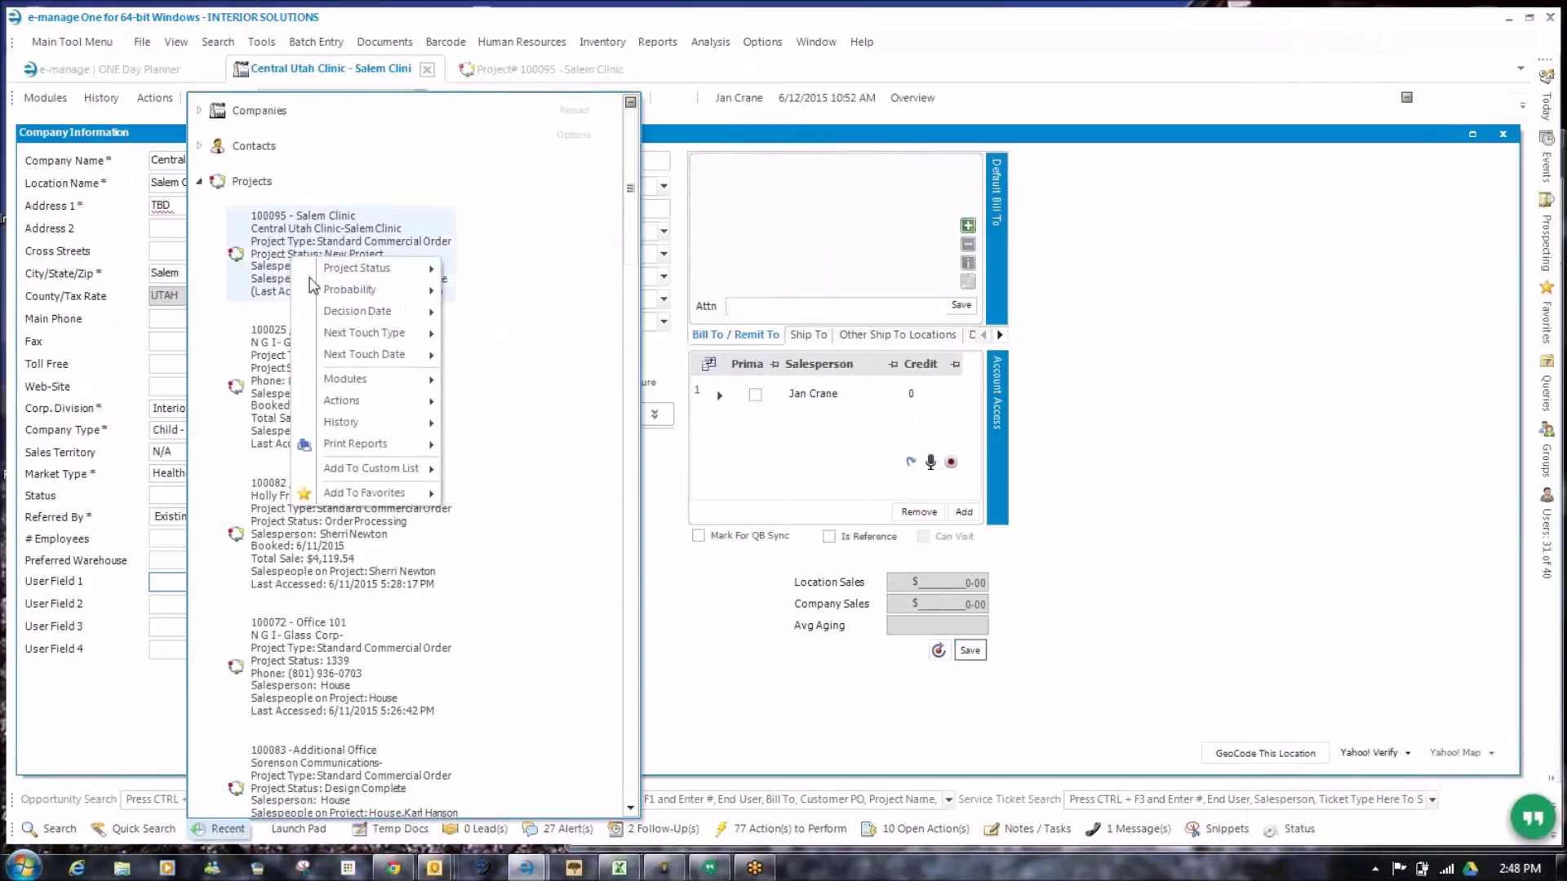
mouse_move(347, 273)
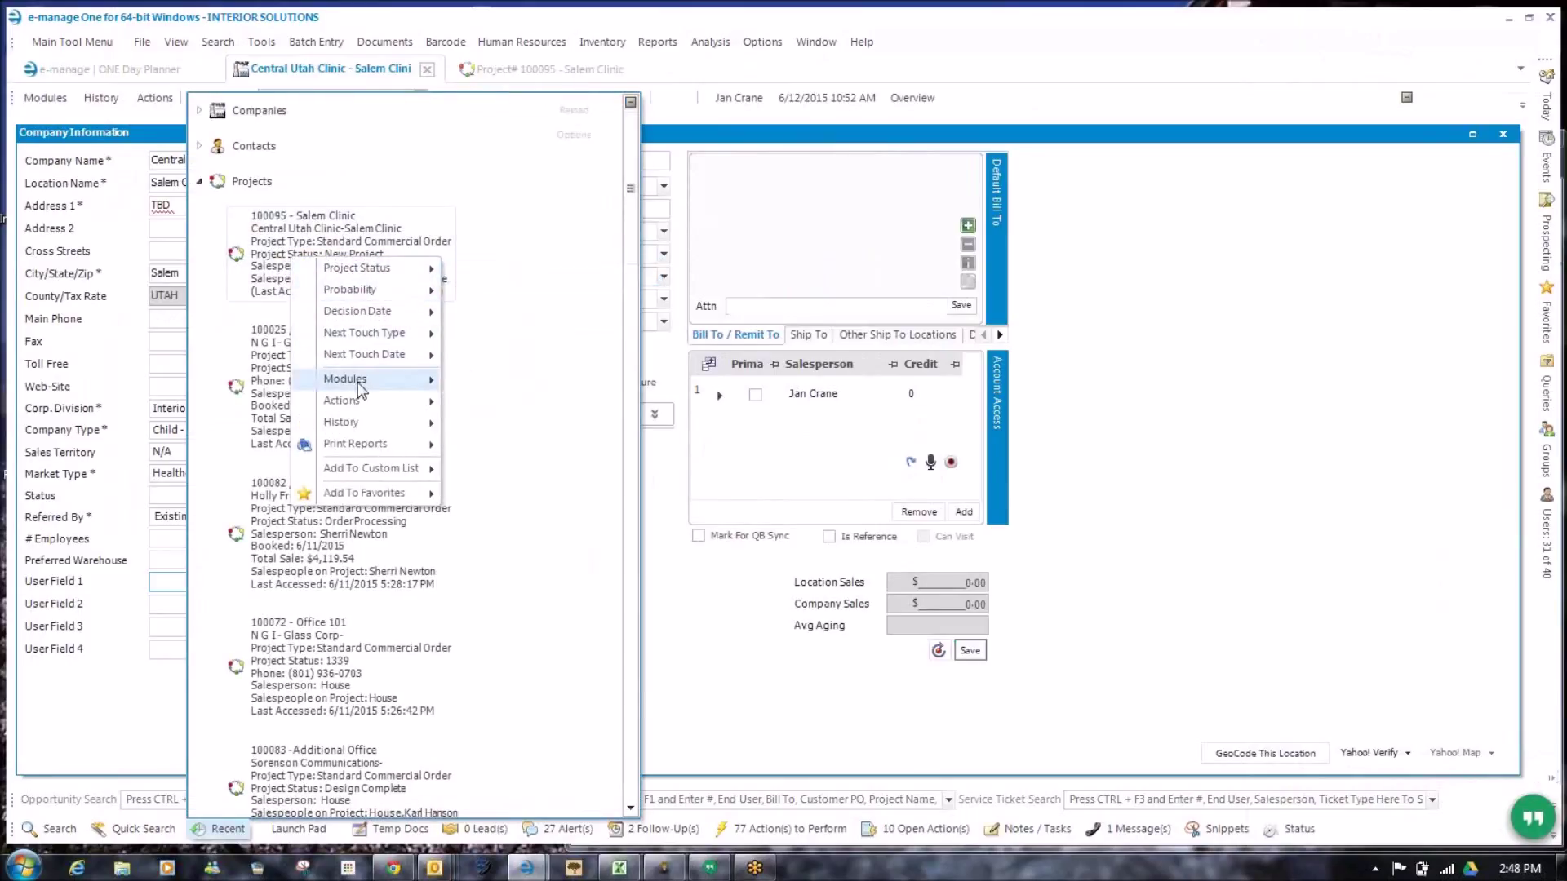
mouse_move(360, 381)
left_click(499, 384)
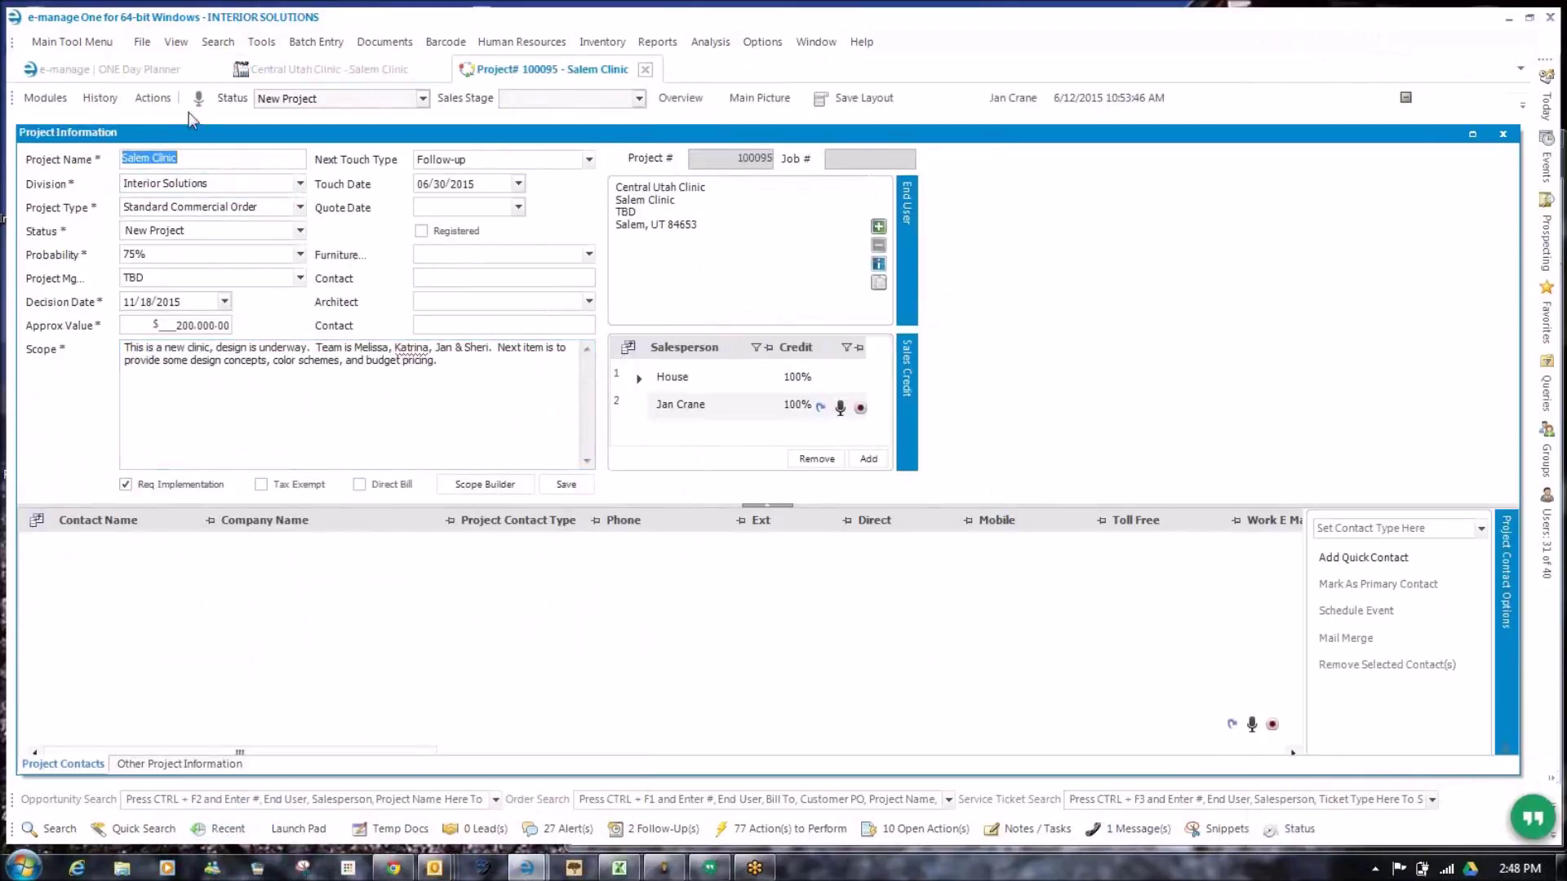
left_click(159, 100)
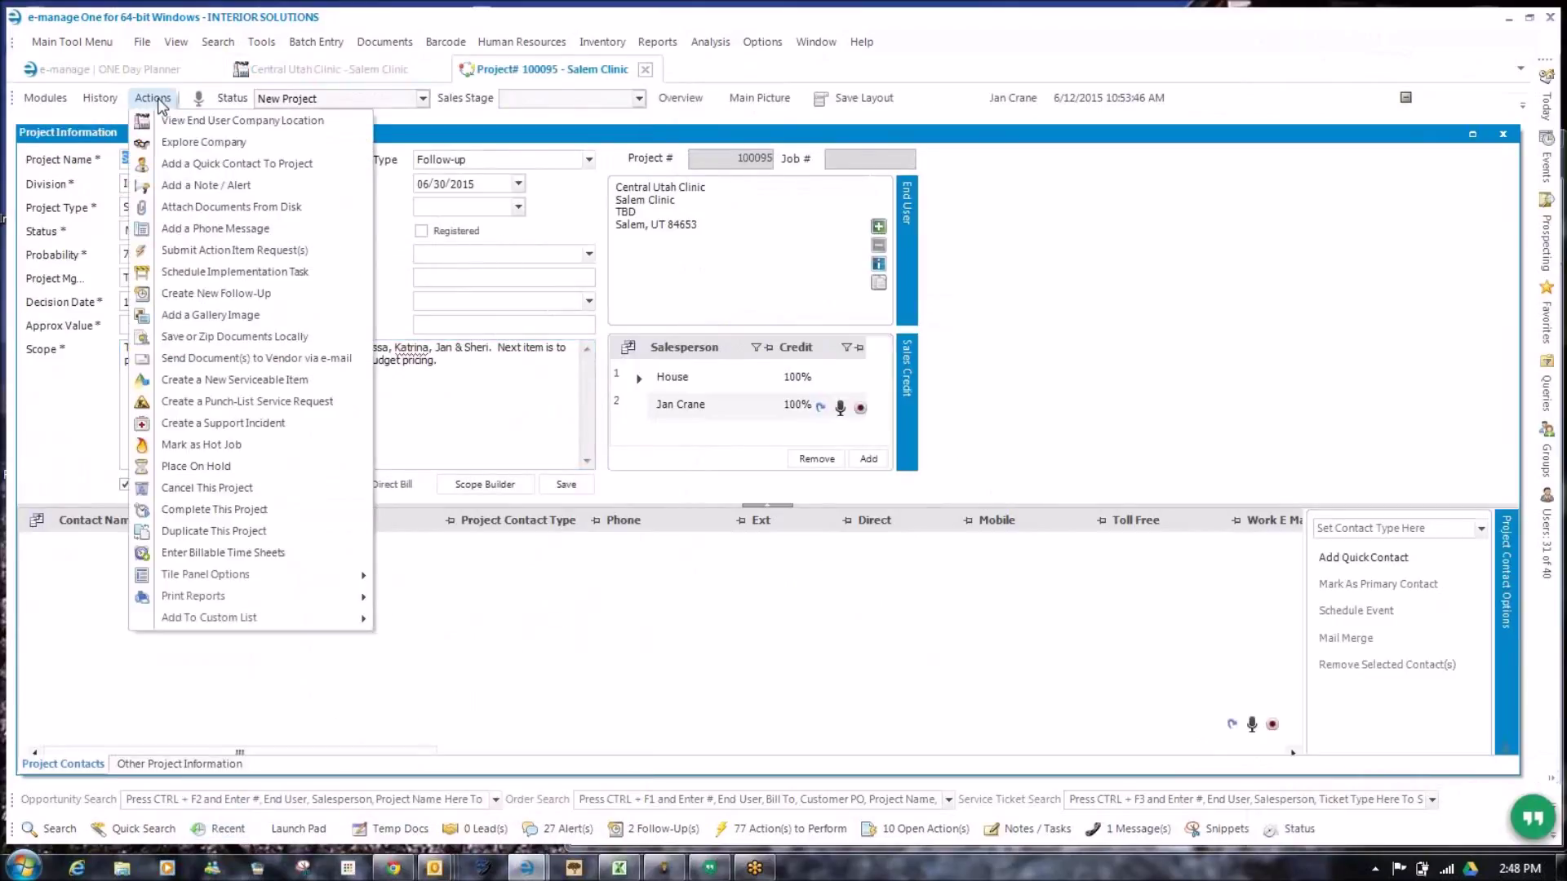
left_click(197, 255)
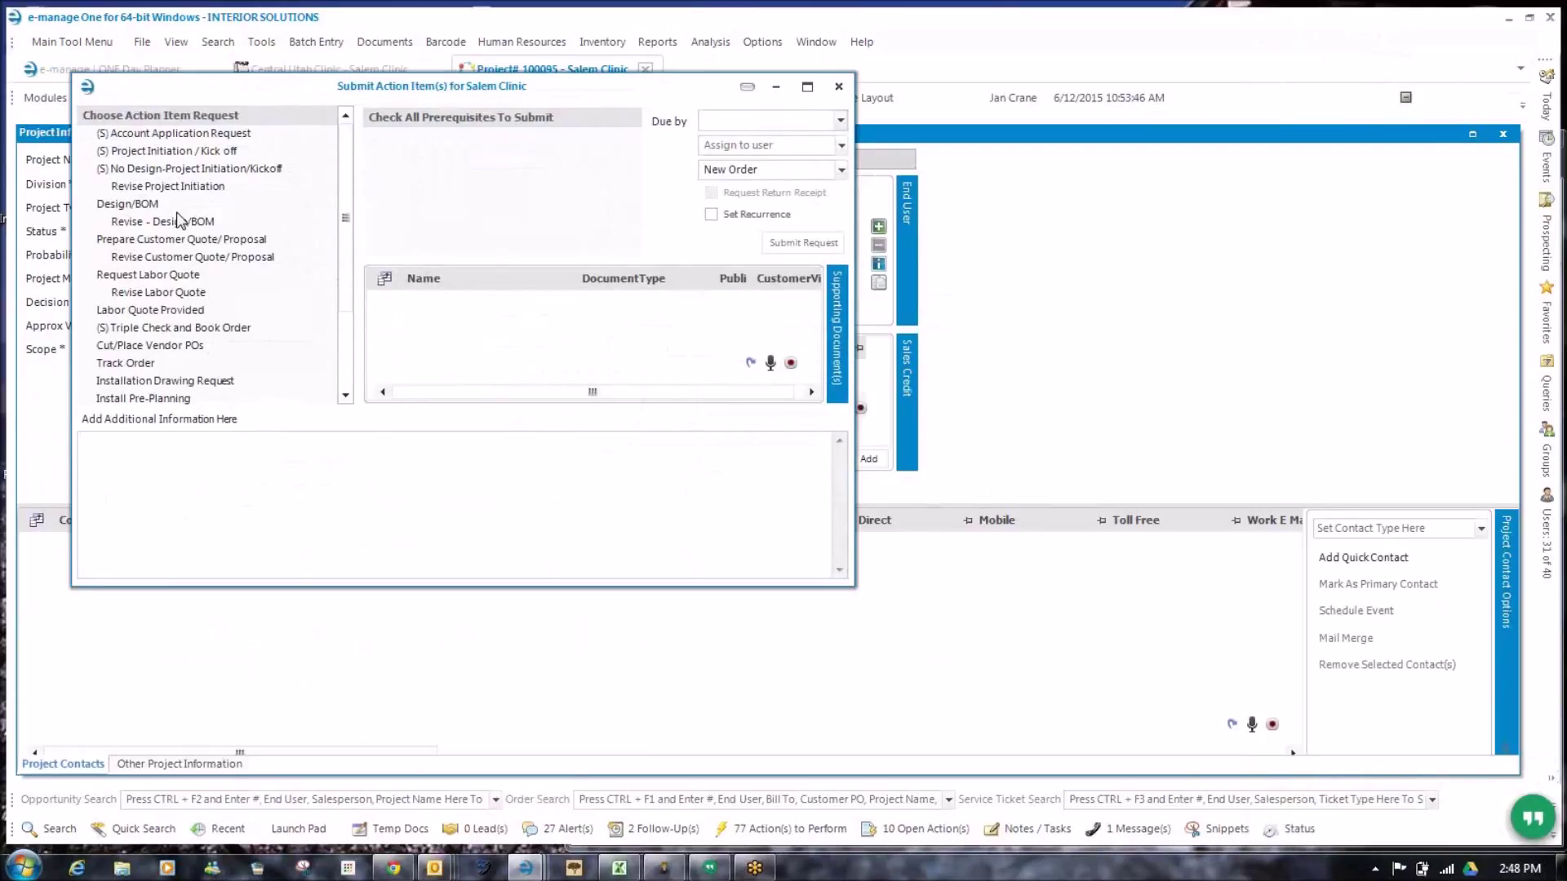
- Switch to e-manage One Administrator and review the Company Types list items for the Interior Solutions of Arizona, LLC division
left_click(666, 870)
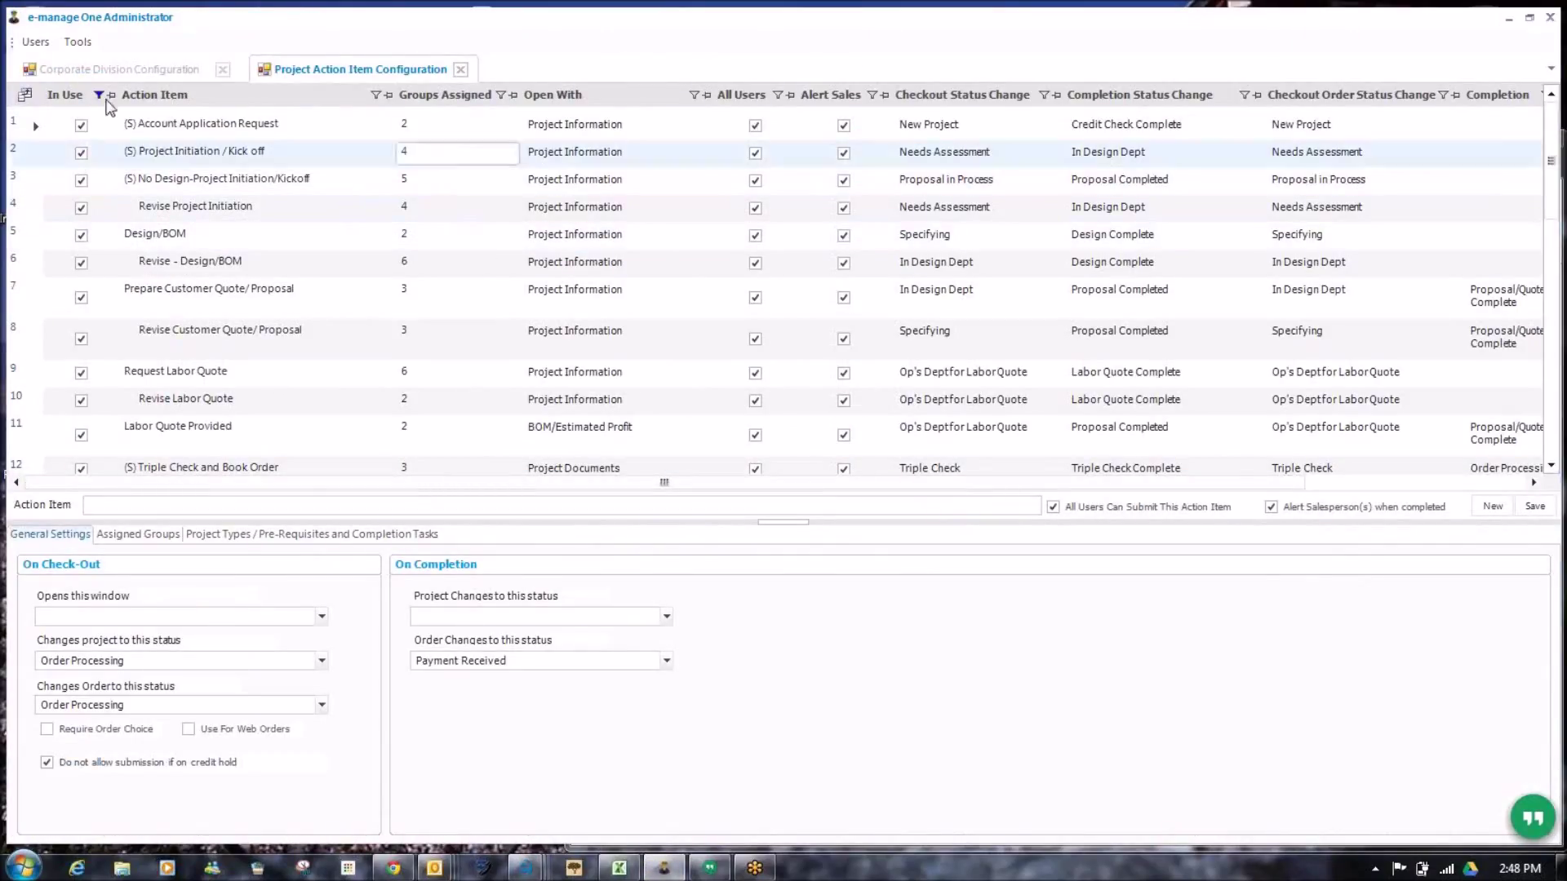
left_click(109, 67)
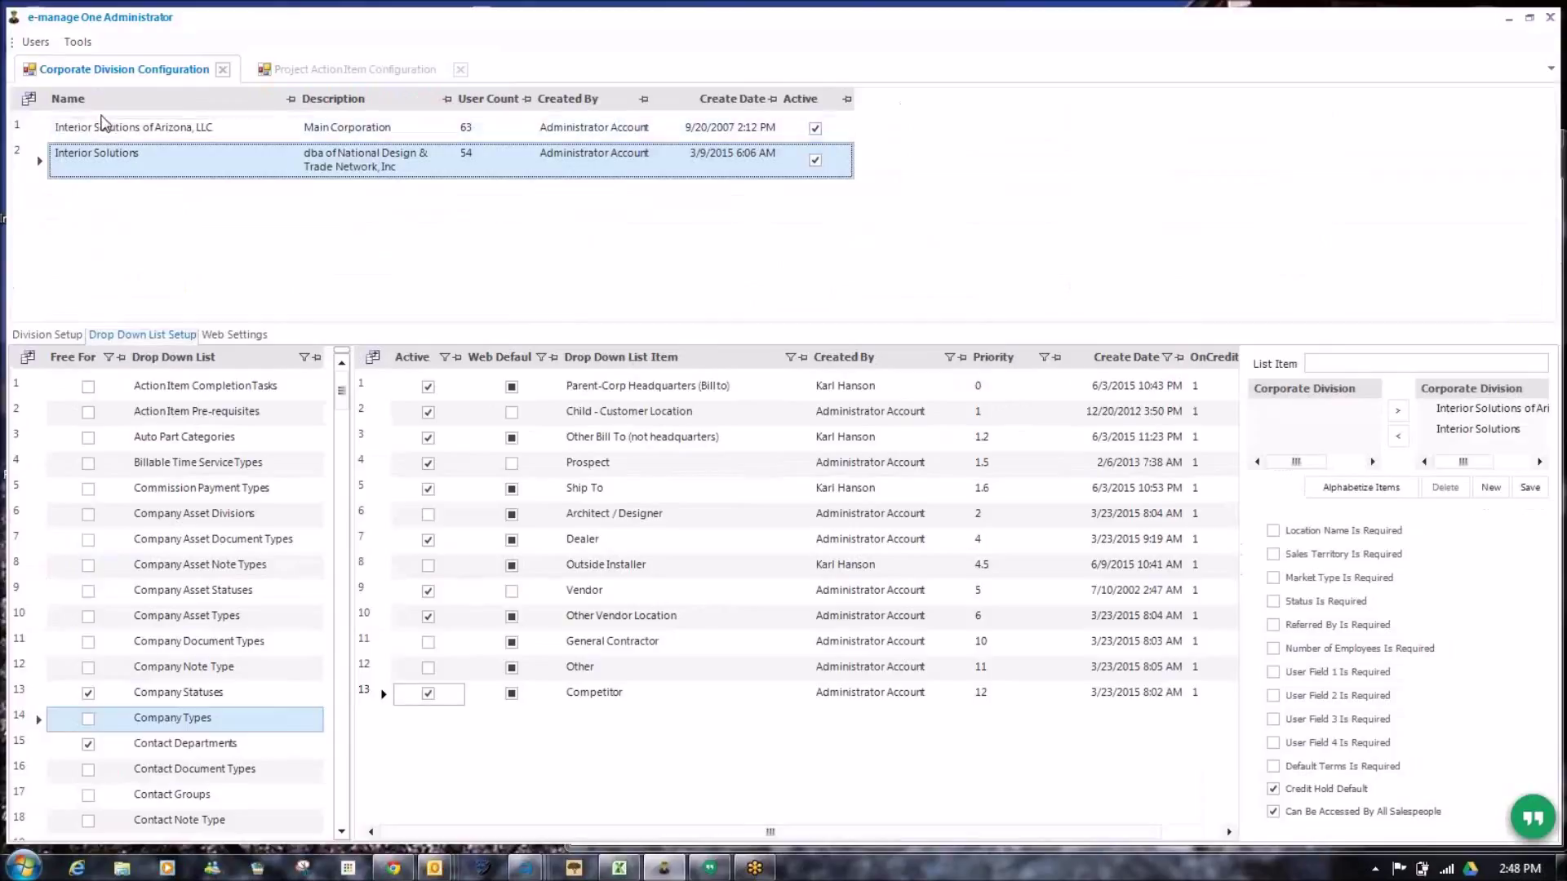
left_click(103, 126)
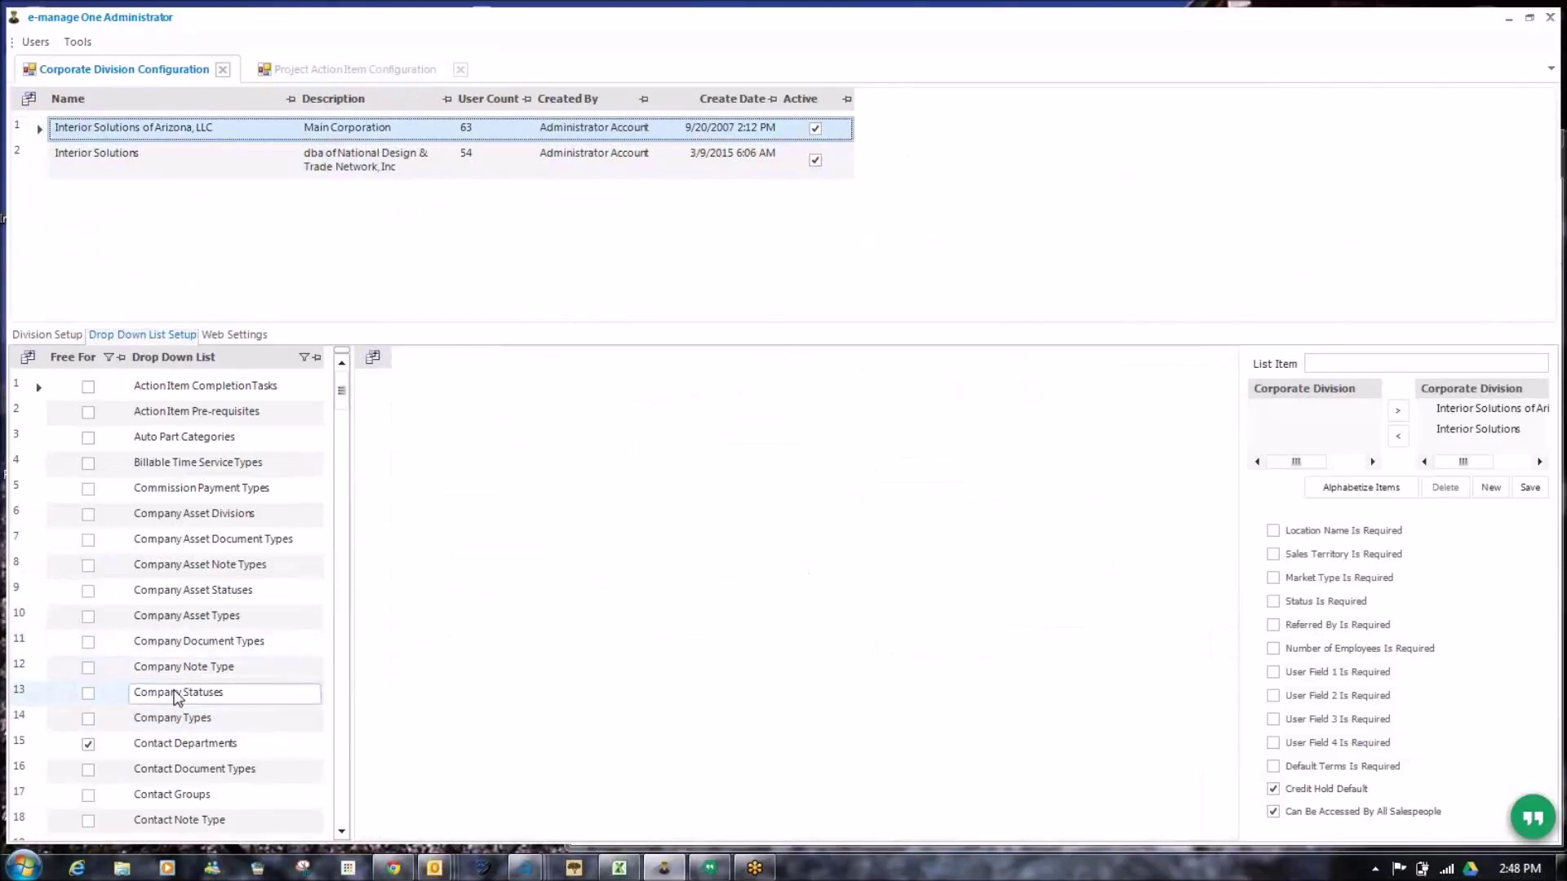
left_click(170, 720)
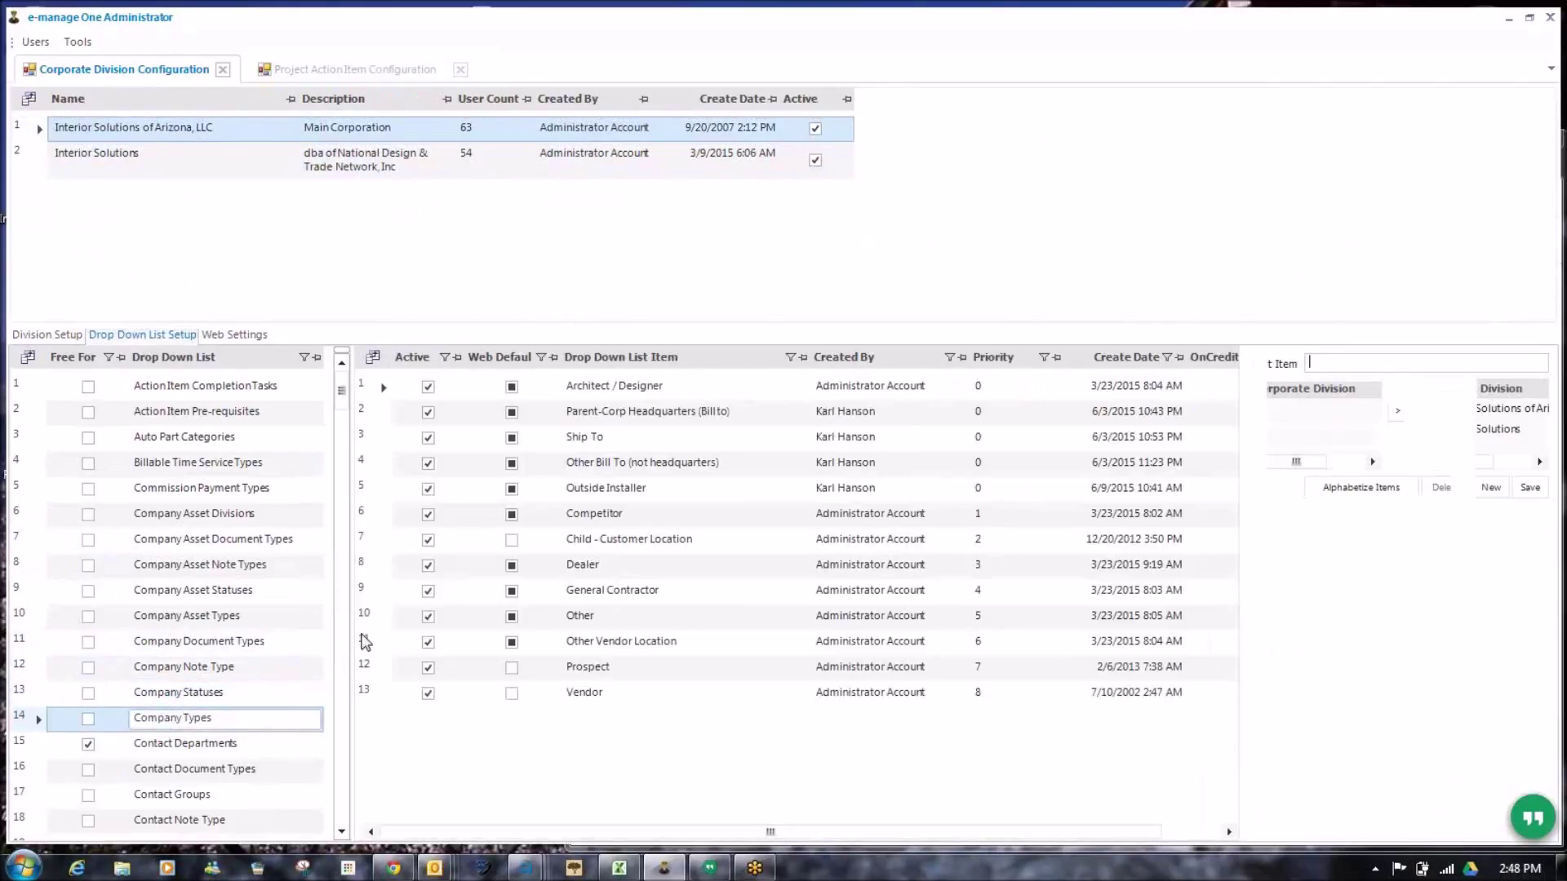
left_click(939, 564)
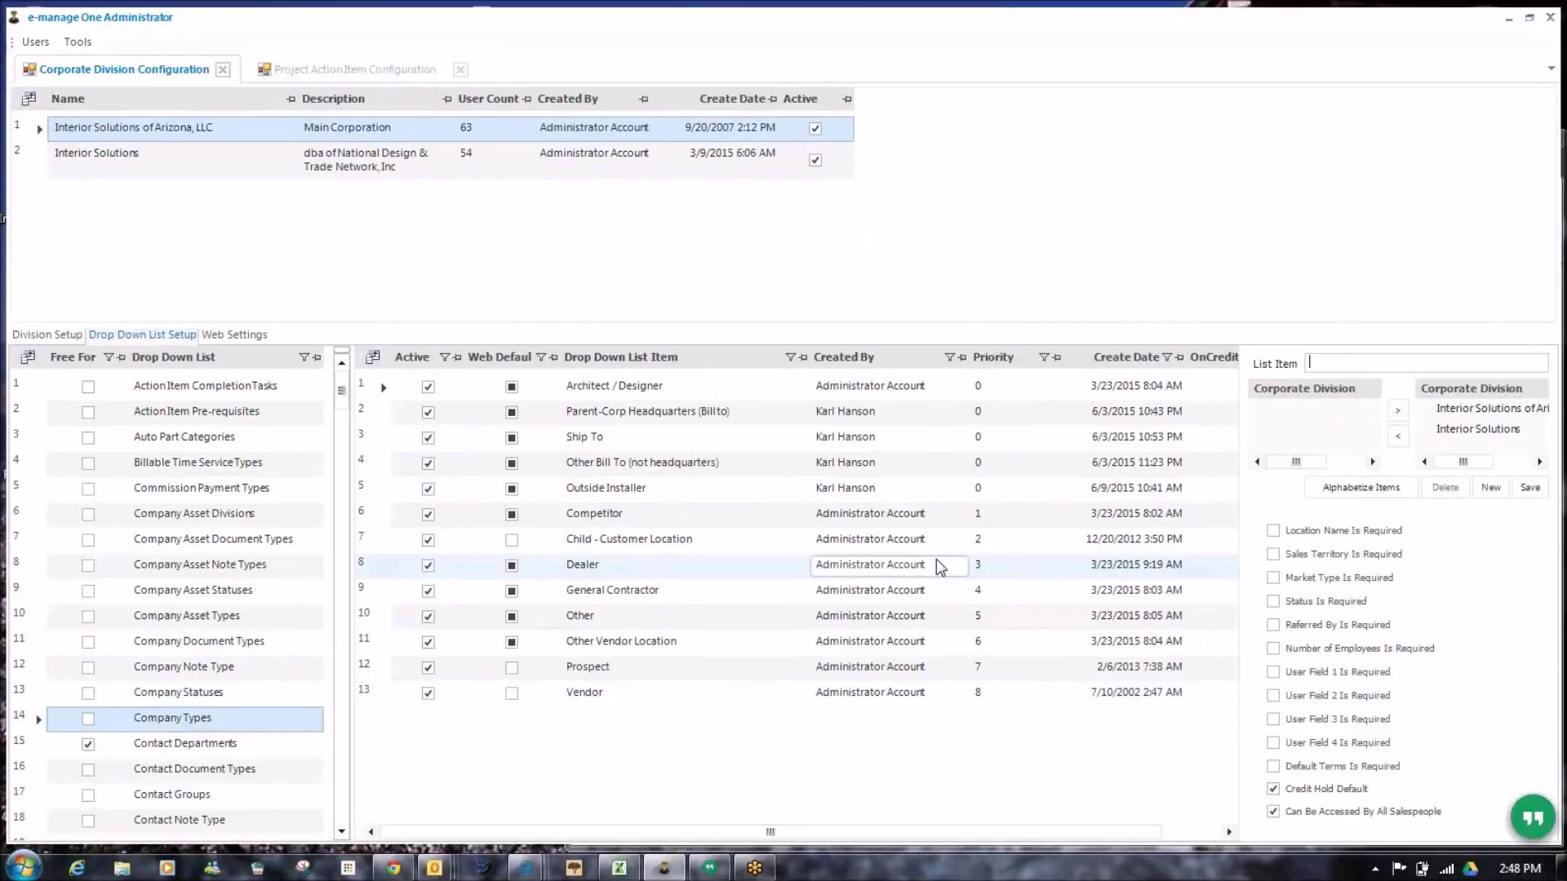
left_click(820, 388)
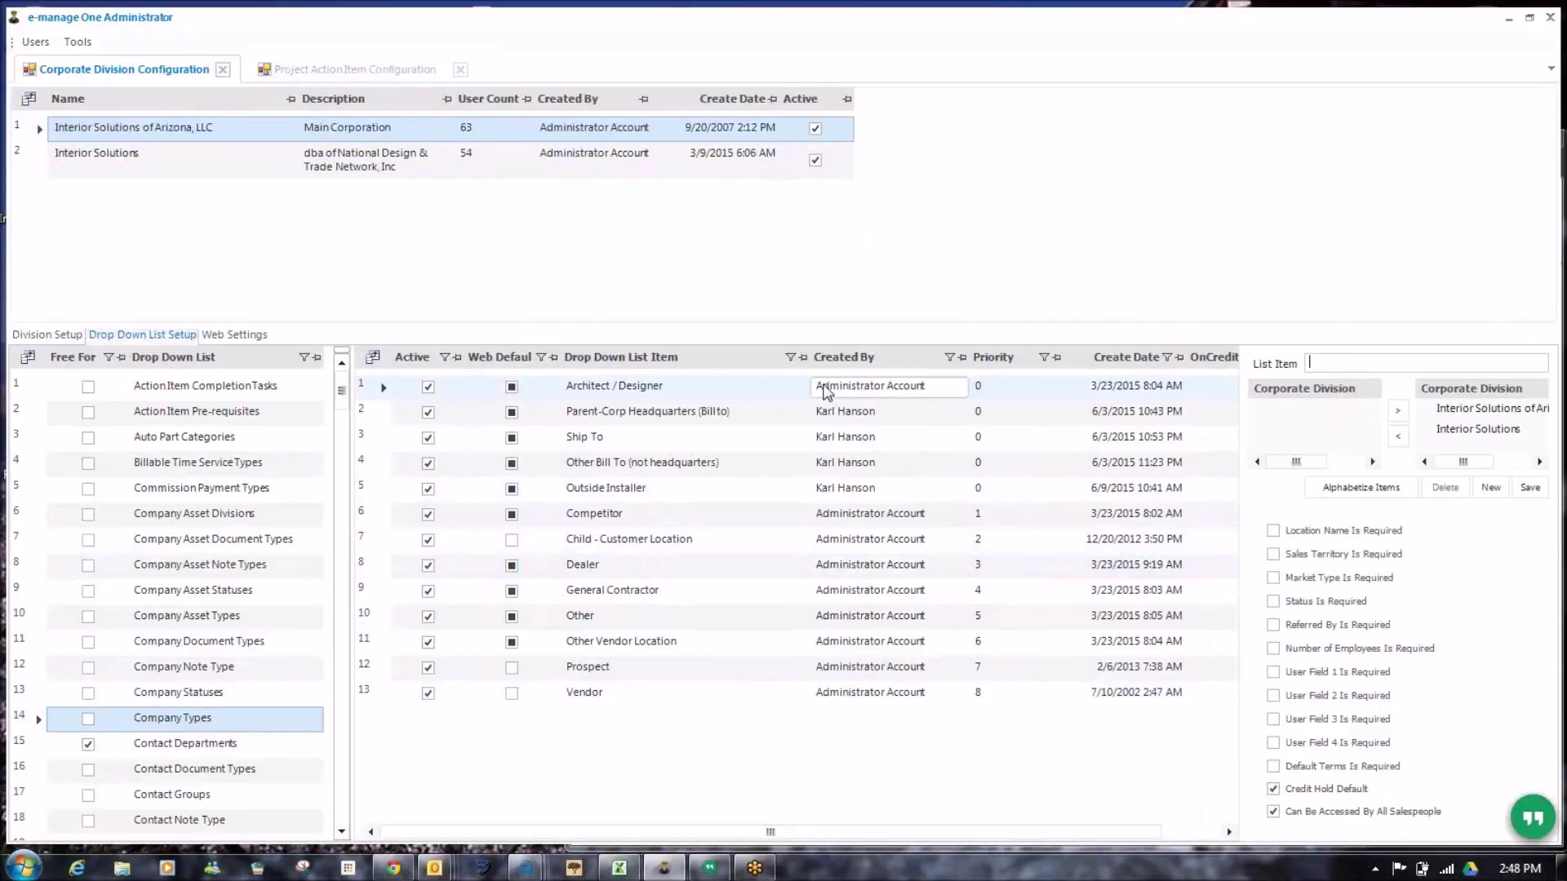